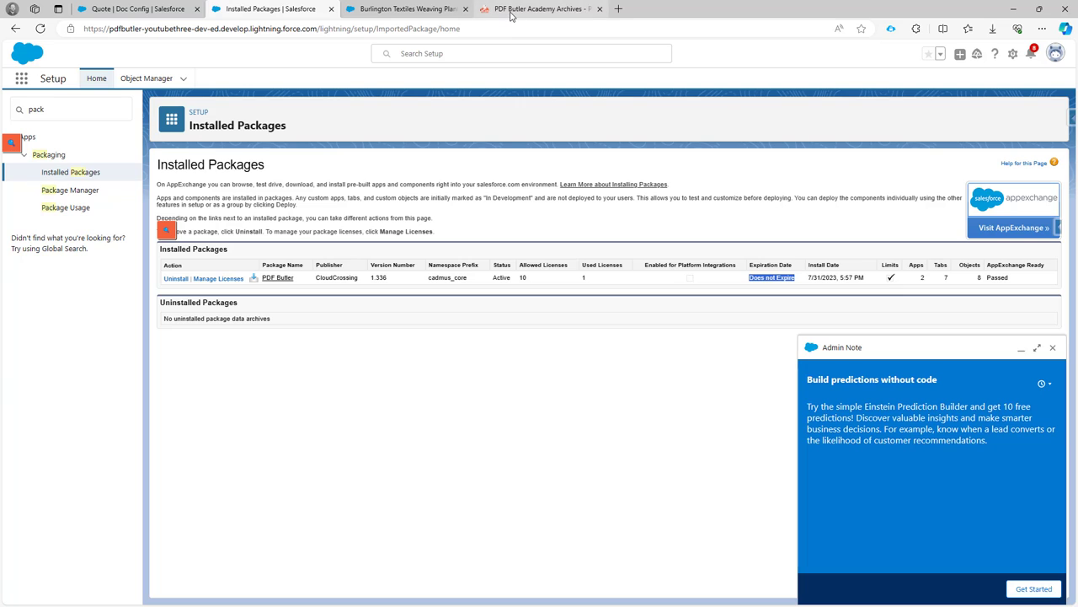
Review the Get Started articles in the PDF Butler Academy and the Quote Doc Config record in Salesforce
{"action": "left_click", "coordinate": [511, 10]}
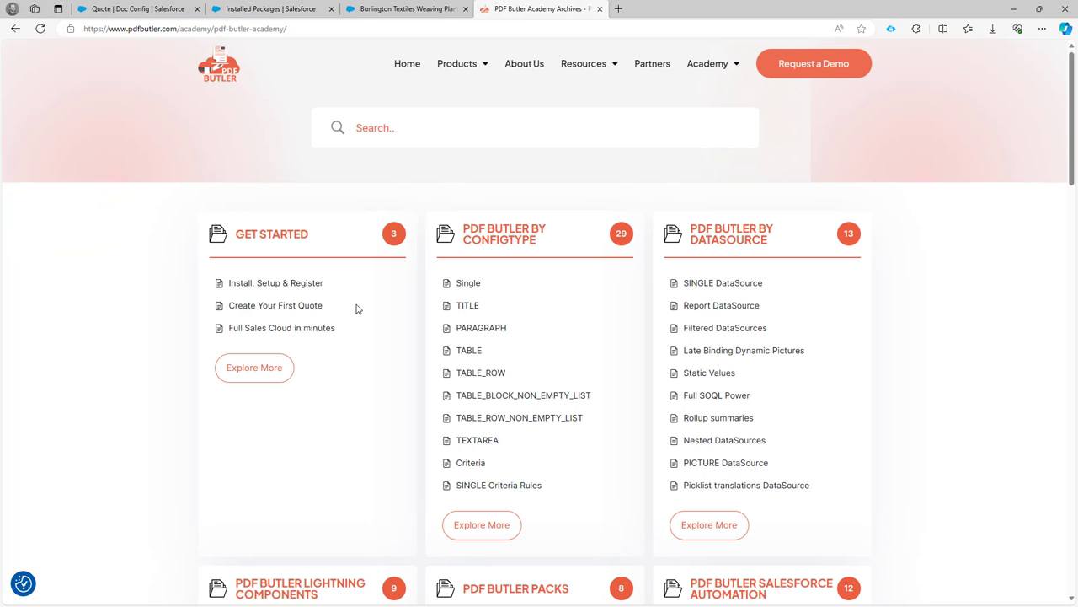
{"action": "left_click_drag", "start_coordinate": [341, 330], "coordinate": [228, 306]}
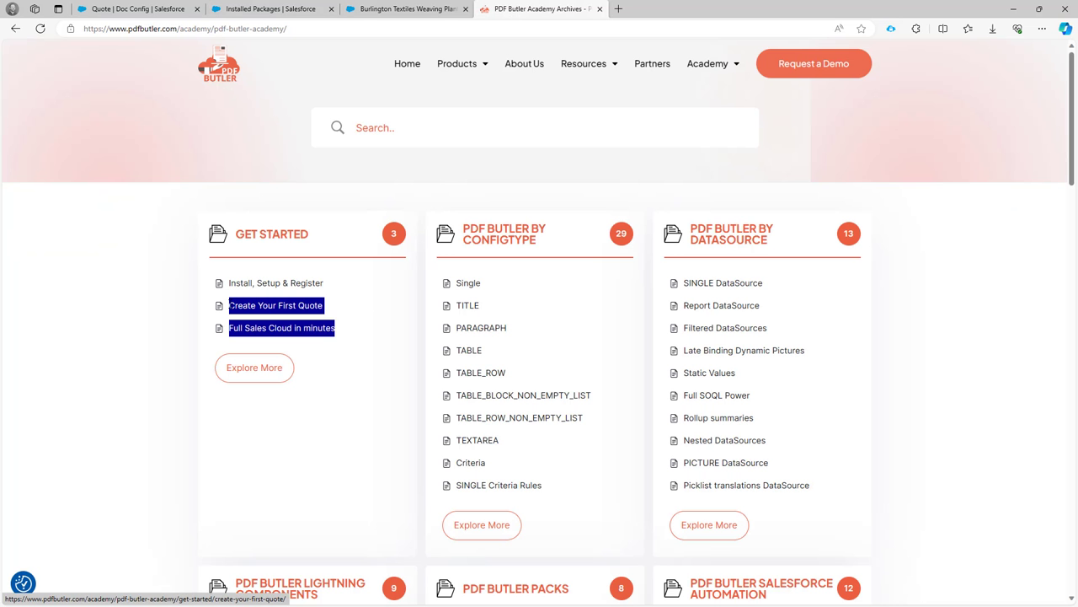
{"action": "left_click", "coordinate": [364, 307]}
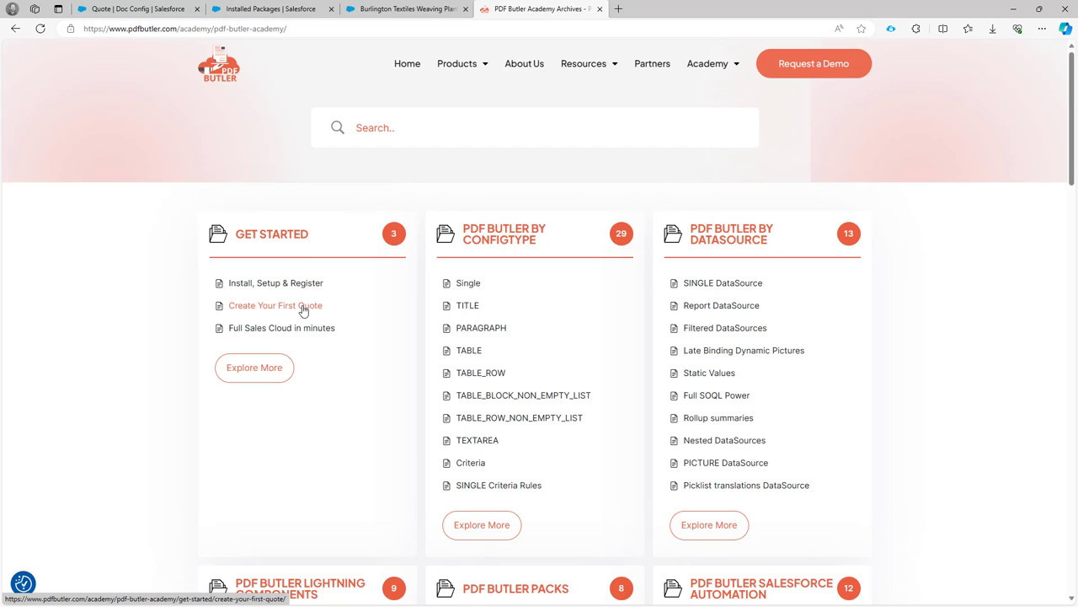
{"action": "left_click", "coordinate": [152, 8]}
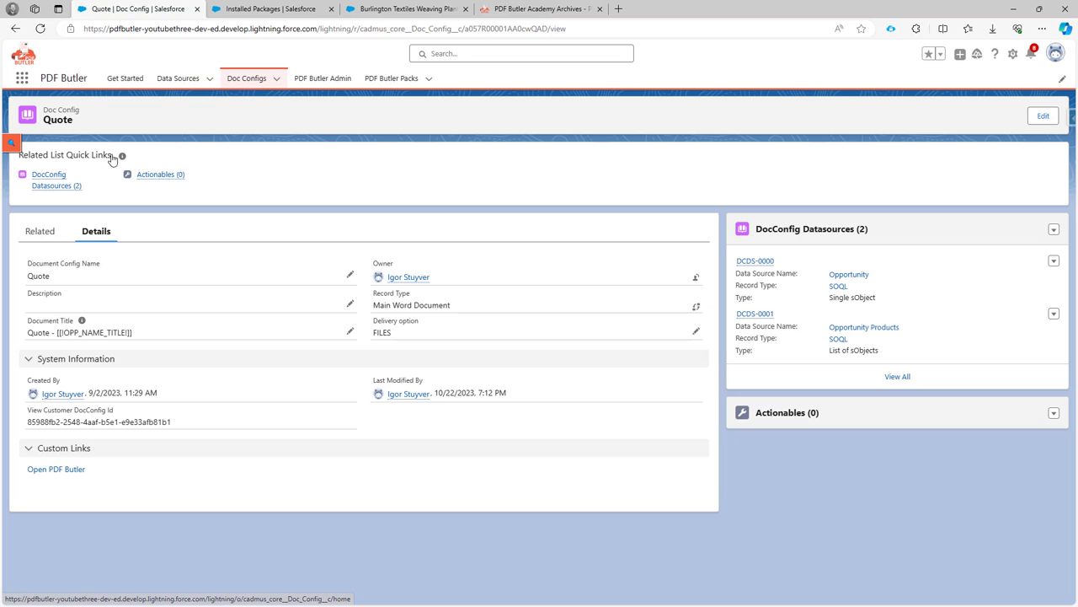
{"action": "double_click", "coordinate": [59, 120]}
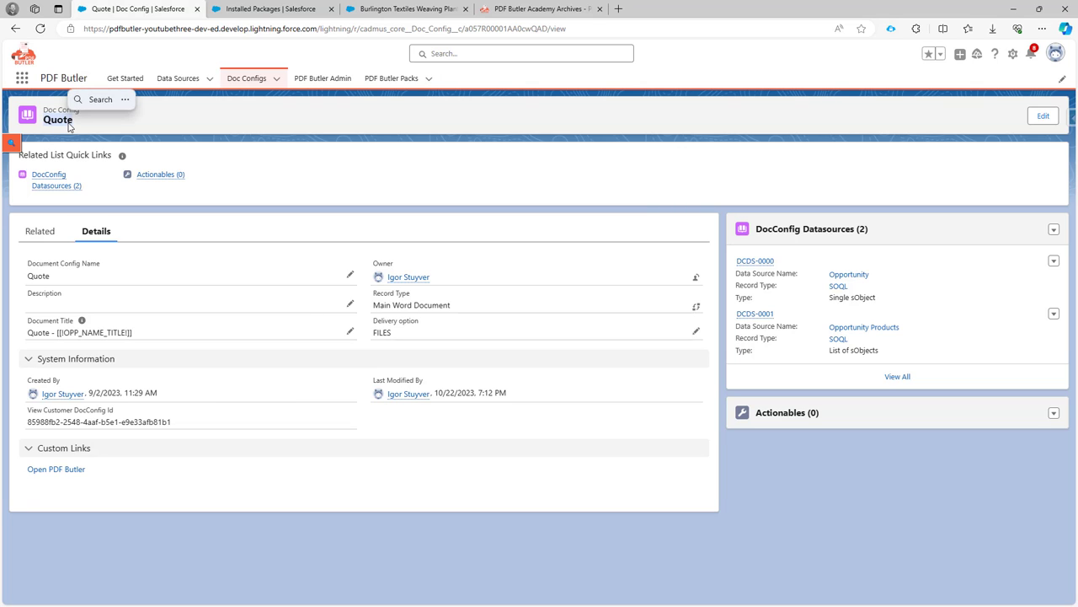
{"action": "left_click", "coordinate": [515, 10]}
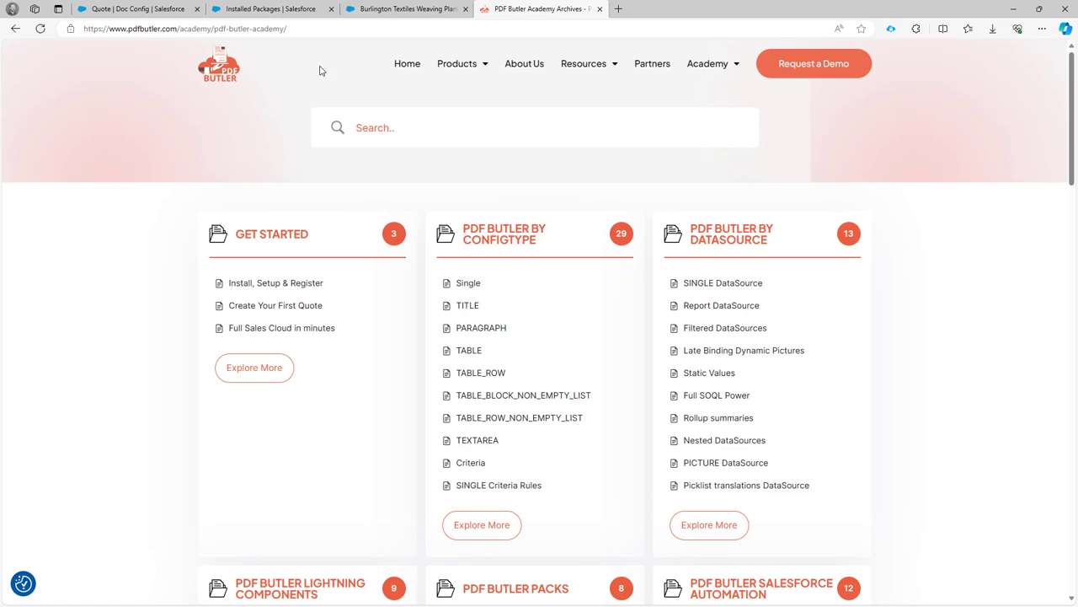
Find Lightning Email Templates in Salesforce Setup by searching "lightn" and enable Folders and Enhanced Sharing
{"action": "left_click", "coordinate": [288, 13]}
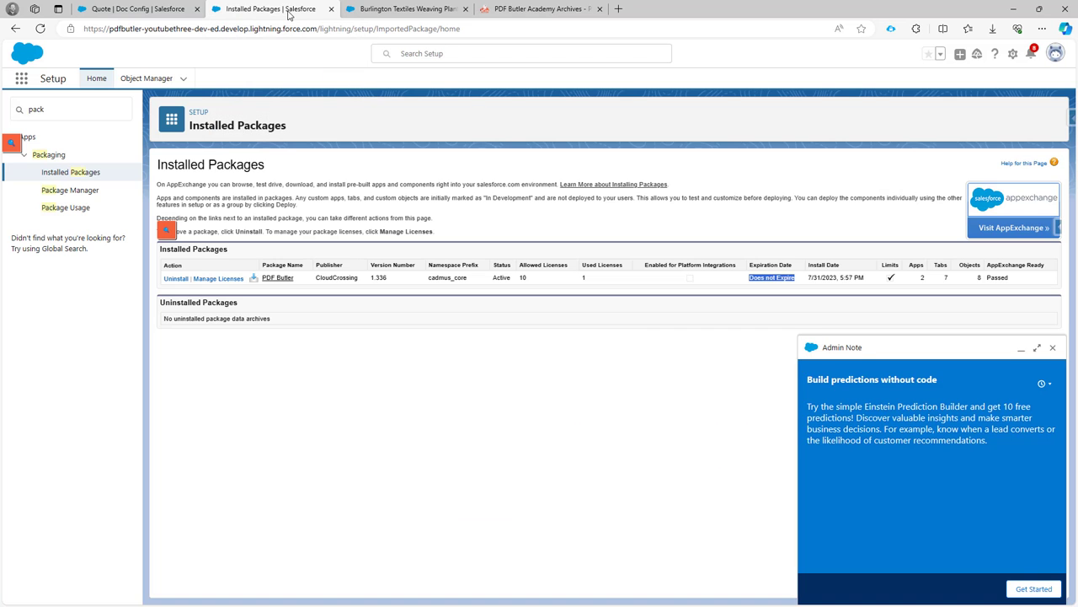
{"action": "double_click", "coordinate": [61, 109]}
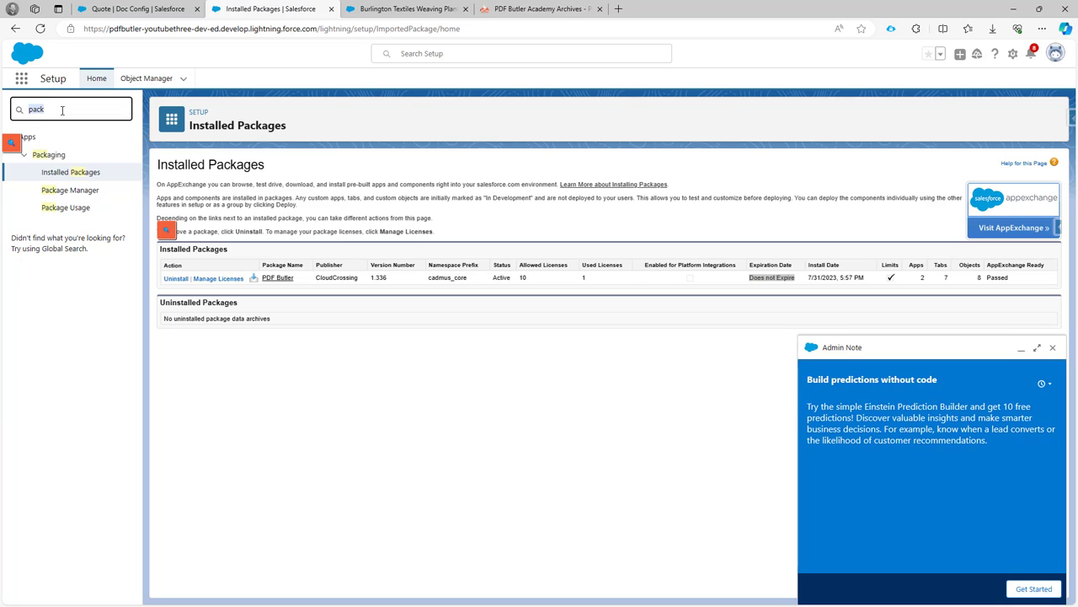
{"action": "key", "text": "BackSpace"}
{"action": "type", "text": "ligt"}
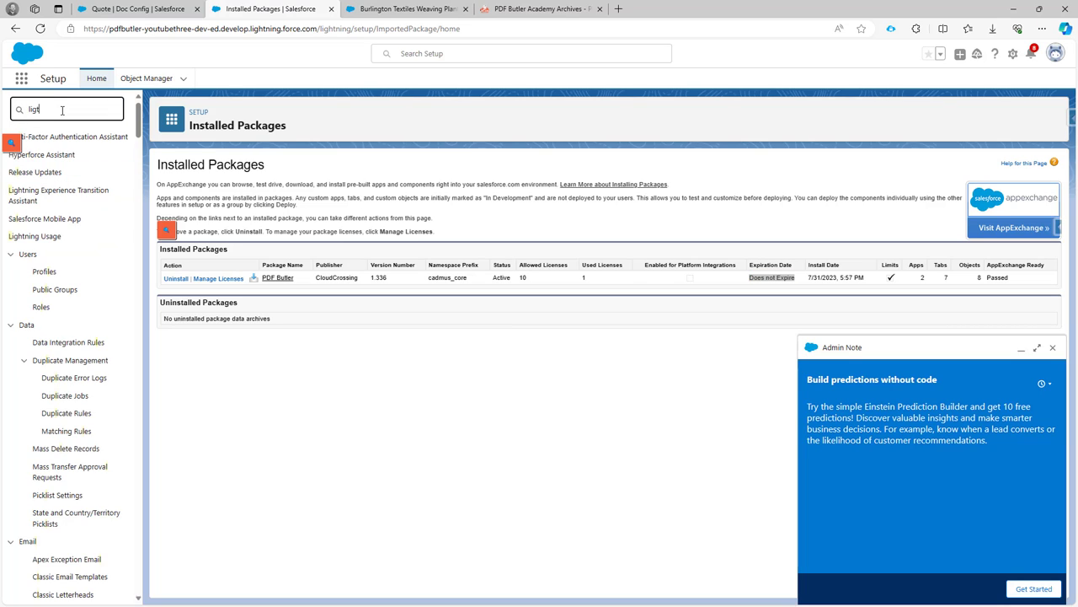
{"action": "key", "text": "BackSpace"}
{"action": "key", "text": "BackSpace"}
{"action": "type", "text": "ghtn"}
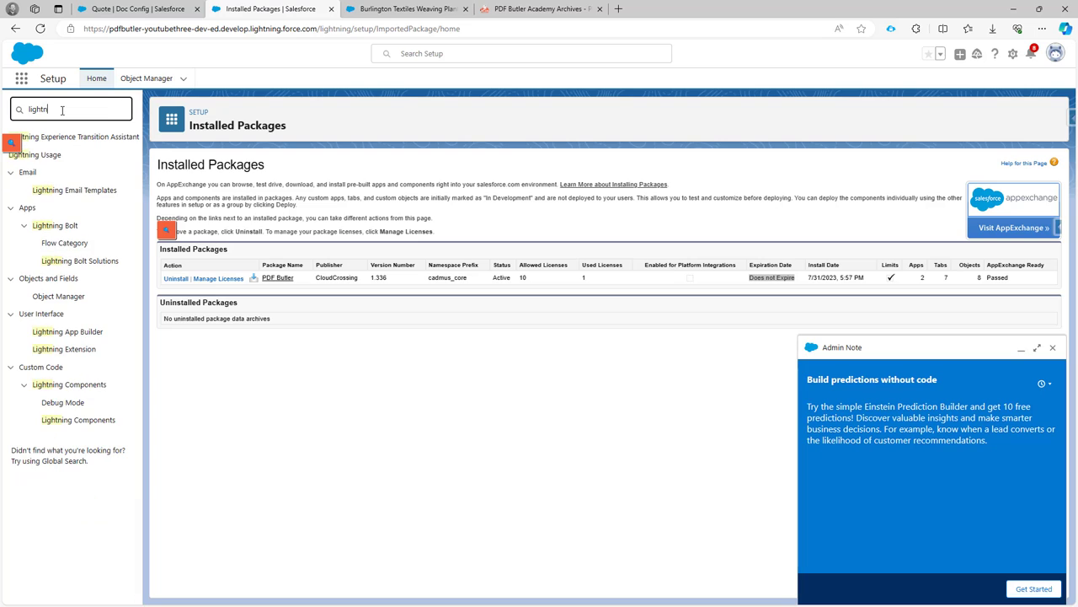
{"action": "left_click", "coordinate": [95, 193]}
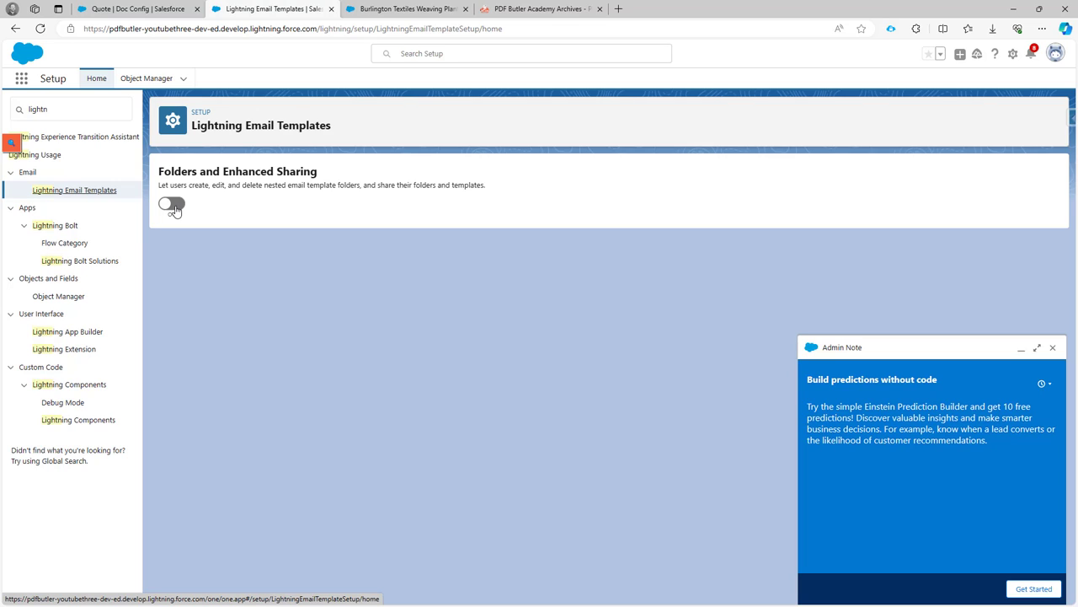
{"action": "left_click", "coordinate": [173, 205]}
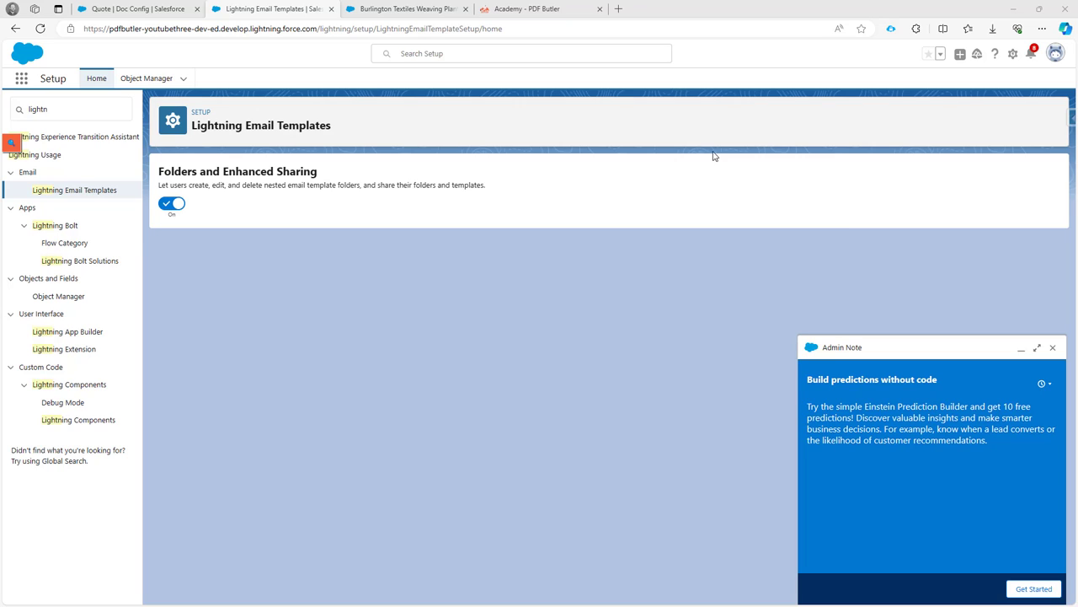
Open the "SIGN BUTLER V2, the complete guide." article in the SIGN Butler Academy and follow its install link to AppExchange
{"action": "left_click", "coordinate": [543, 12]}
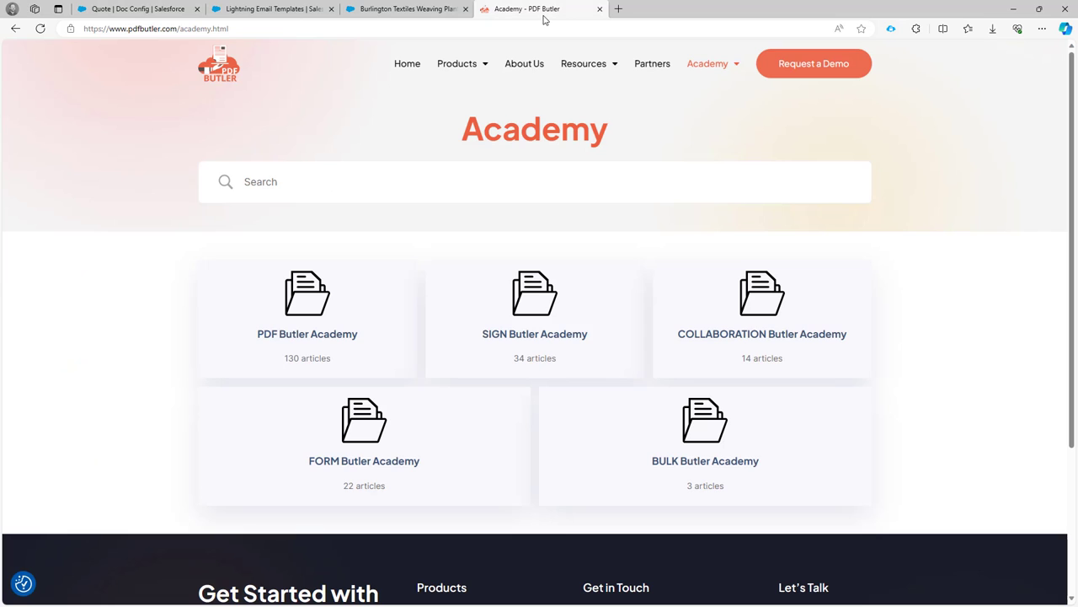
{"action": "left_click", "coordinate": [526, 308]}
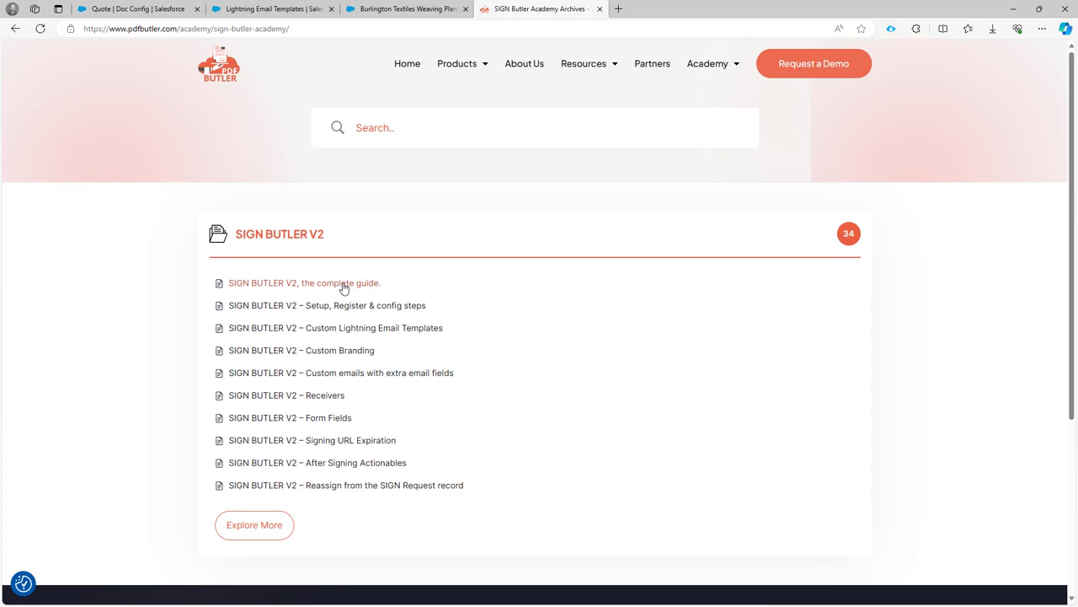
{"action": "left_click", "coordinate": [343, 287]}
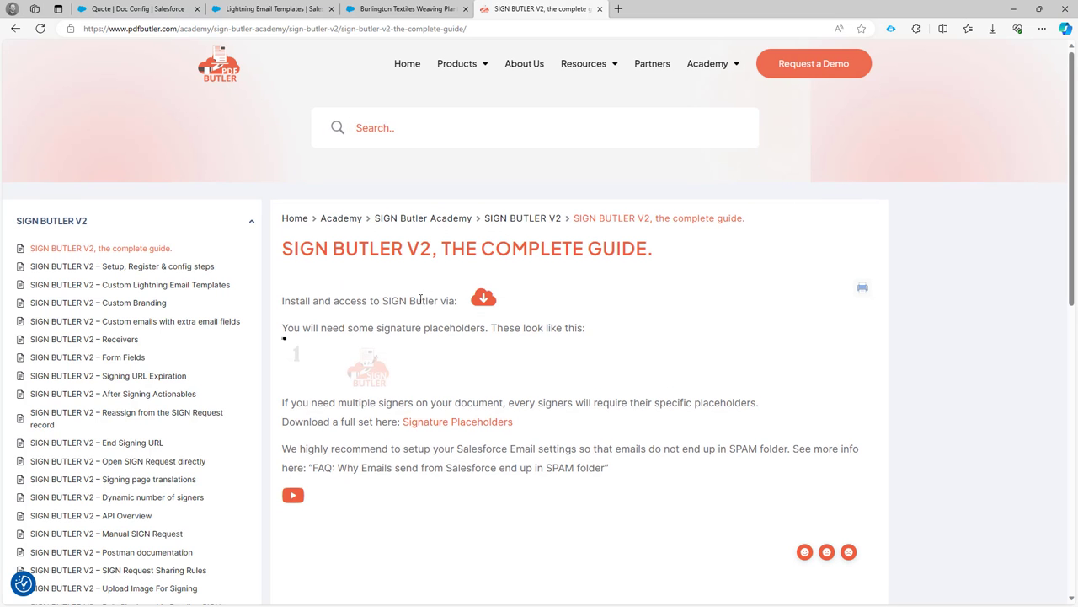
{"action": "left_click", "coordinate": [485, 300]}
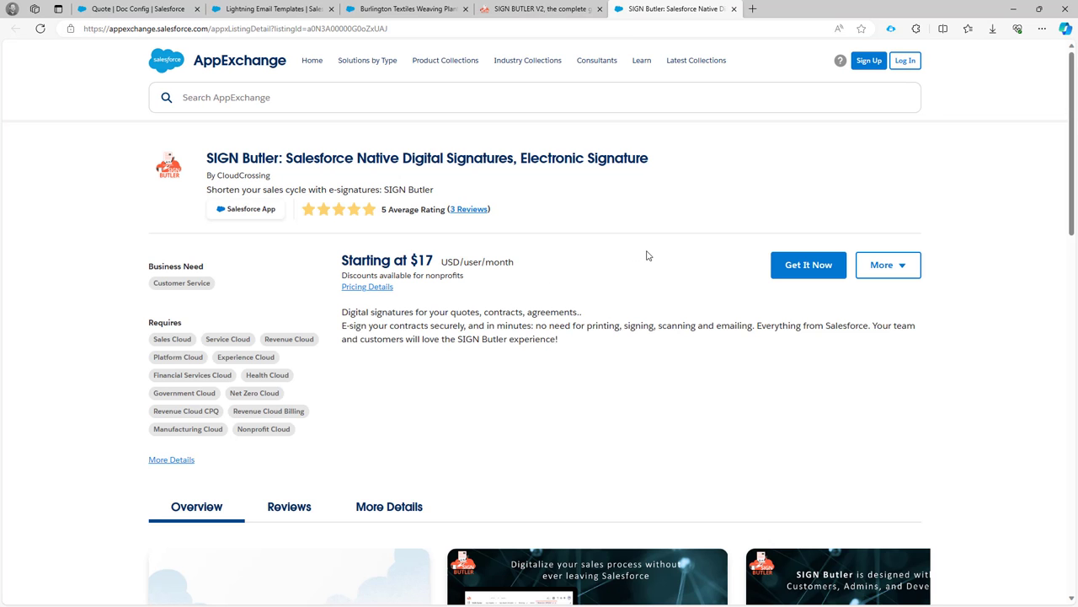
Request the SIGN Butler app, log in to Trailblazer.me with the saved pdfbutler-youtubethree Salesforce account, and accept all cookies
{"action": "left_click", "coordinate": [805, 266]}
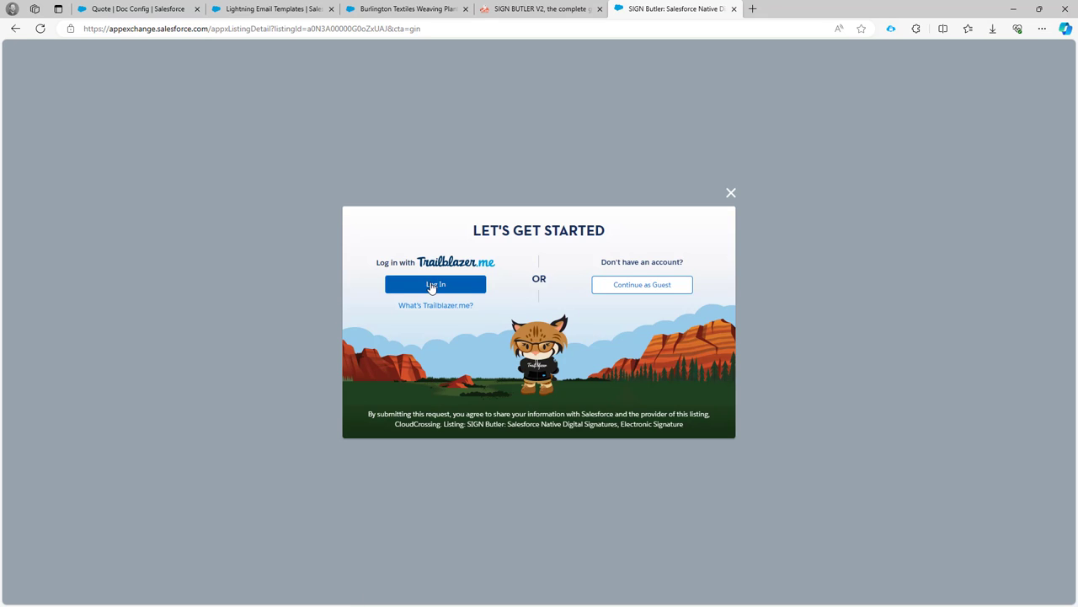
{"action": "left_click", "coordinate": [431, 286]}
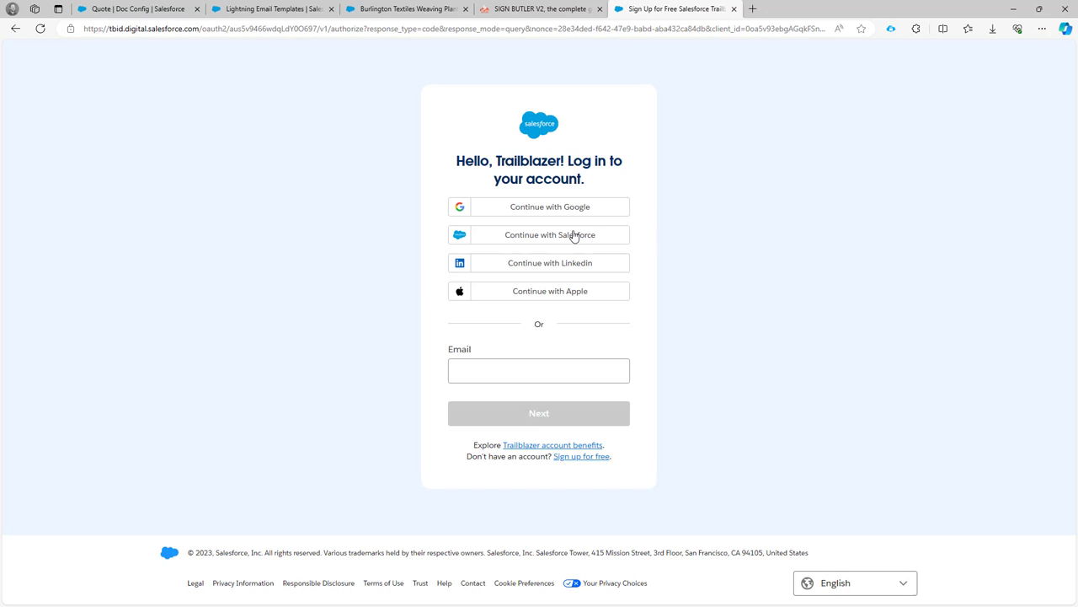
{"action": "left_click", "coordinate": [573, 236]}
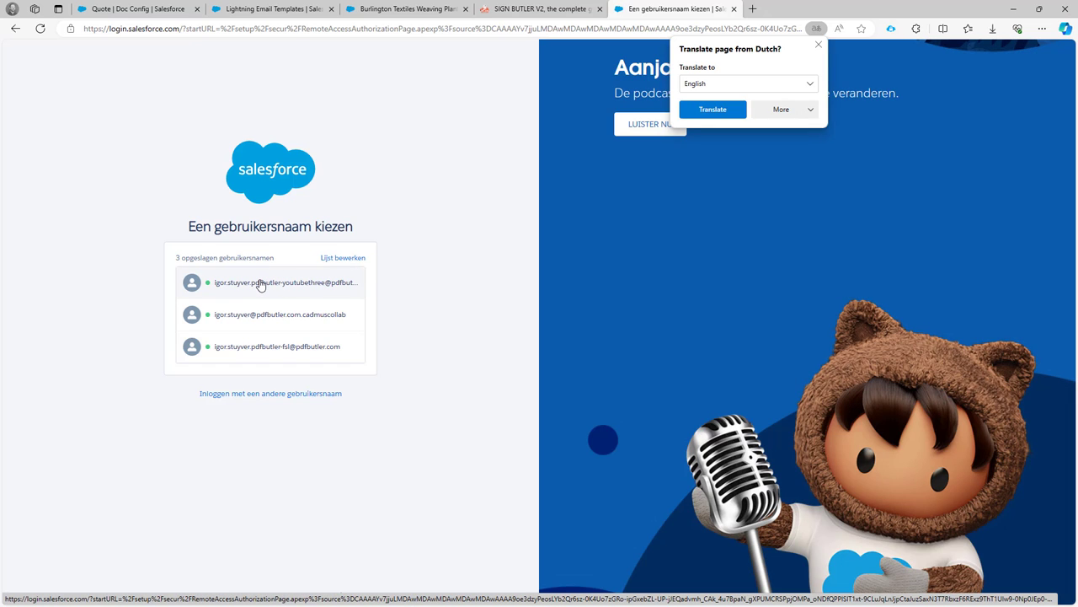
{"action": "left_click", "coordinate": [261, 285]}
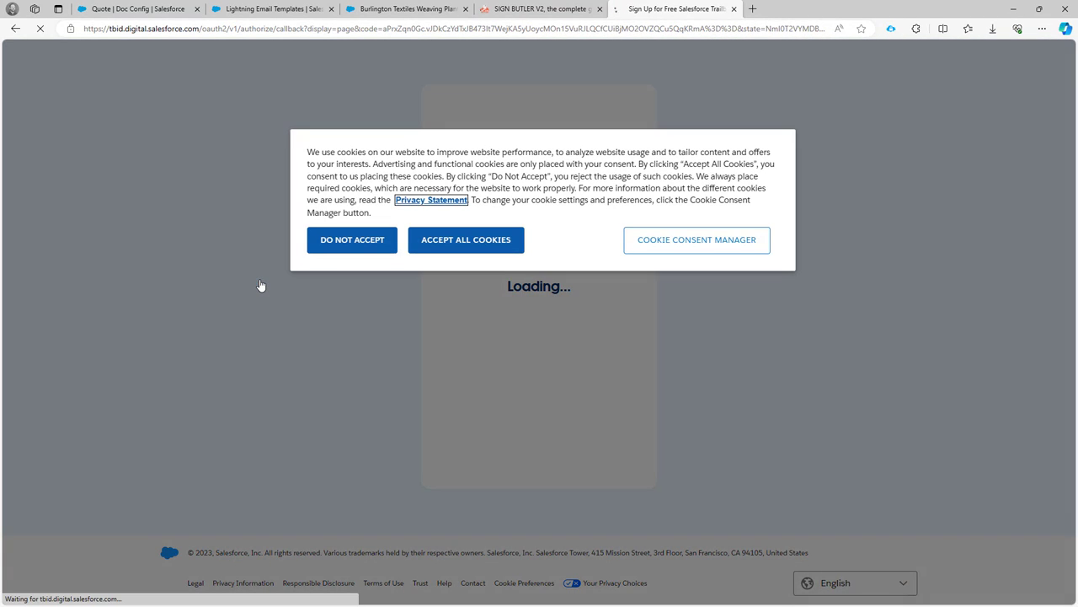
{"action": "left_click", "coordinate": [441, 244]}
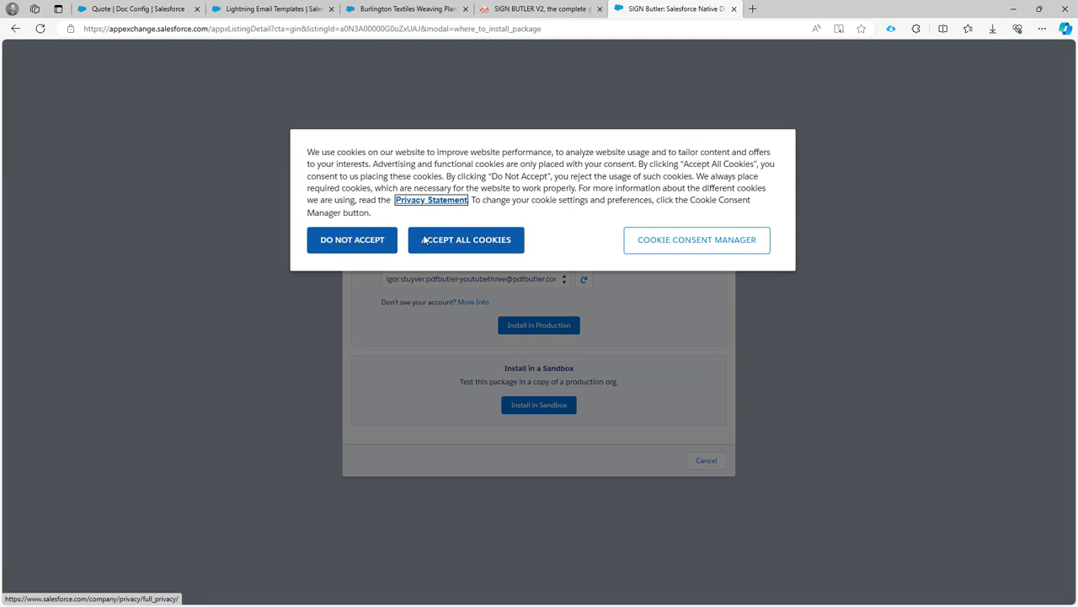
{"action": "left_click", "coordinate": [424, 240]}
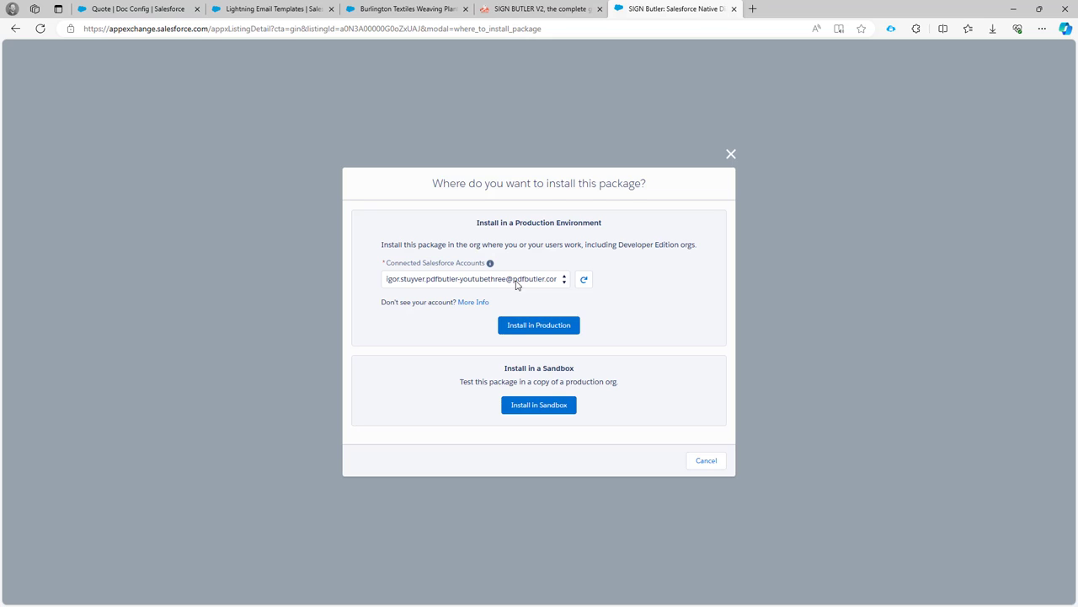
Choose the production install, agree to the terms and conditions, confirm the installation, and log in with the same saved Salesforce account
{"action": "left_click", "coordinate": [552, 328]}
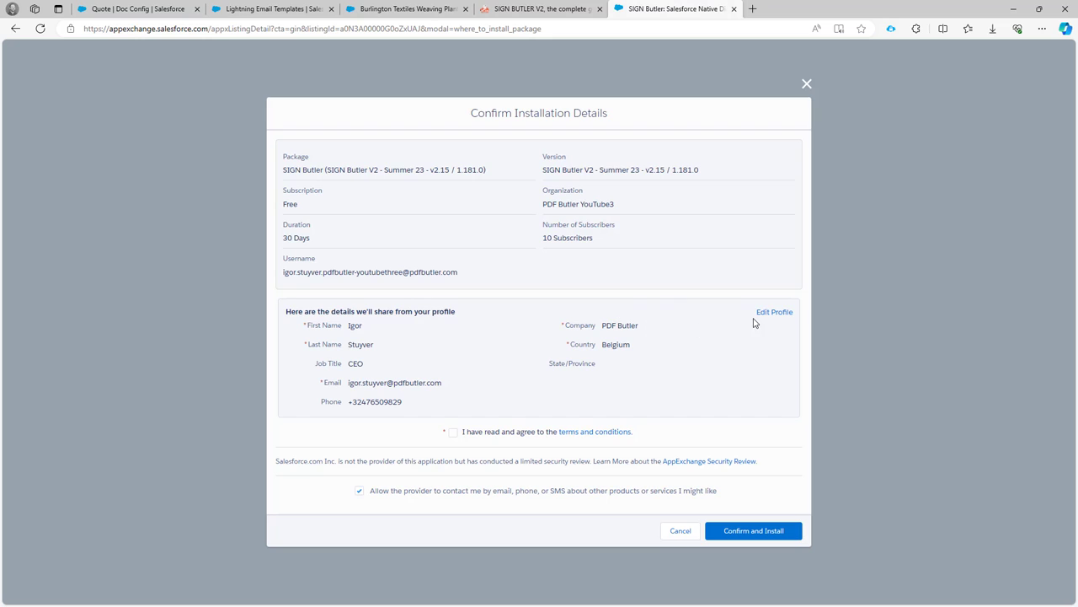
{"action": "left_click", "coordinate": [454, 434]}
{"action": "left_click", "coordinate": [749, 533]}
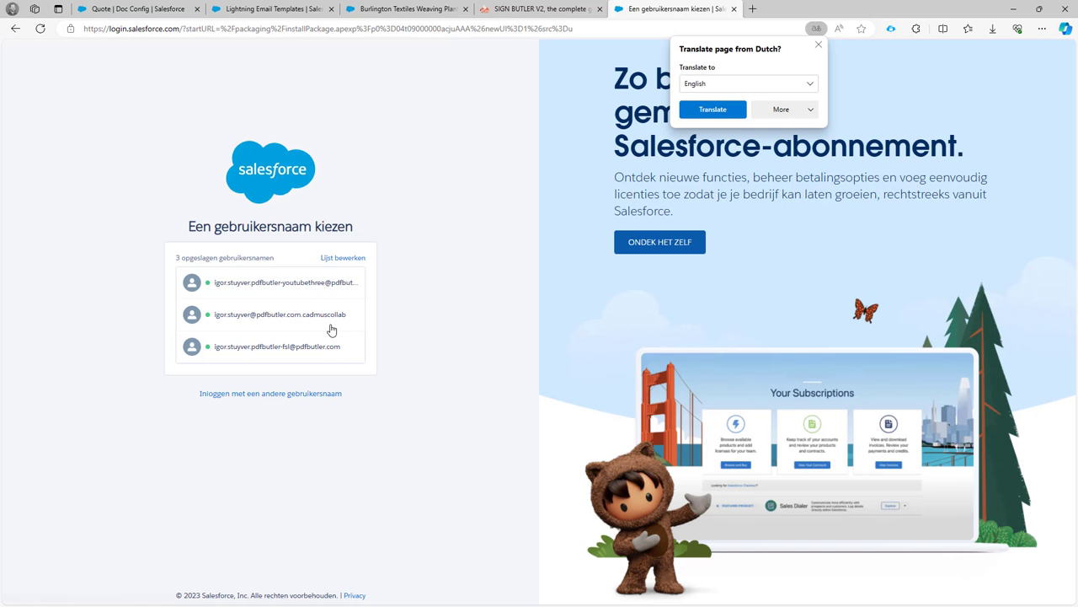
{"action": "left_click", "coordinate": [284, 289]}
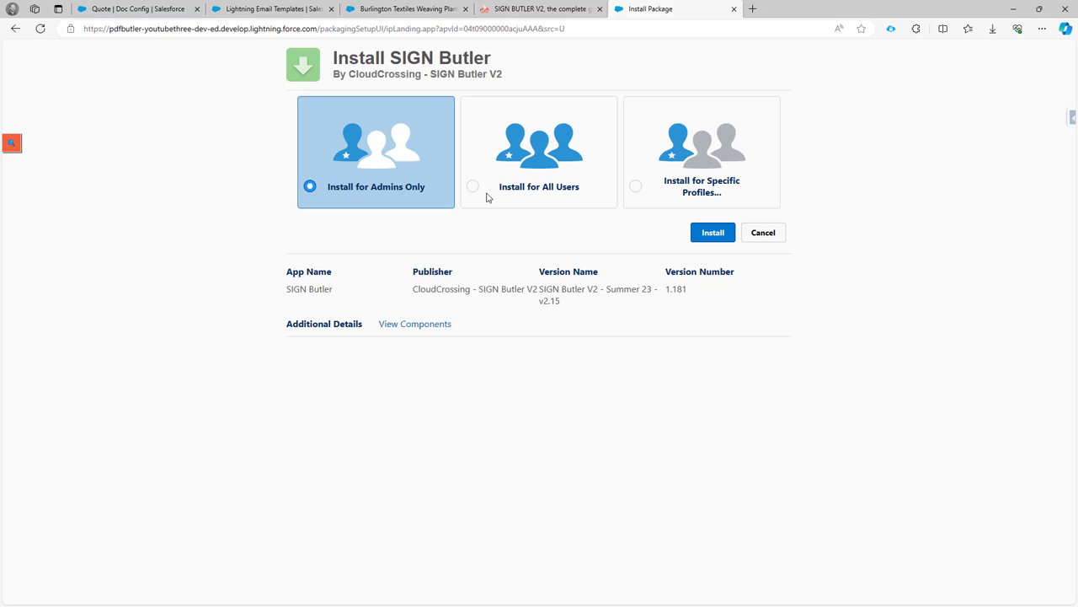
Install SIGN Butler for admins only, granting access to its third-party websites, and refresh the Installed Packages list after finishing
{"action": "left_click", "coordinate": [716, 235]}
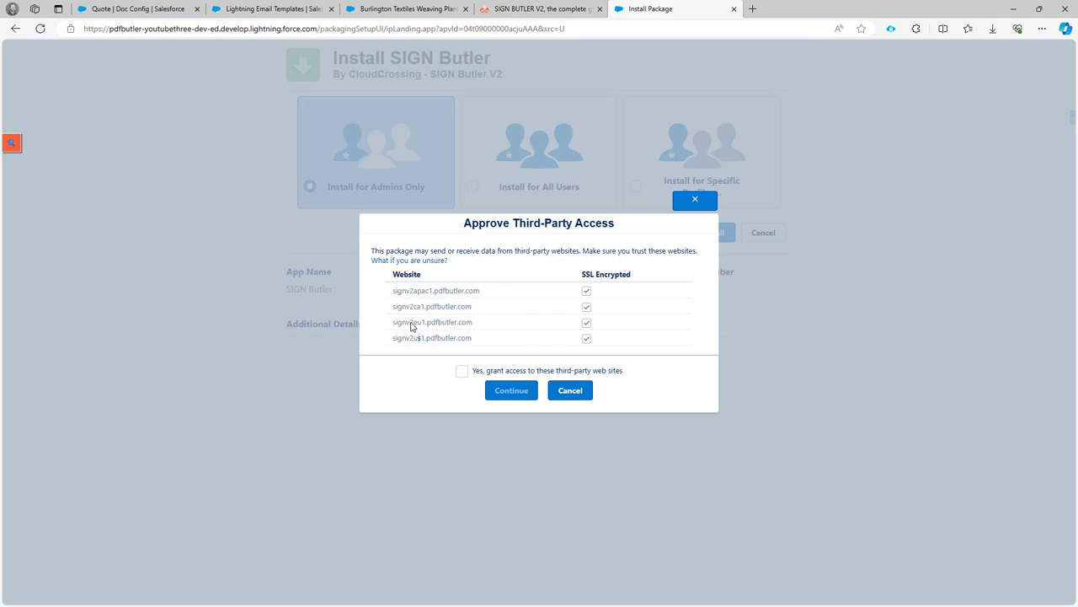
{"action": "left_click_drag", "start_coordinate": [414, 329], "coordinate": [424, 325]}
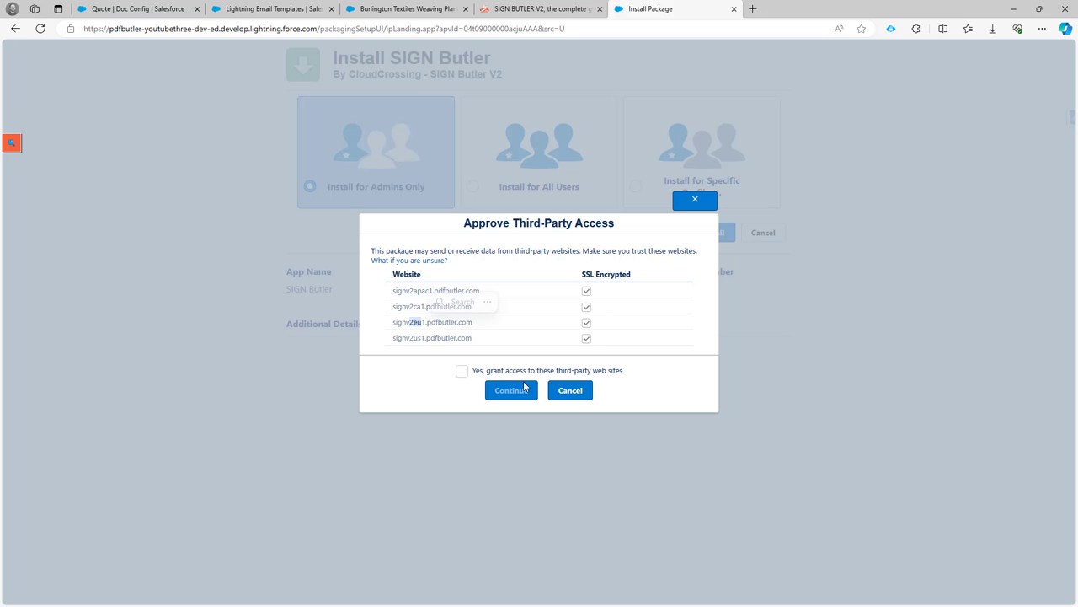
{"action": "left_click", "coordinate": [462, 372]}
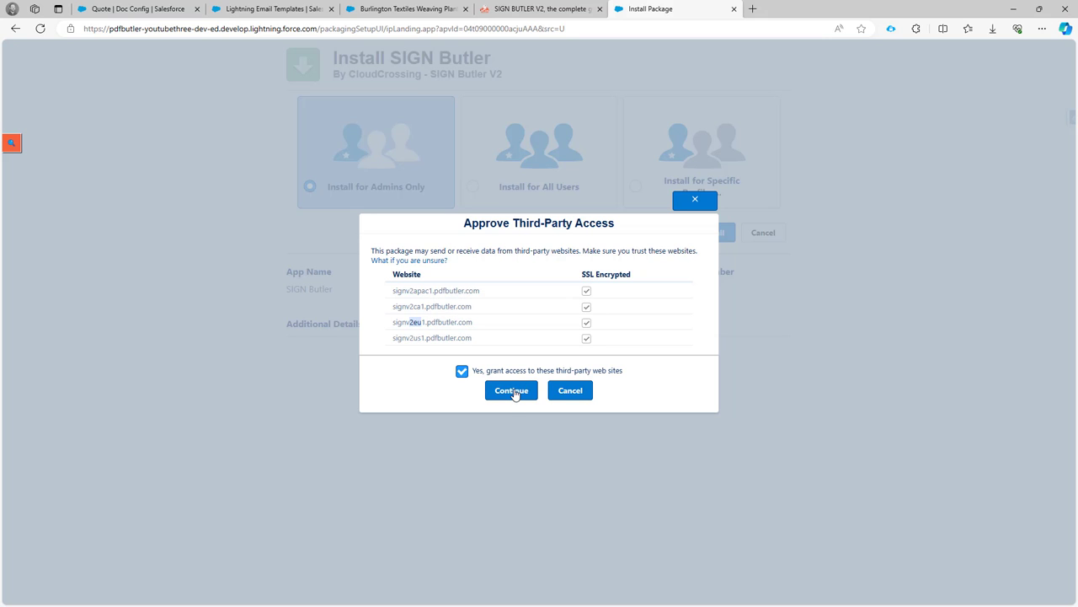
{"action": "left_click", "coordinate": [512, 390]}
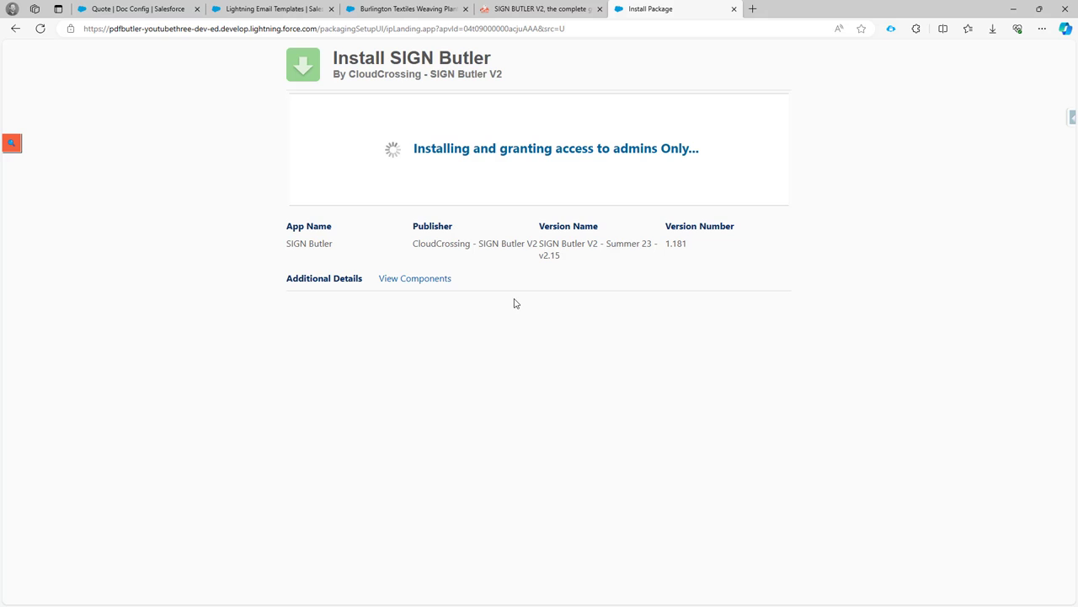
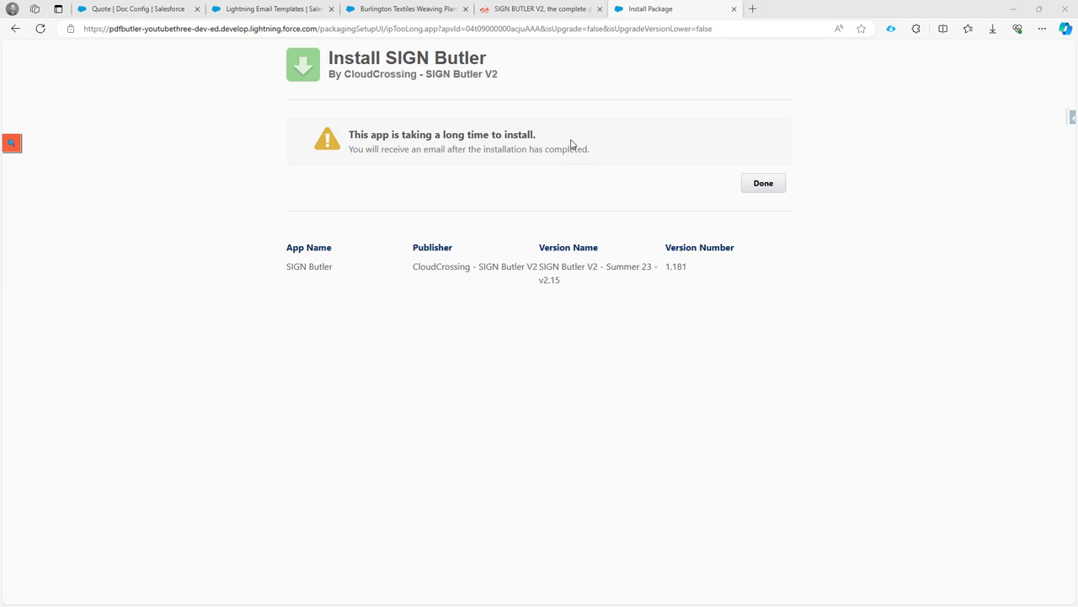
{"action": "left_click", "coordinate": [760, 183]}
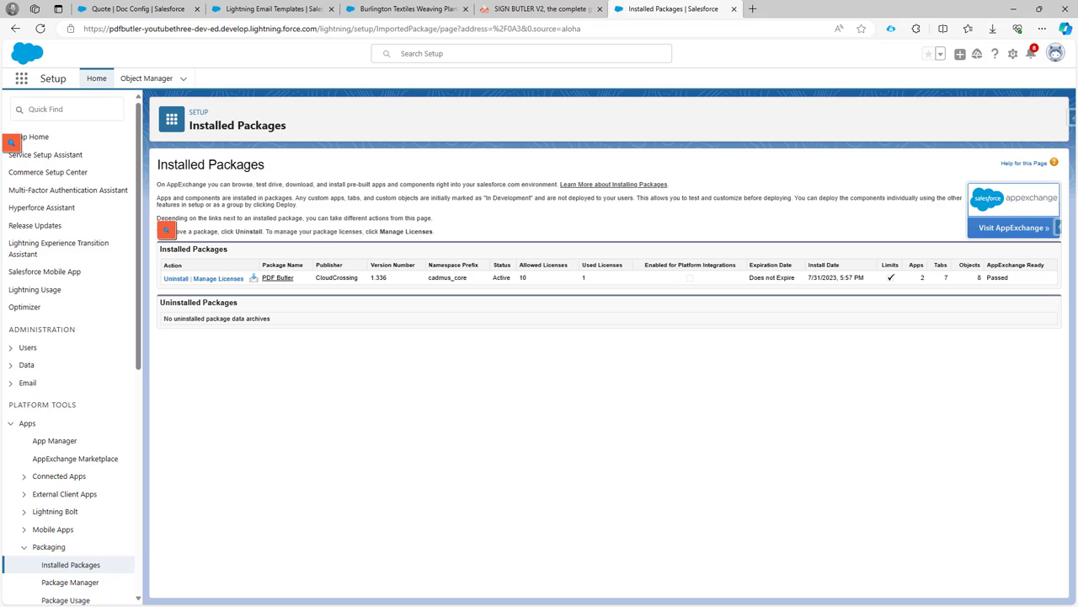
{"action": "left_click", "coordinate": [40, 28]}
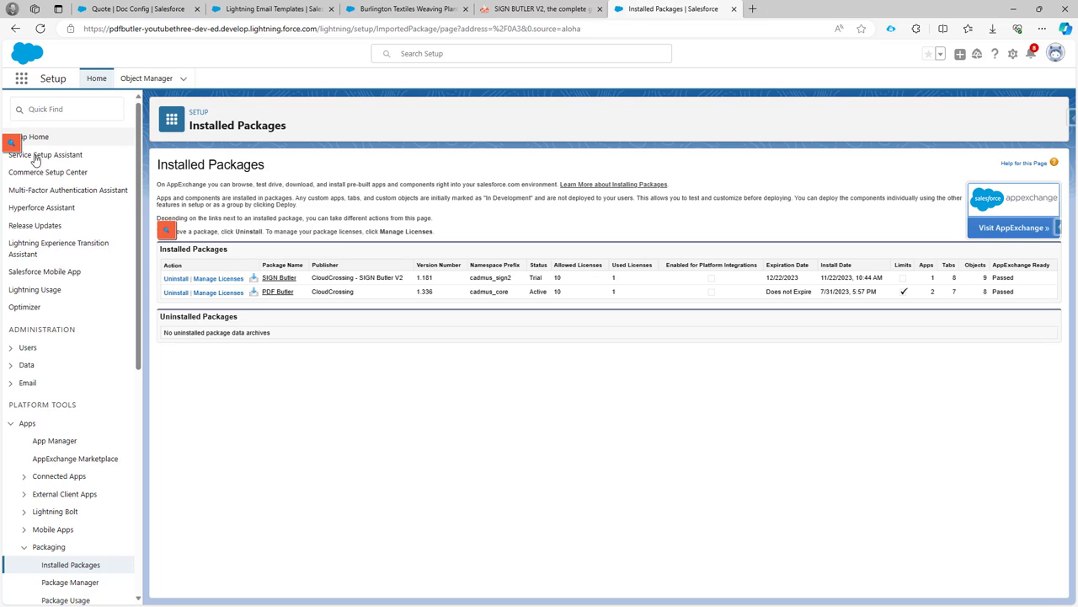
Find Permission Sets in Setup by searching "perm" and filter the list to labels starting with S
{"action": "left_click", "coordinate": [46, 110]}
{"action": "type", "text": "perm"}
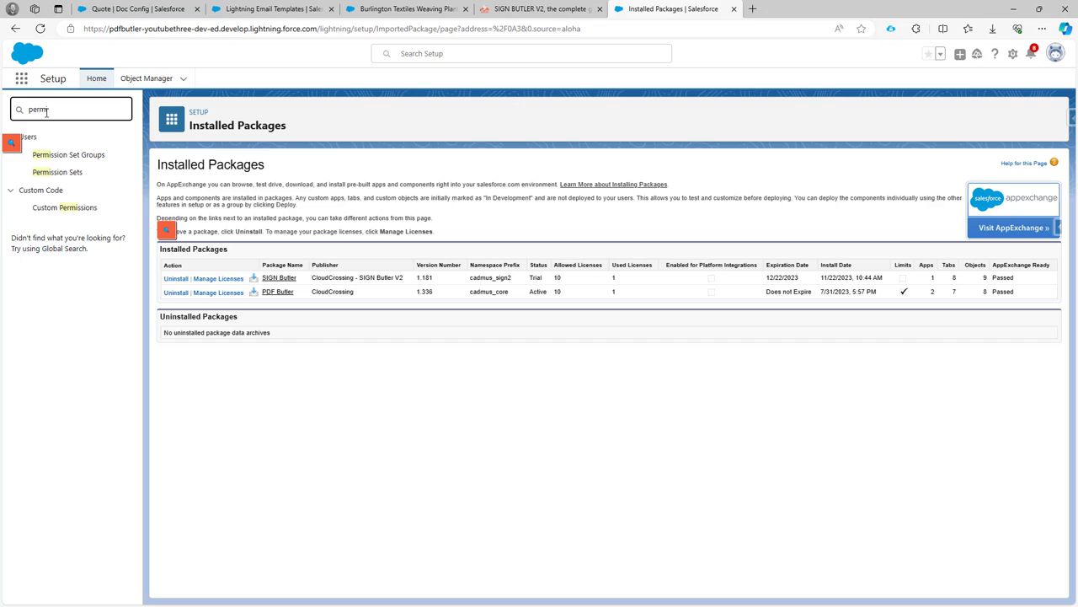
{"action": "left_click", "coordinate": [65, 173]}
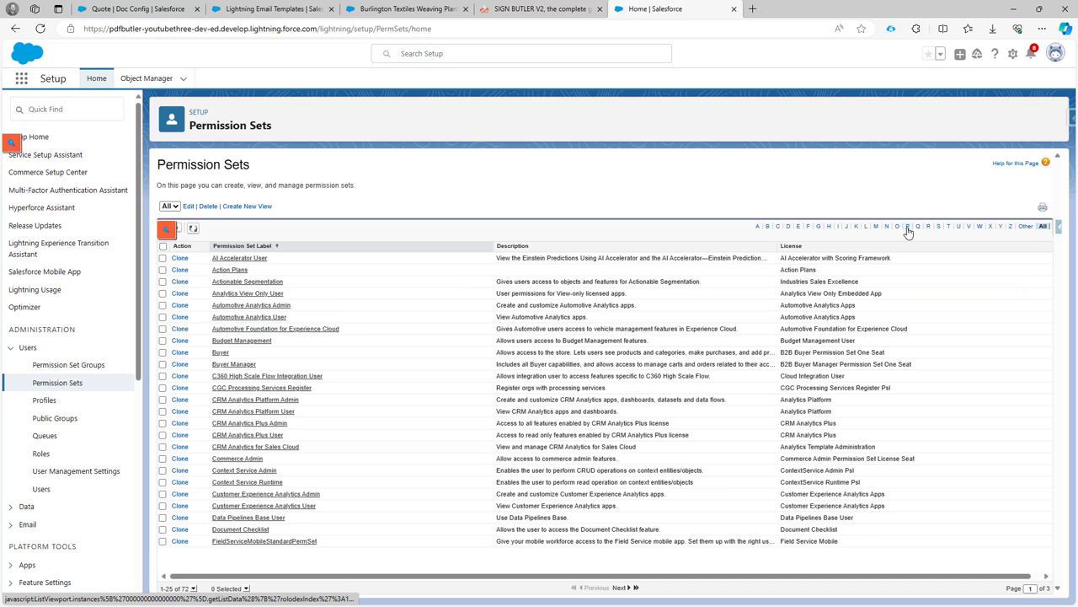
{"action": "left_click", "coordinate": [938, 231]}
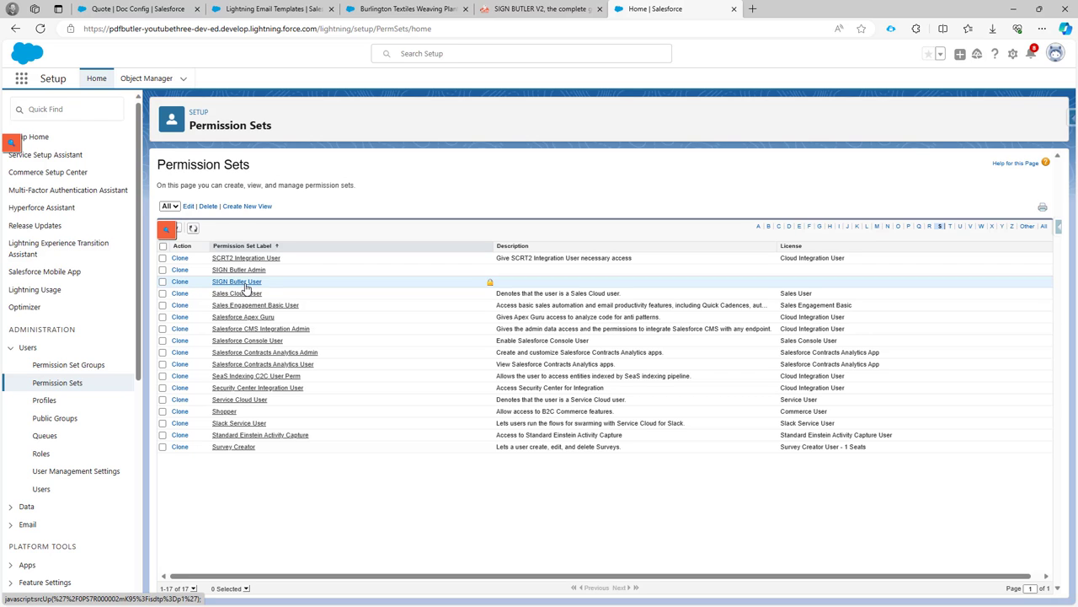
Open the current assignments of the SIGN Butler Admin permission set and select the listed system administrator
{"action": "left_click", "coordinate": [241, 283]}
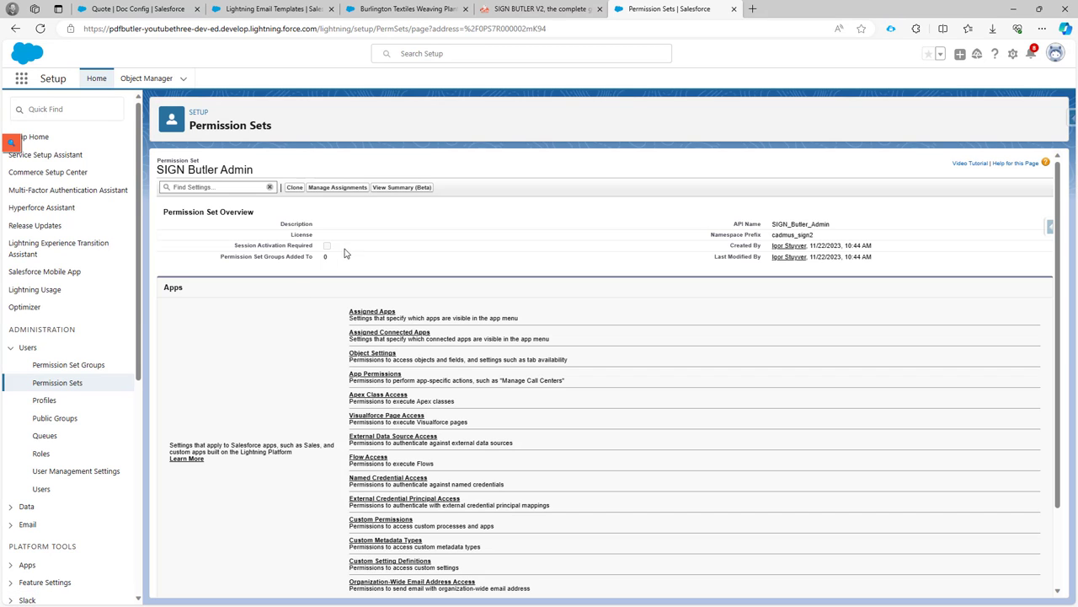
{"action": "left_click", "coordinate": [337, 187]}
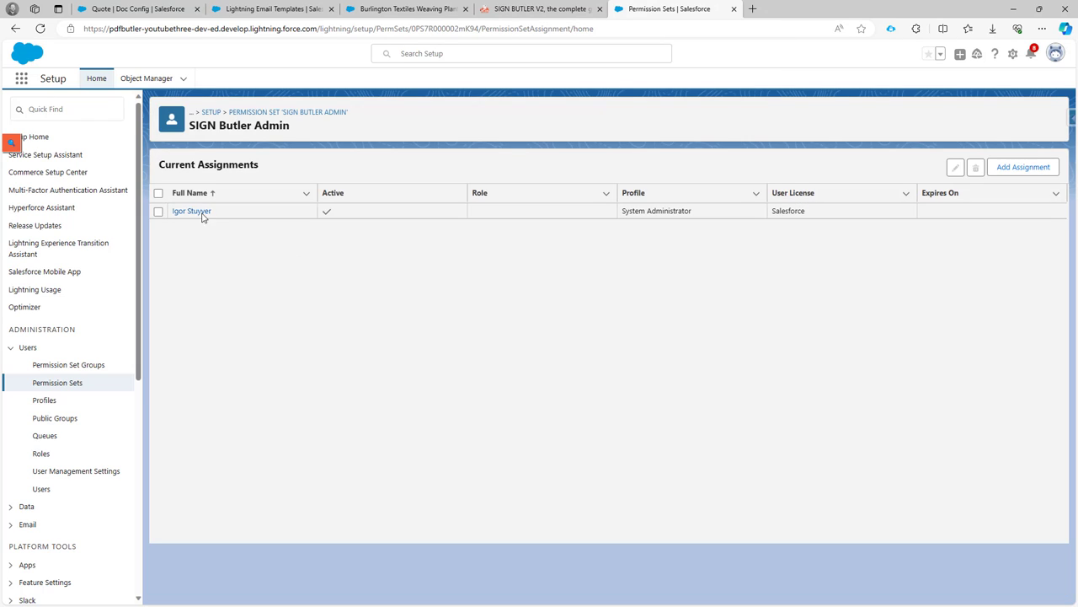
{"action": "left_click", "coordinate": [159, 212]}
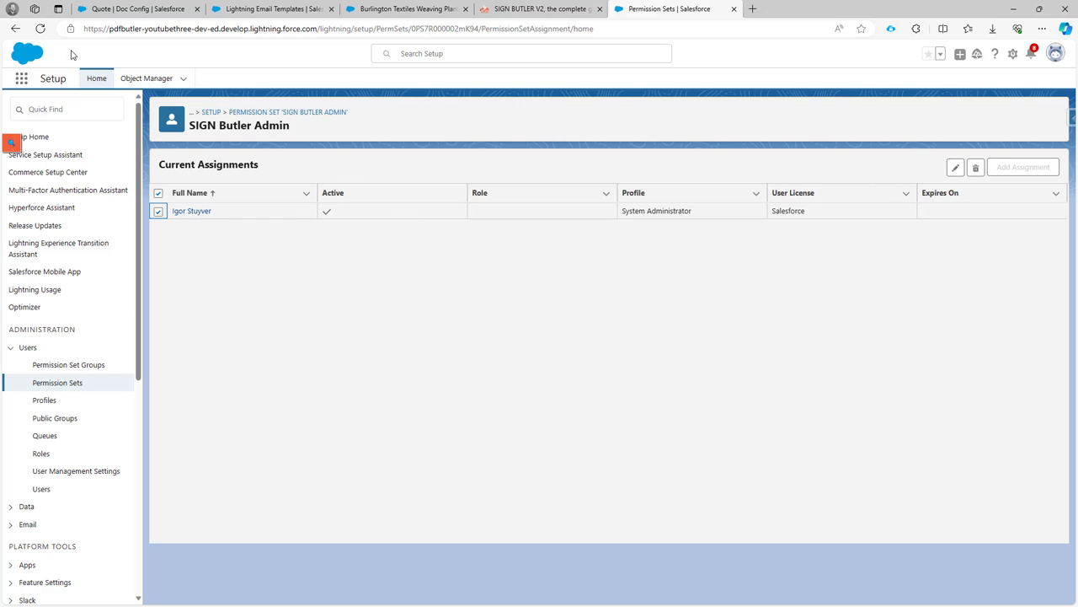
Find the SIGN Butler app by searching "sign" and open its Admin page
{"action": "left_click", "coordinate": [19, 81]}
{"action": "type", "text": "sign"}
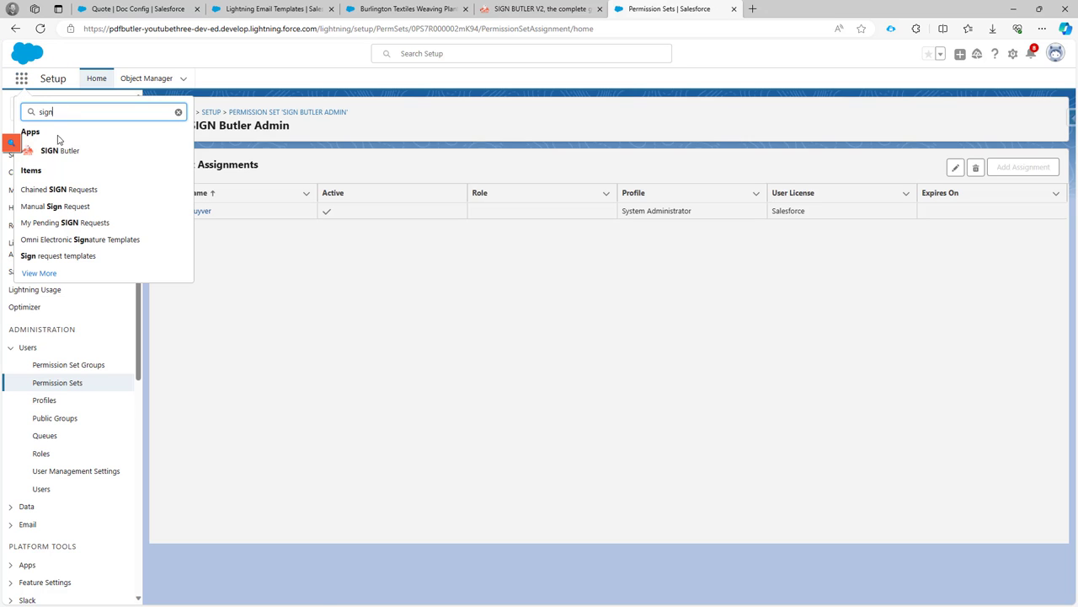
{"action": "left_click", "coordinate": [57, 152]}
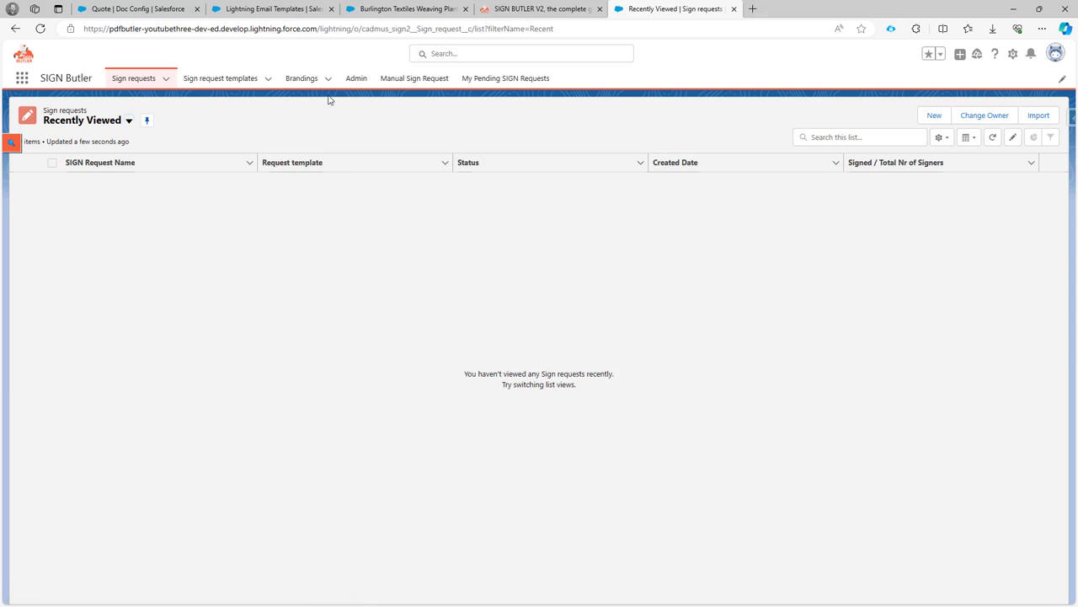
{"action": "left_click", "coordinate": [357, 79]}
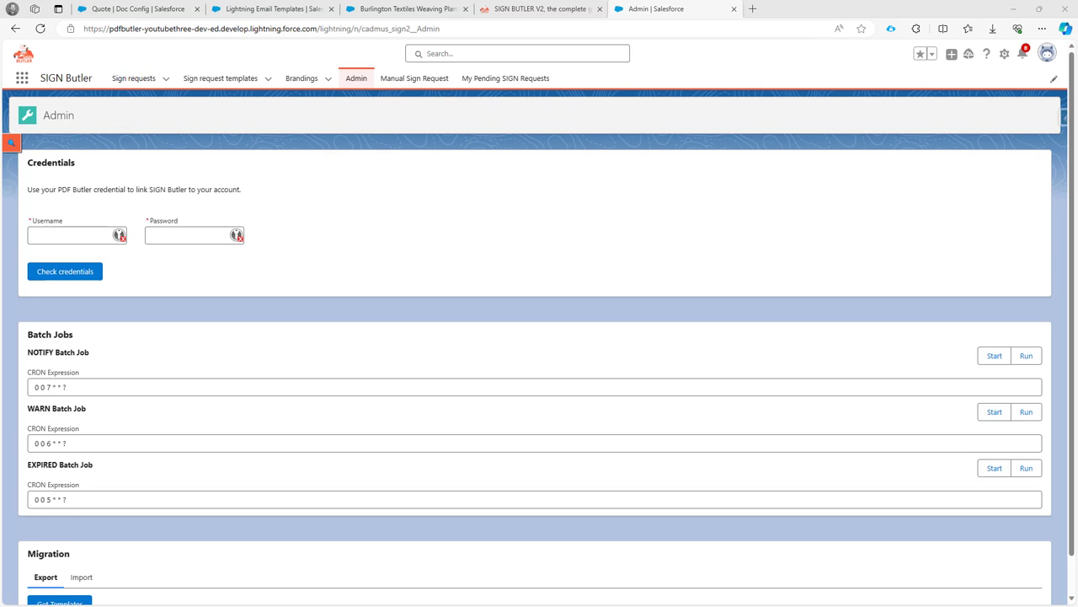
Enter the PDF Butler account's username and password as the SIGN Butler credentials and check them
{"action": "left_click", "coordinate": [64, 236]}
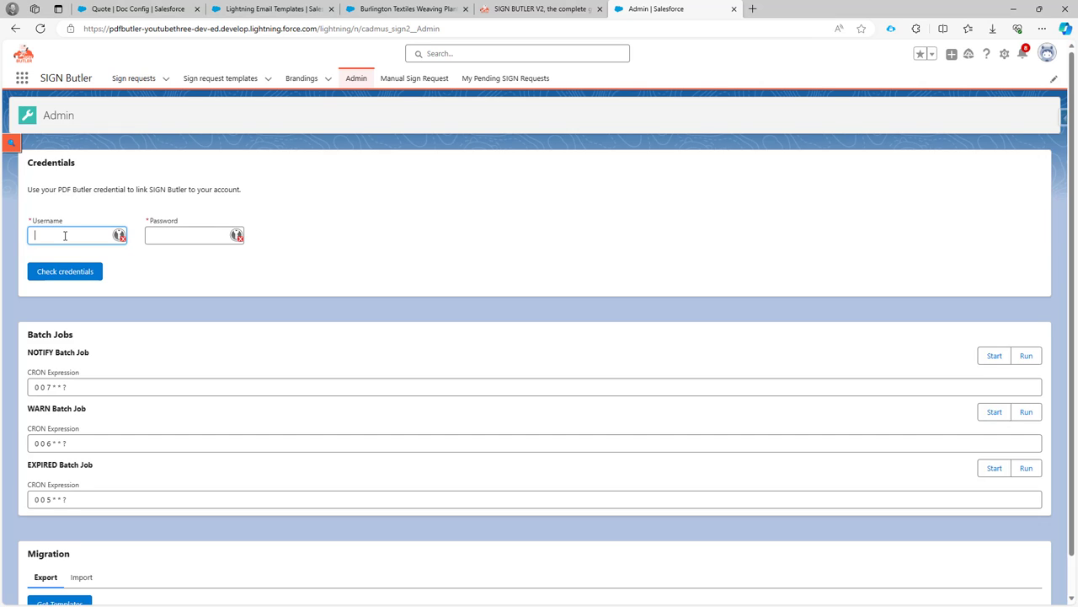
{"action": "key", "text": "ctrl+v"}
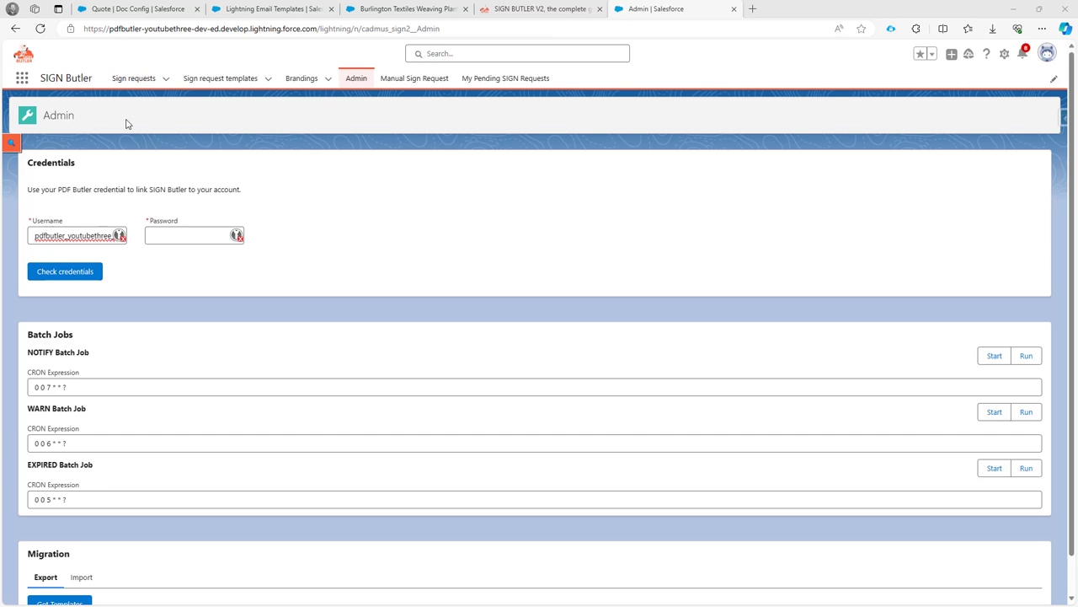
{"action": "left_click", "coordinate": [171, 239]}
{"action": "key", "text": "ctrl+v"}
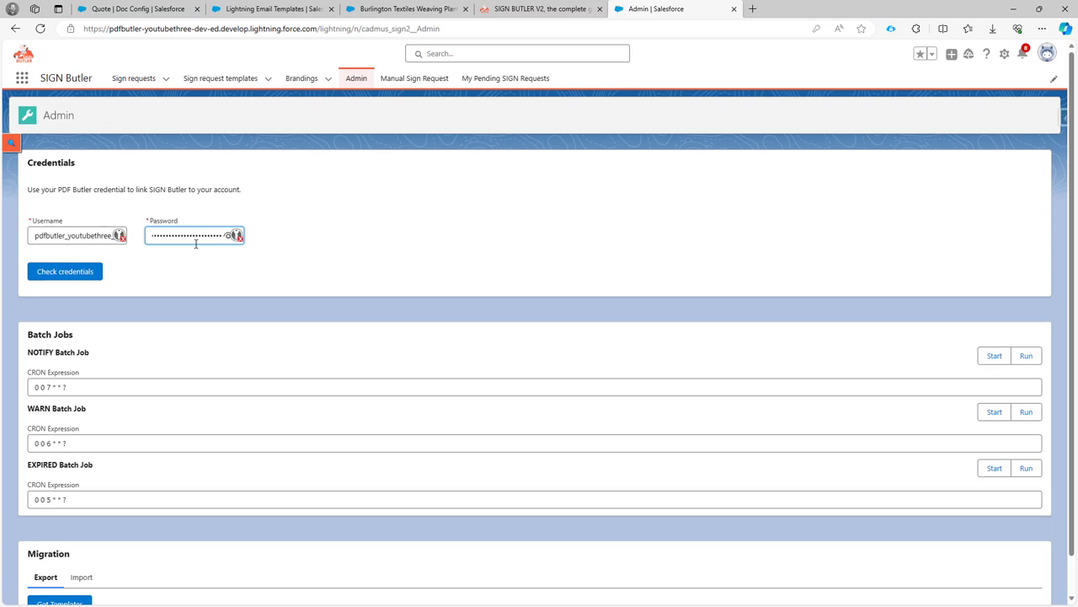
{"action": "left_click", "coordinate": [65, 273]}
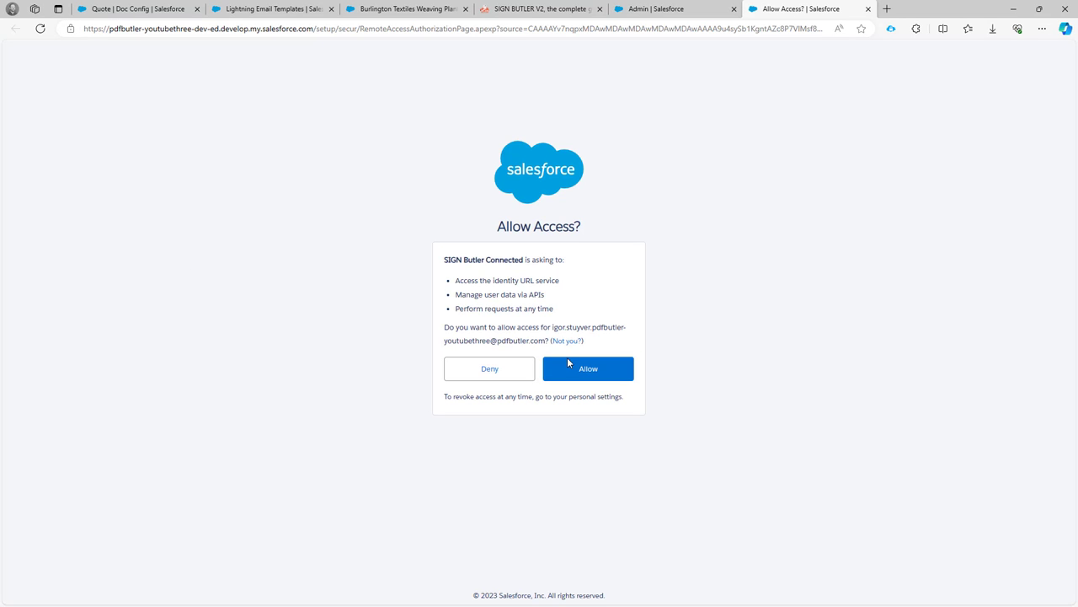
Allow SIGN Butler Connected to access the Salesforce org and close the connection confirmation page
{"action": "left_click", "coordinate": [578, 372]}
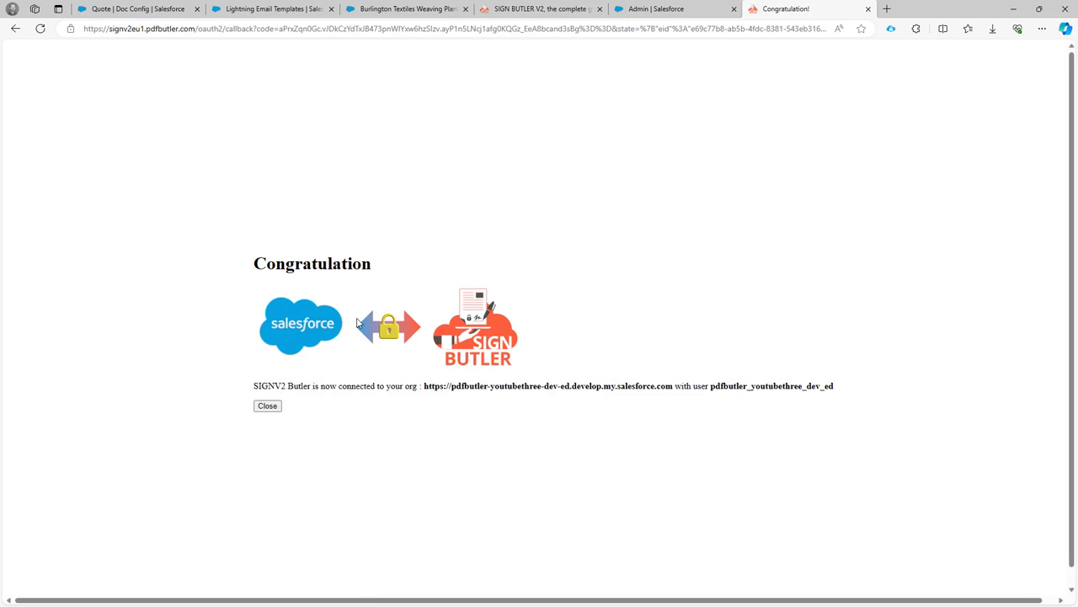
{"action": "left_click", "coordinate": [268, 407]}
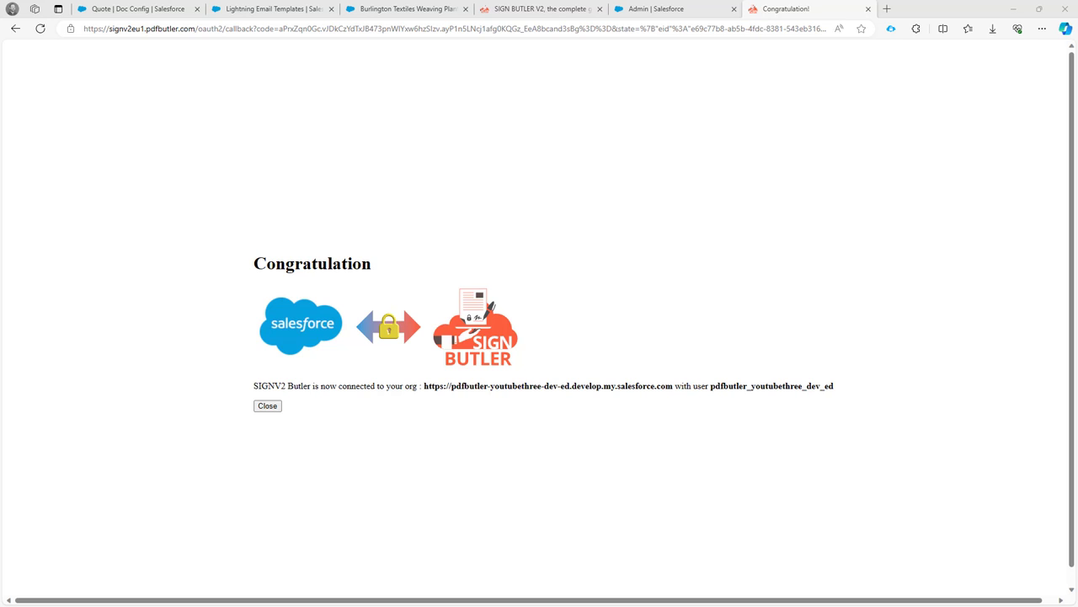
{"action": "left_click", "coordinate": [268, 405]}
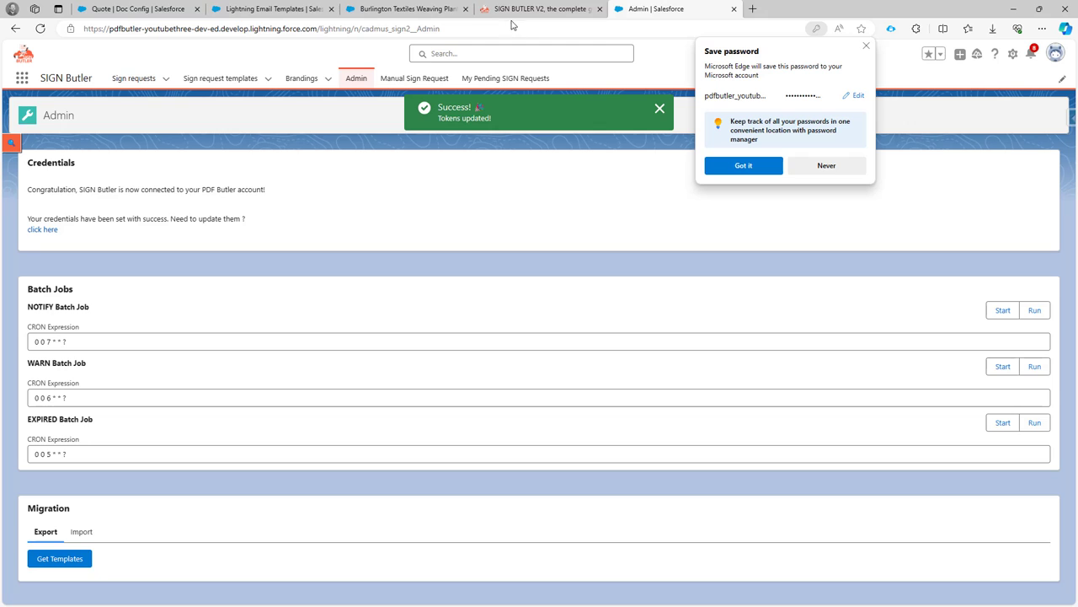
Find the Deliverability settings in Setup by searching "deli", set the email access level to All email, and save
{"action": "left_click", "coordinate": [225, 9]}
{"action": "left_click", "coordinate": [44, 110]}
{"action": "double_click", "coordinate": [44, 110]}
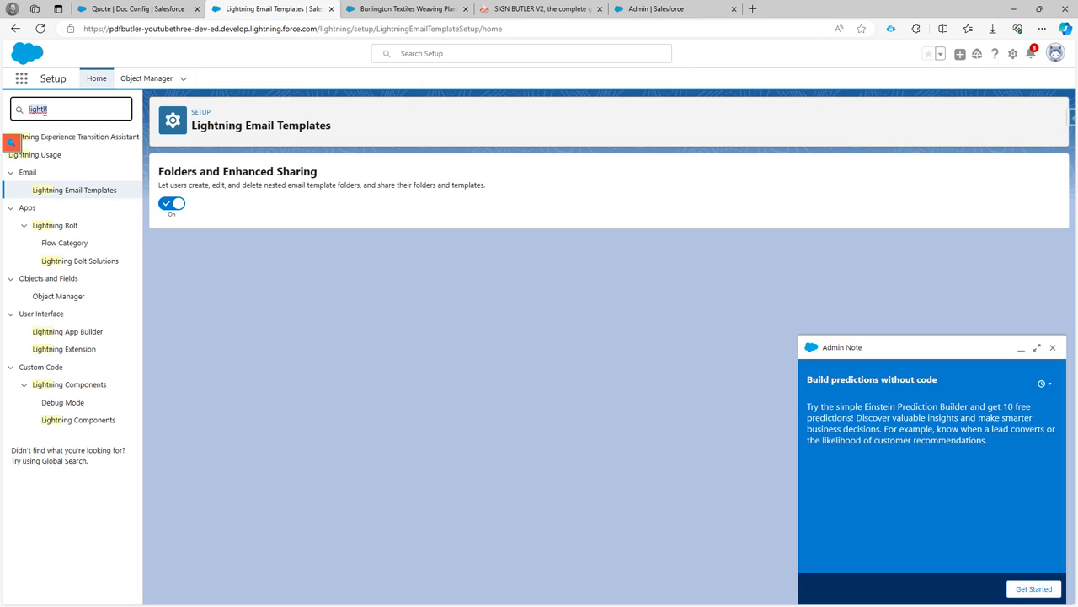
{"action": "type", "text": "deli"}
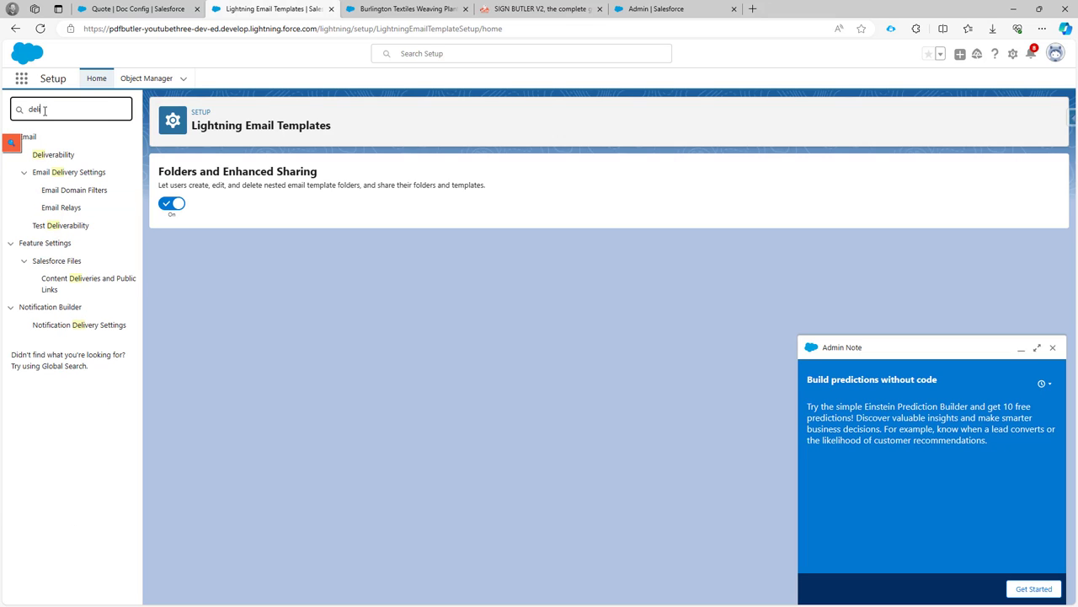
{"action": "left_click", "coordinate": [66, 155]}
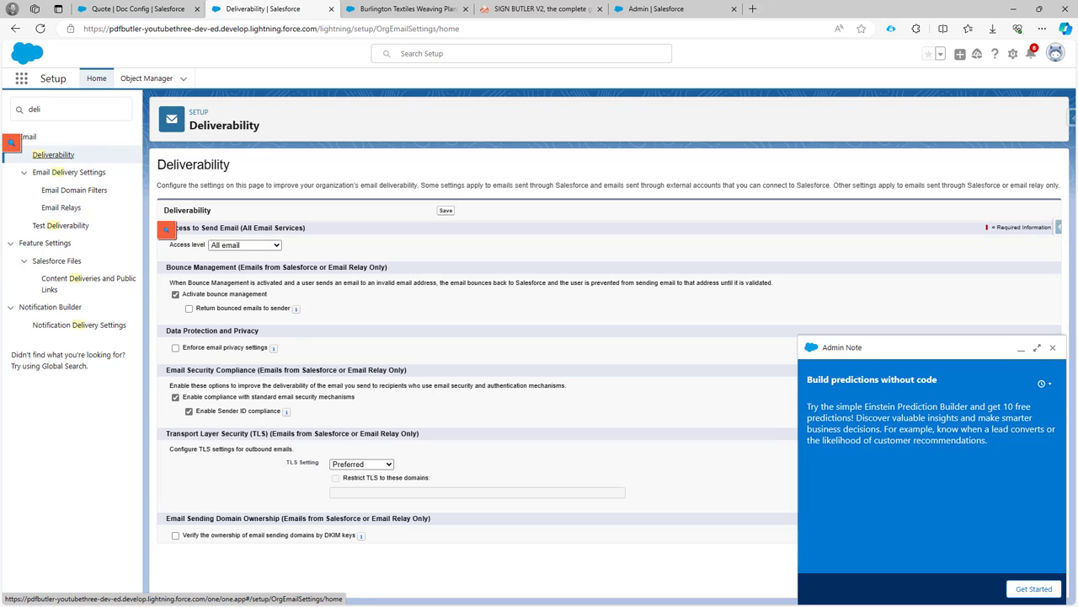
{"action": "left_click", "coordinate": [244, 246]}
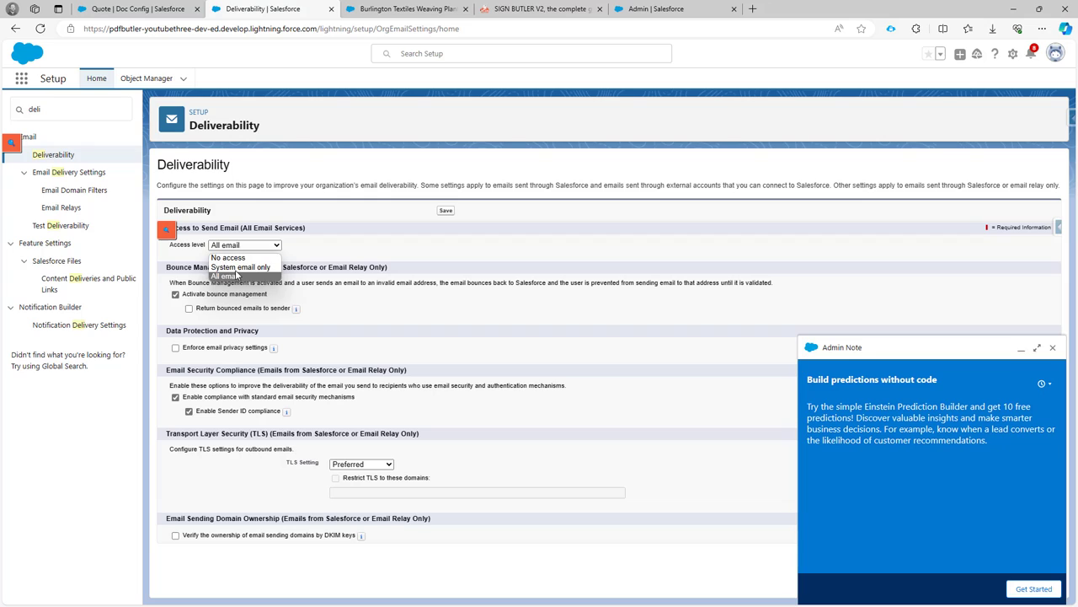
{"action": "left_click", "coordinate": [231, 276]}
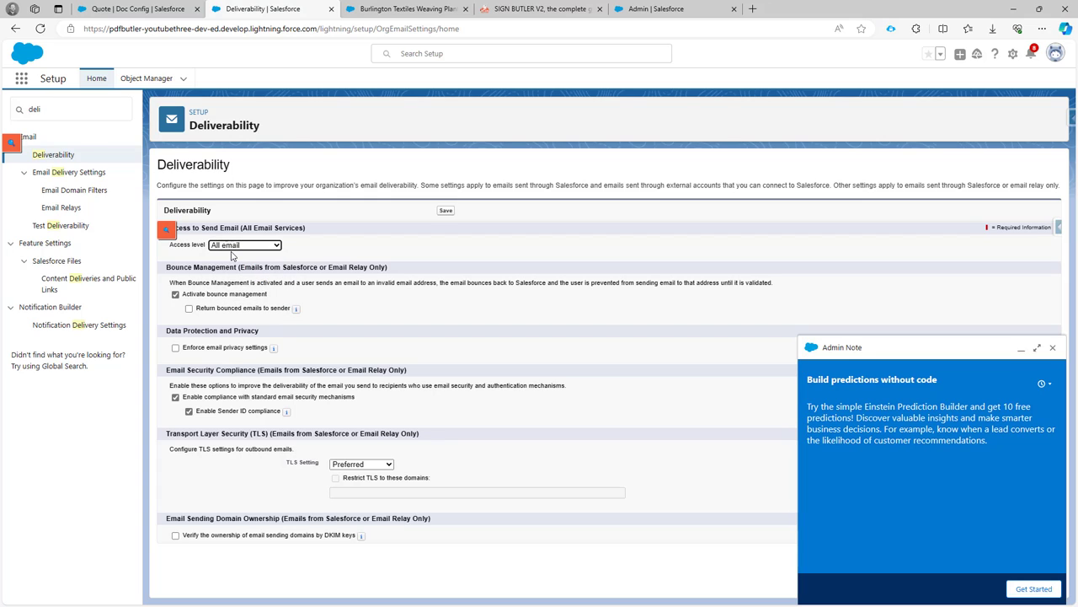
{"action": "left_click", "coordinate": [446, 211]}
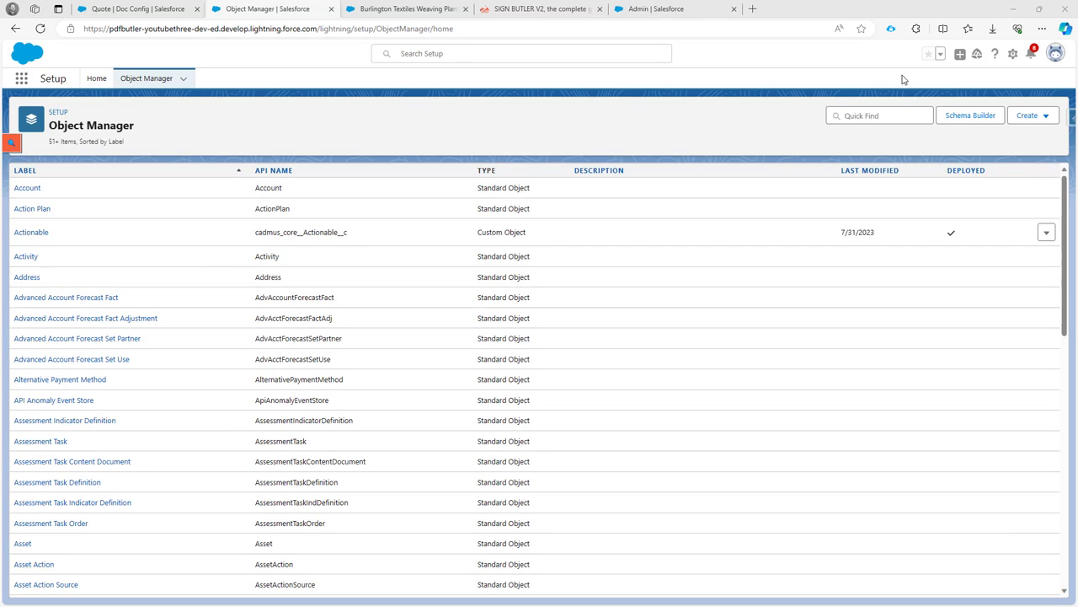
Search Object Manager for "Sign" and open the Sign request object's Fields & Relationships
{"action": "left_click", "coordinate": [860, 116]}
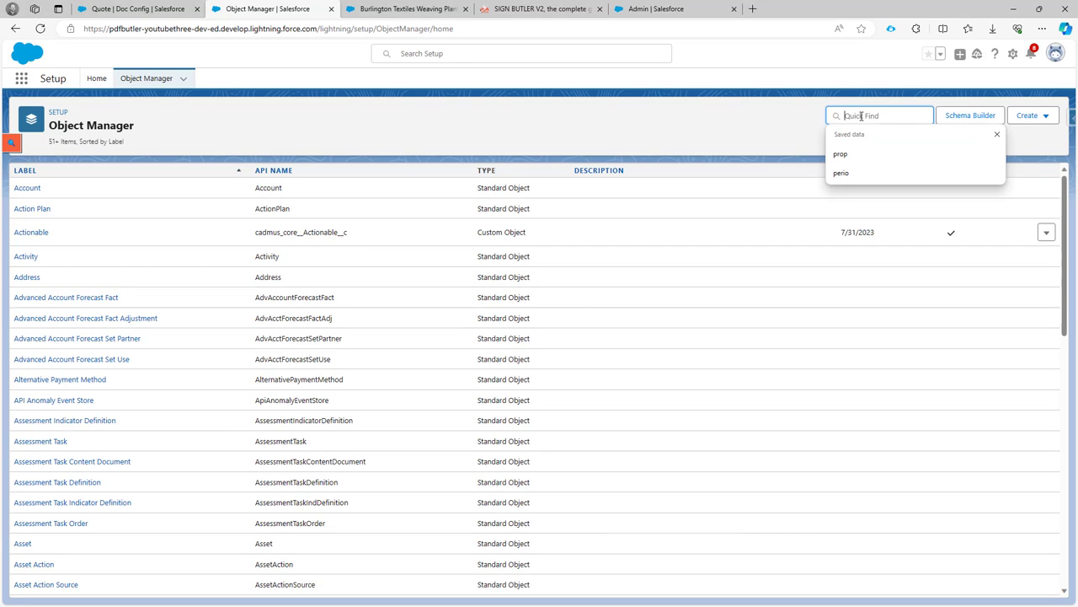
{"action": "type", "text": "Sign"}
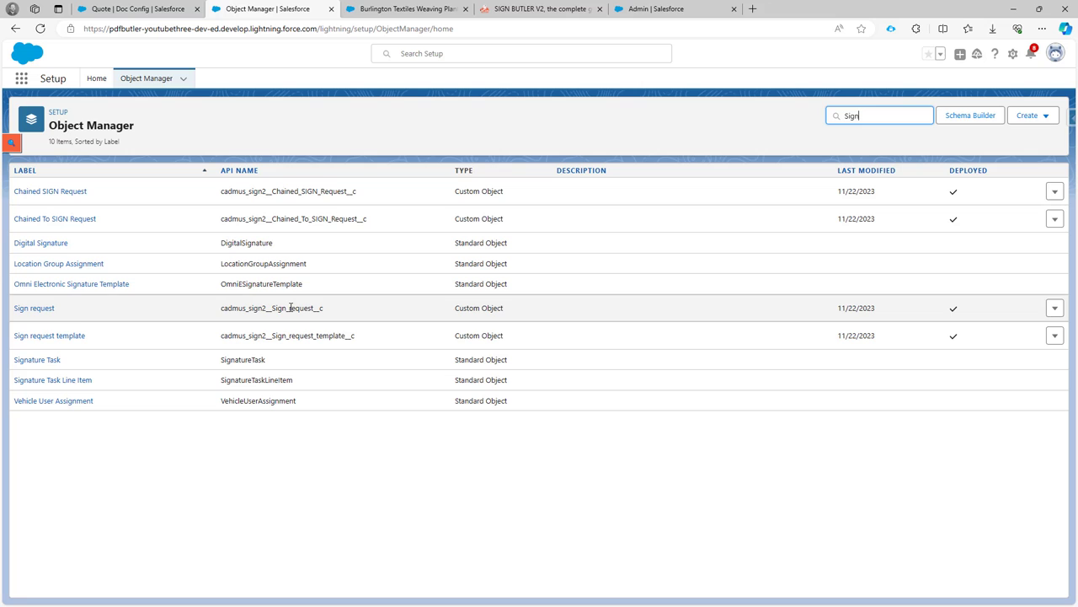
{"action": "left_click", "coordinate": [38, 309]}
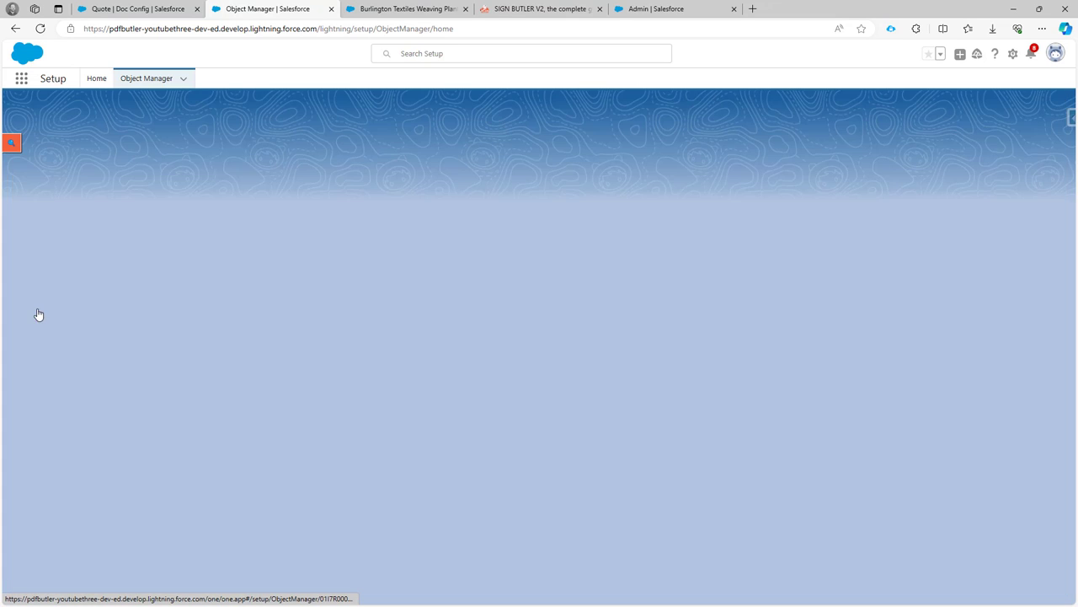
{"action": "left_click", "coordinate": [55, 192]}
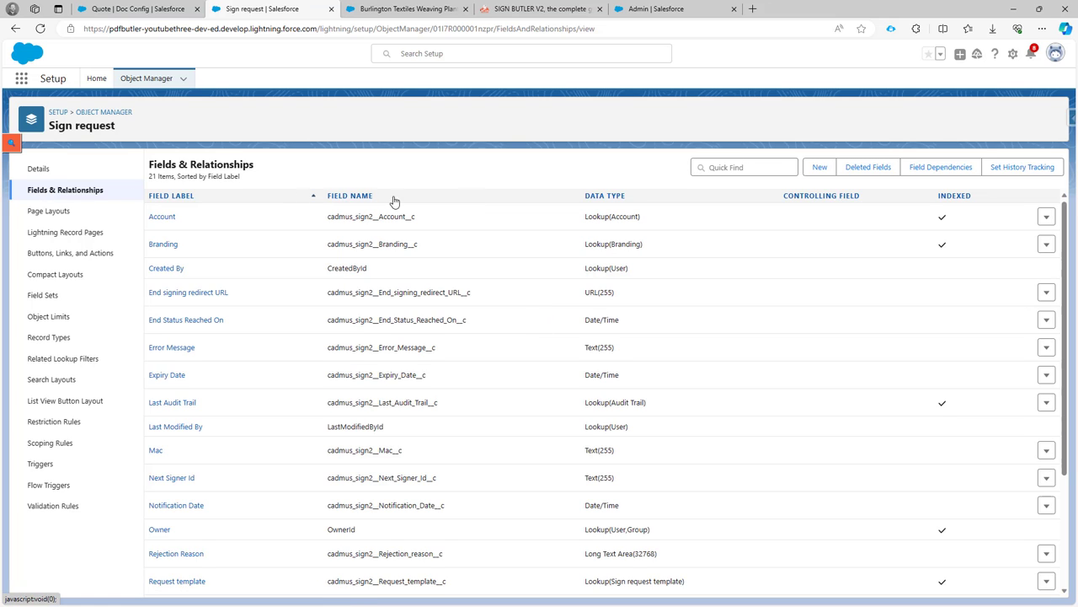
Start a new Lookup Relationship field on the Sign request object and relate it to Opportunity
{"action": "left_click", "coordinate": [818, 167]}
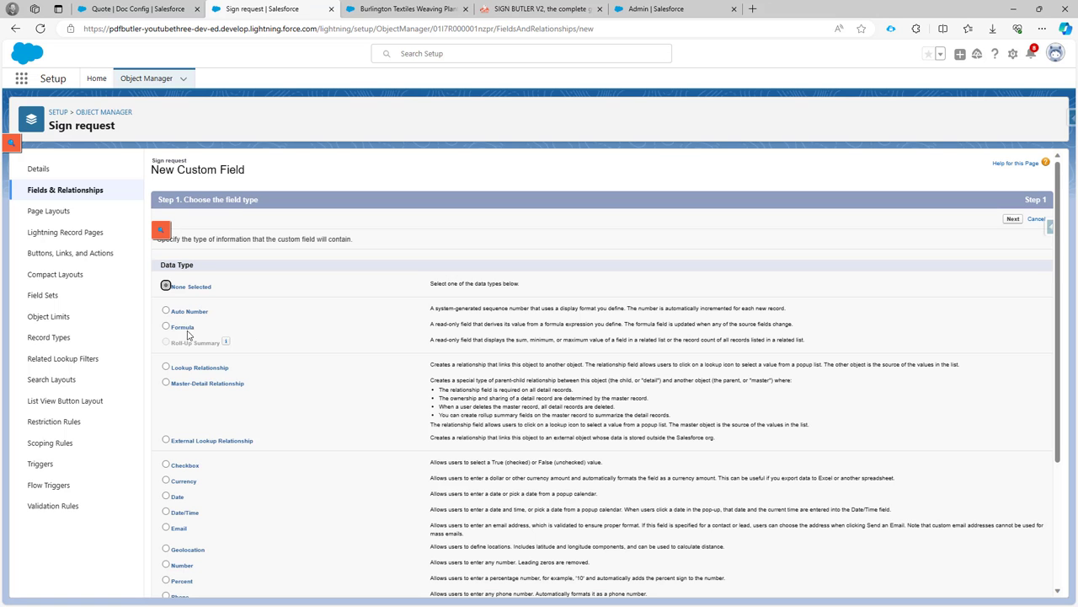
{"action": "left_click", "coordinate": [187, 371]}
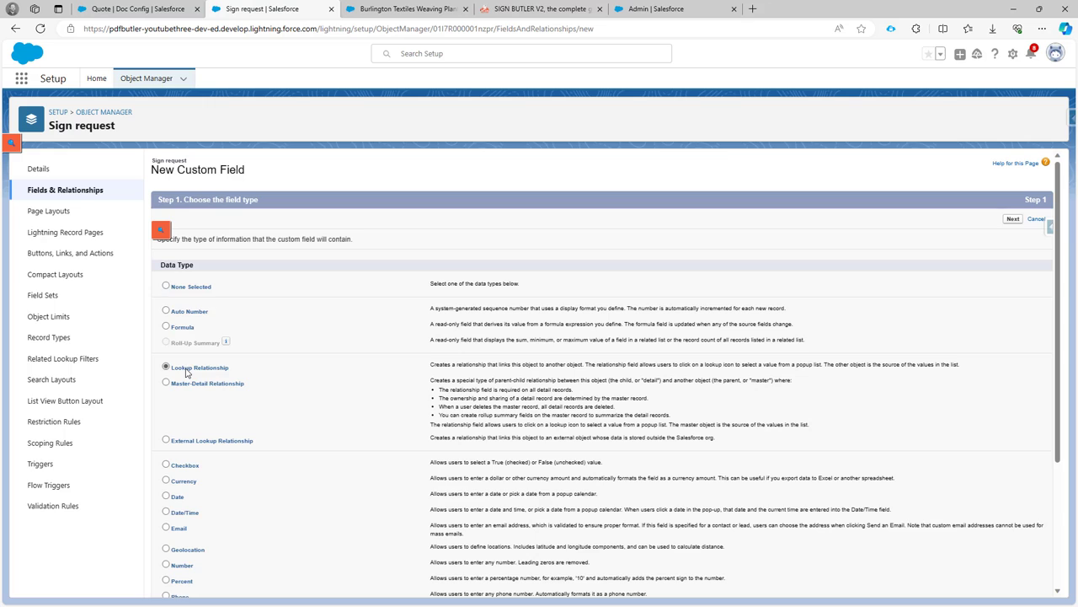
{"action": "left_click", "coordinate": [1012, 220]}
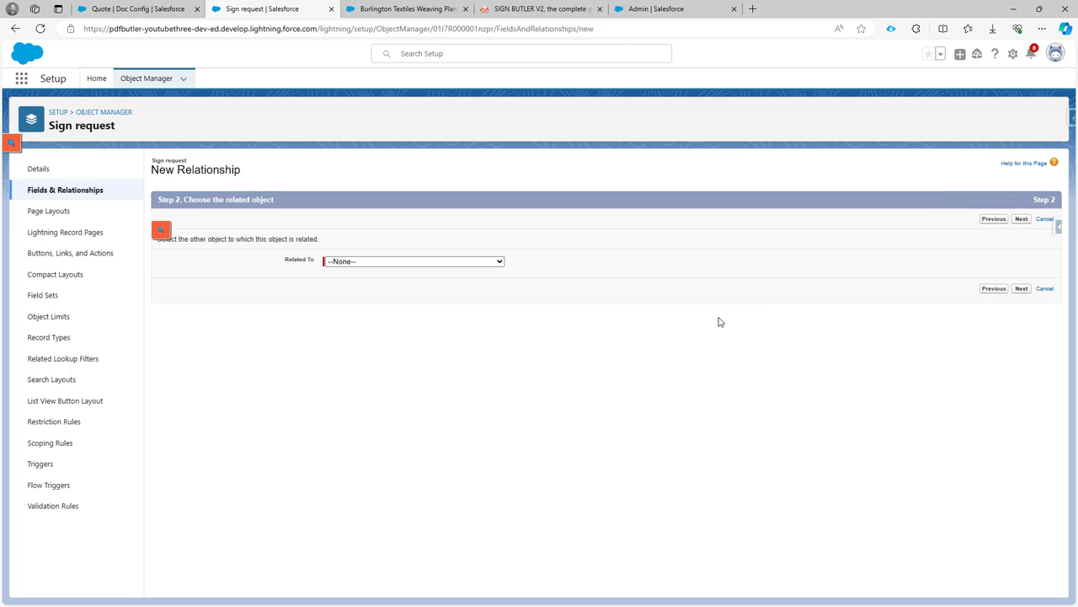
{"action": "left_click", "coordinate": [391, 10]}
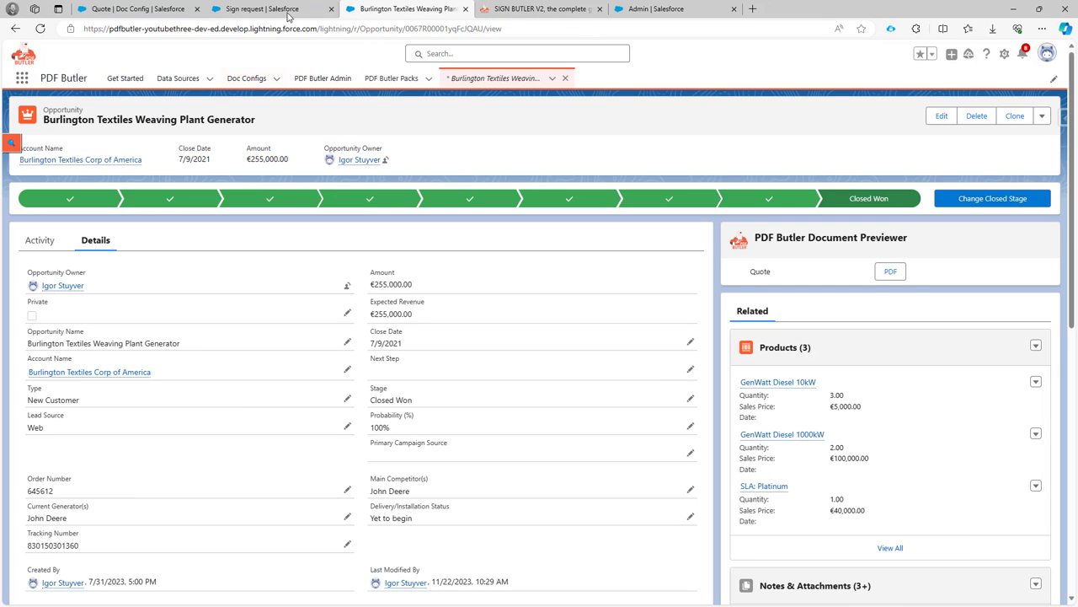
{"action": "left_click", "coordinate": [261, 10]}
{"action": "left_click", "coordinate": [415, 260]}
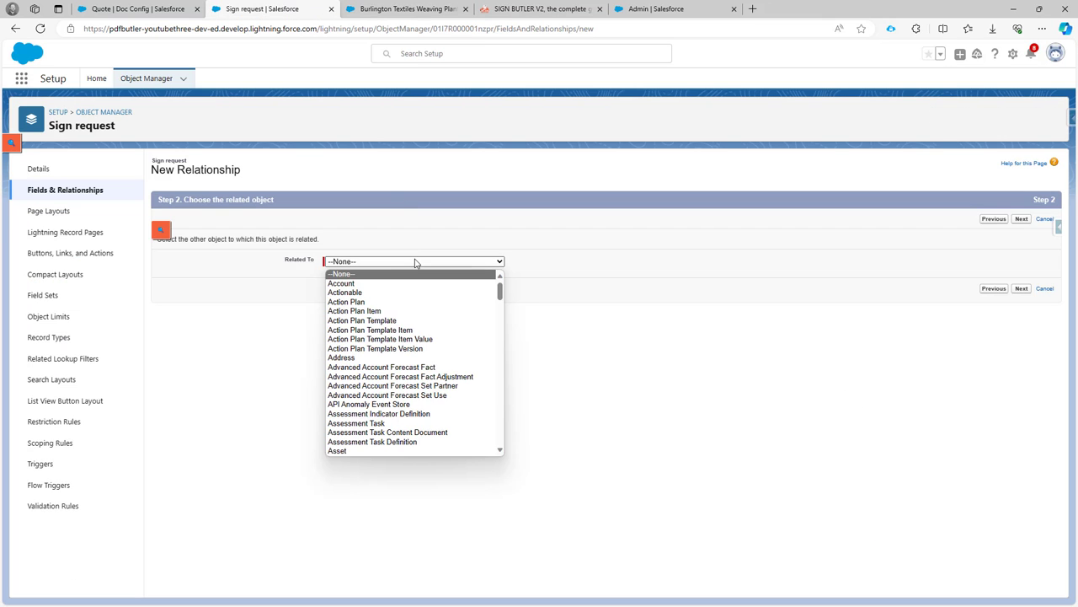
{"action": "key", "text": "o"}
{"action": "scroll", "coordinate": [425, 348], "scroll_direction": "down", "scroll_amount": 5}
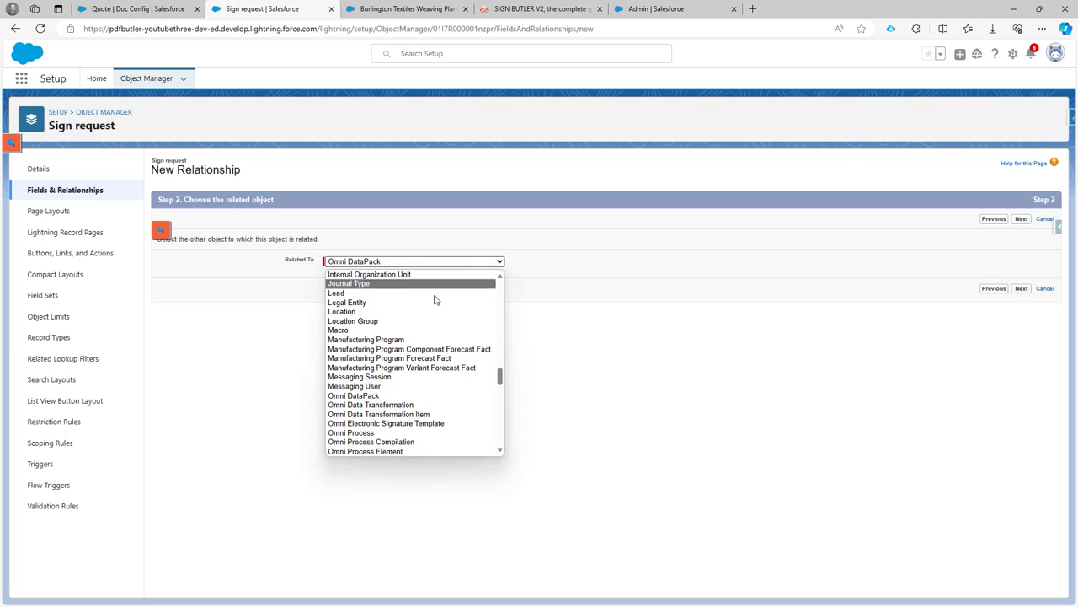
{"action": "left_click", "coordinate": [425, 377]}
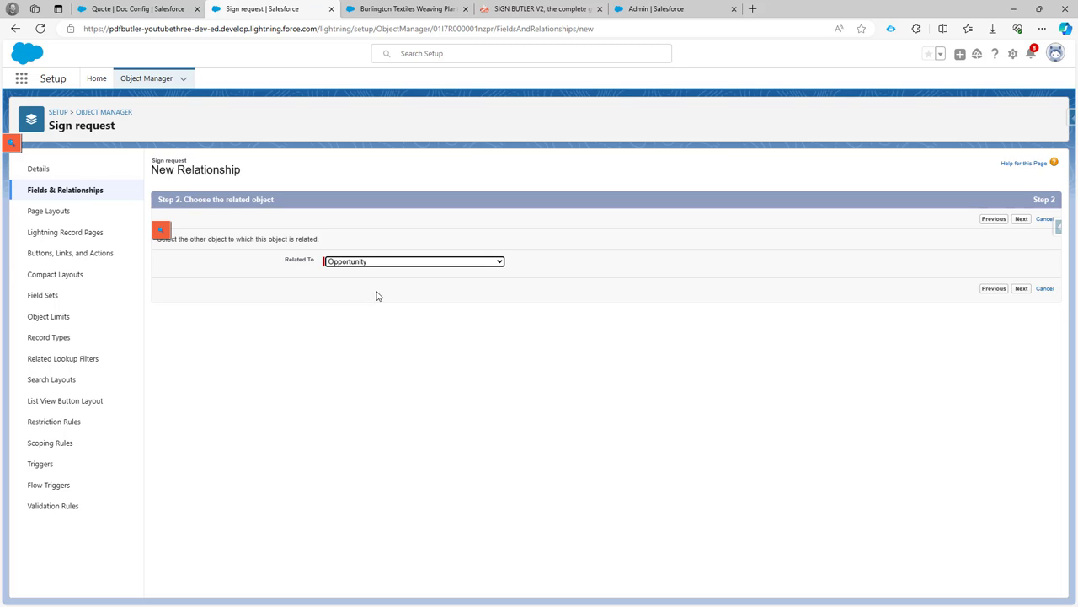
{"action": "left_click", "coordinate": [1021, 289]}
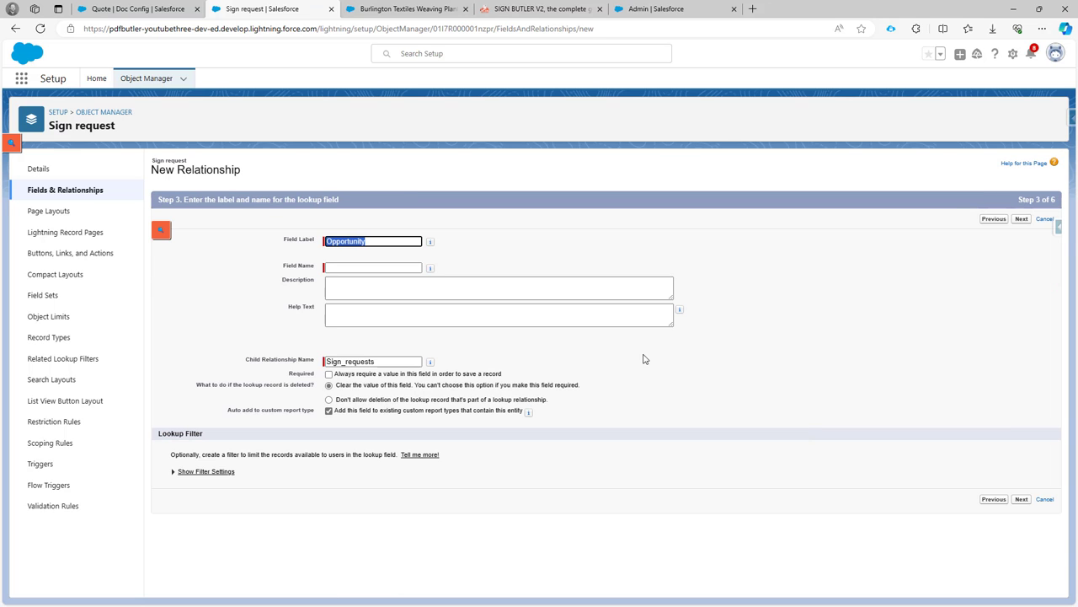
Use Opportunity as the lookup's field name, make the field visible for all profiles, and continue to the page layout selection
{"action": "left_click", "coordinate": [343, 267]}
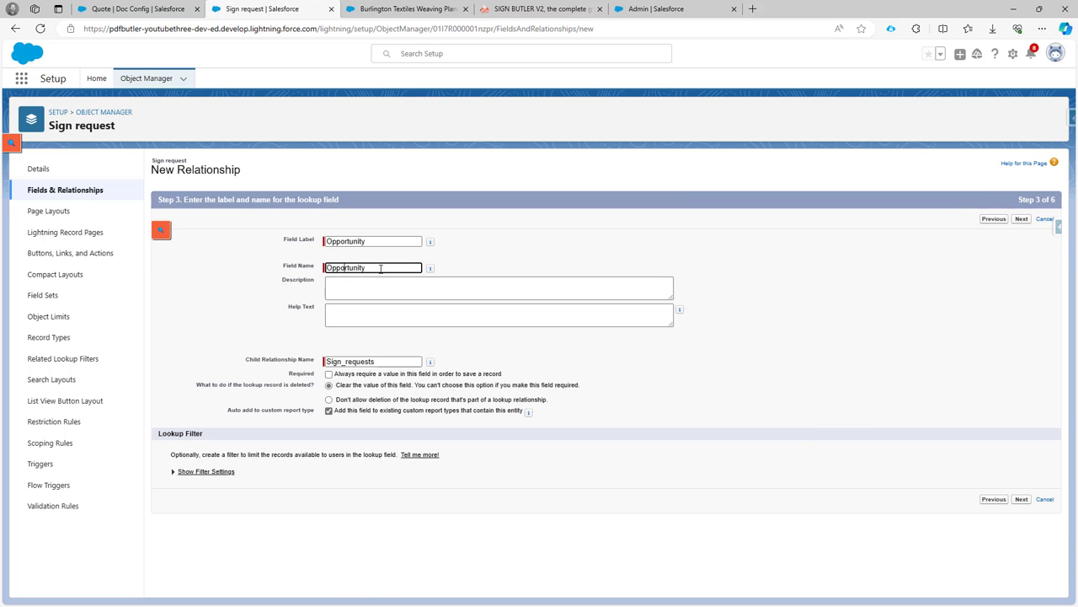
{"action": "left_click", "coordinate": [1022, 501]}
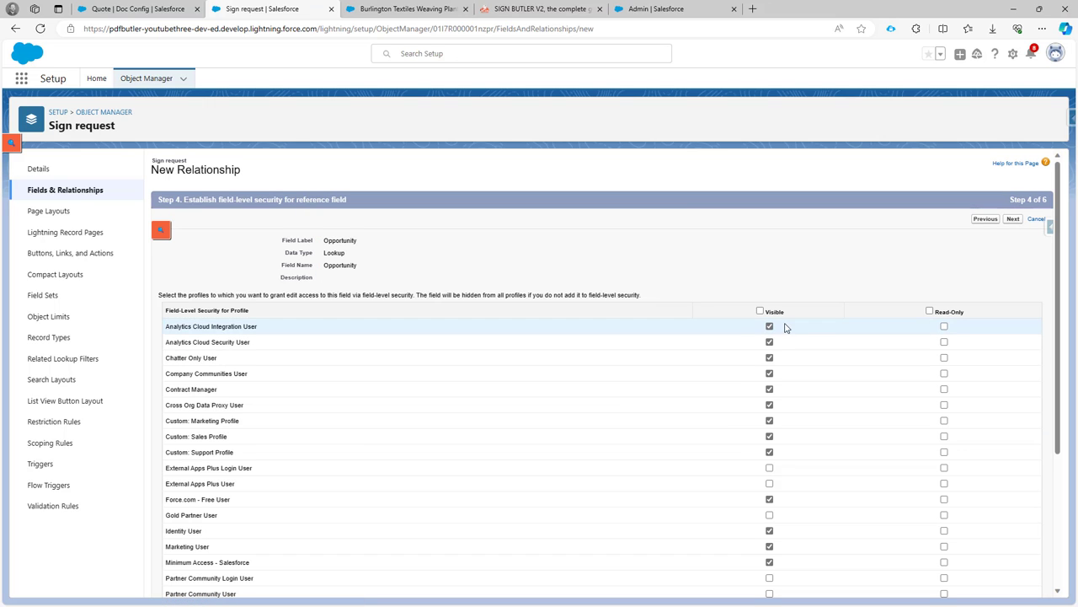
{"action": "left_click", "coordinate": [760, 312]}
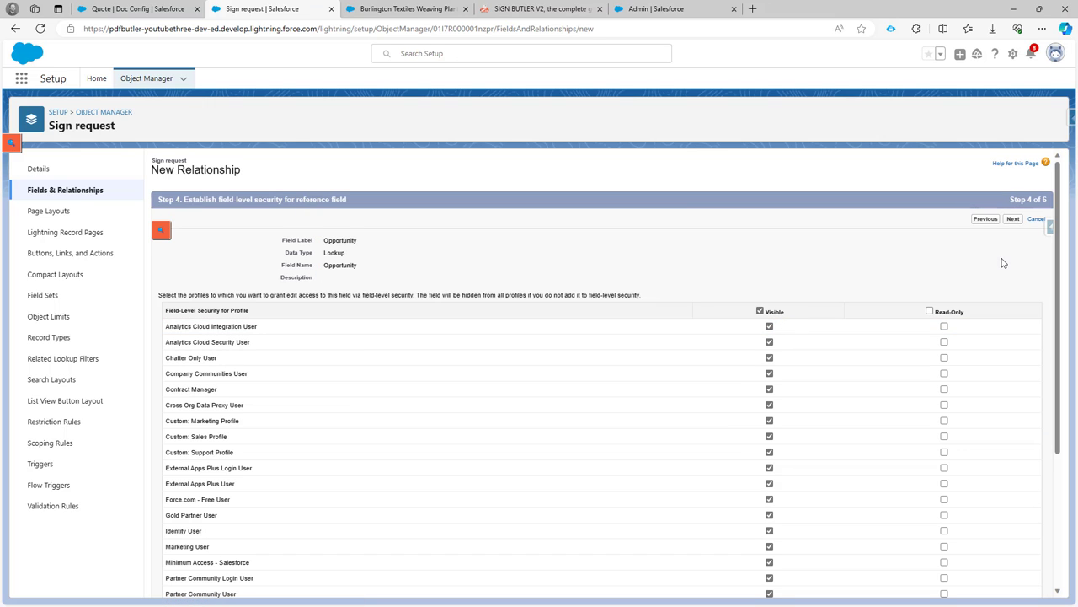
{"action": "left_click", "coordinate": [1014, 222]}
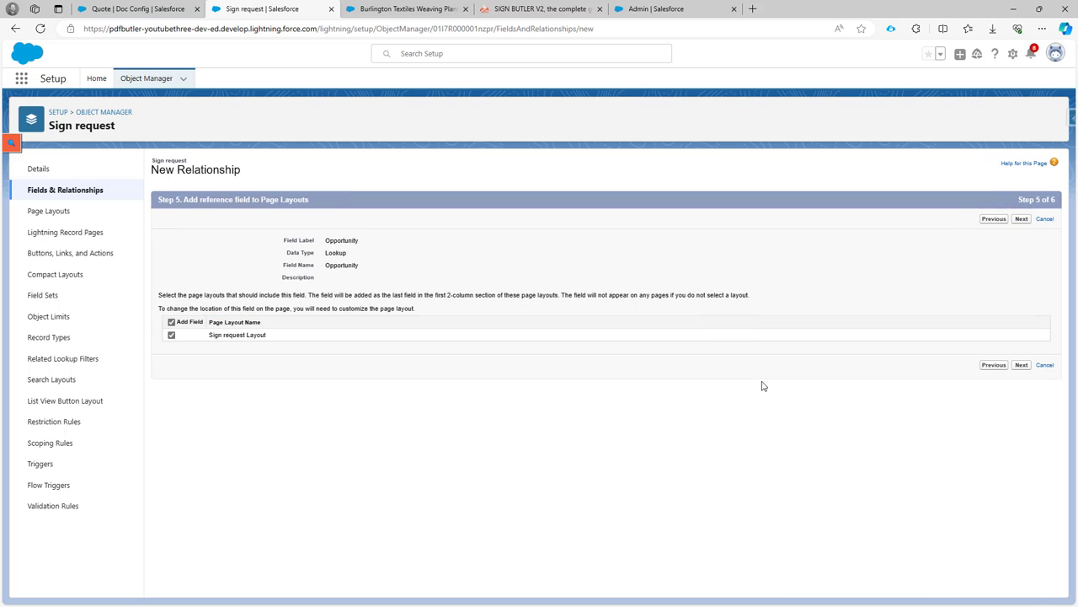
Leave the Opportunity field off the Sign request Layout and continue to the custom related lists
{"action": "left_click", "coordinate": [173, 335]}
{"action": "left_click", "coordinate": [171, 322]}
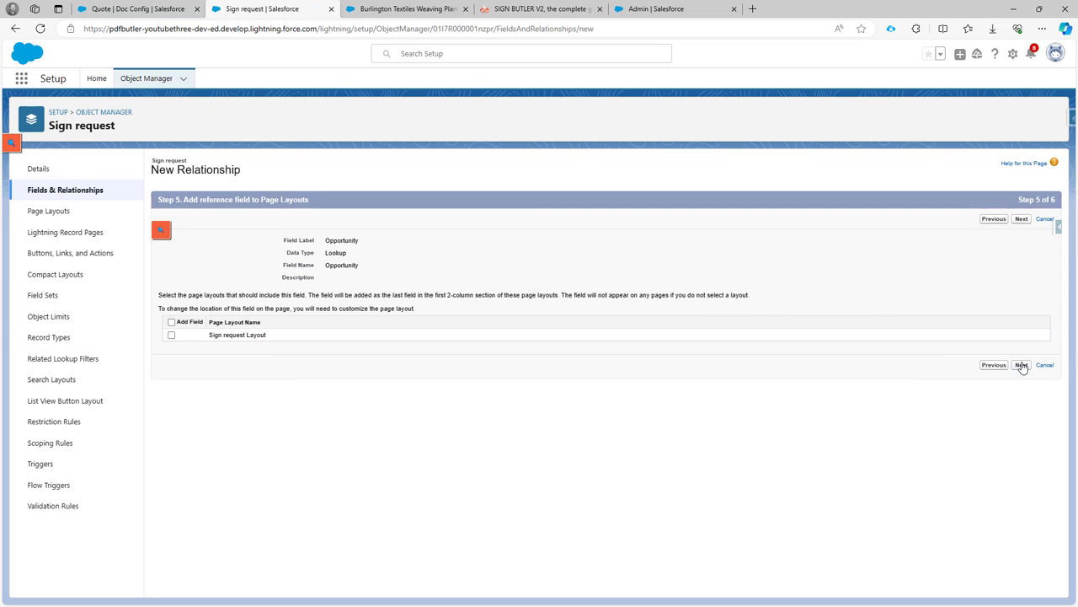
{"action": "left_click", "coordinate": [165, 419]}
Exclude the Sign requests related list from all Opportunity page layouts and users' existing personal customizations, and save the lookup field
{"action": "left_click", "coordinate": [171, 363]}
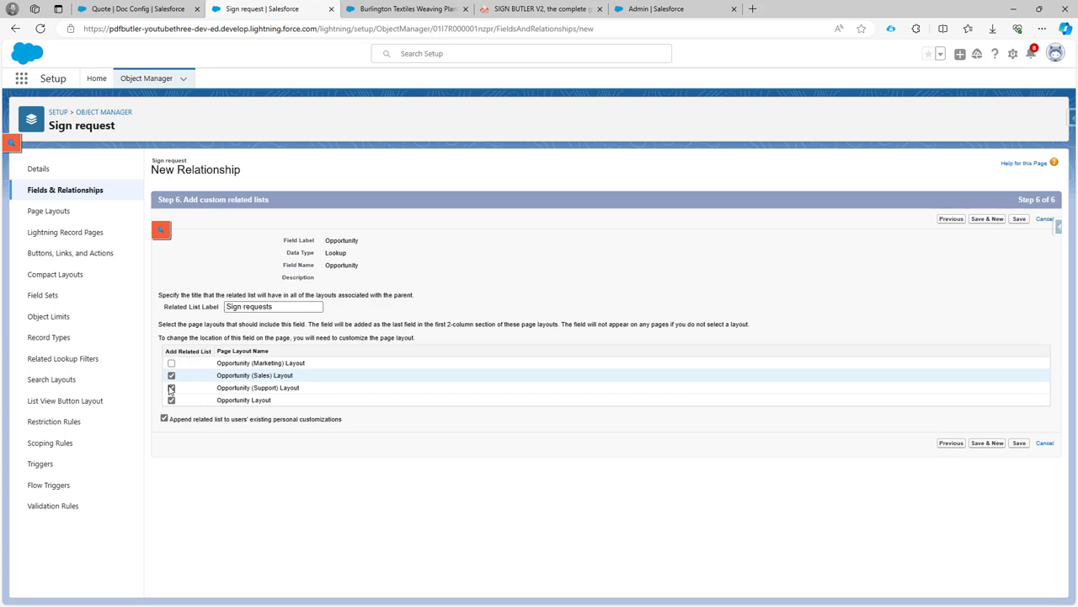
{"action": "left_click", "coordinate": [171, 375]}
{"action": "left_click", "coordinate": [171, 387]}
{"action": "left_click", "coordinate": [171, 400]}
{"action": "left_click", "coordinate": [164, 419]}
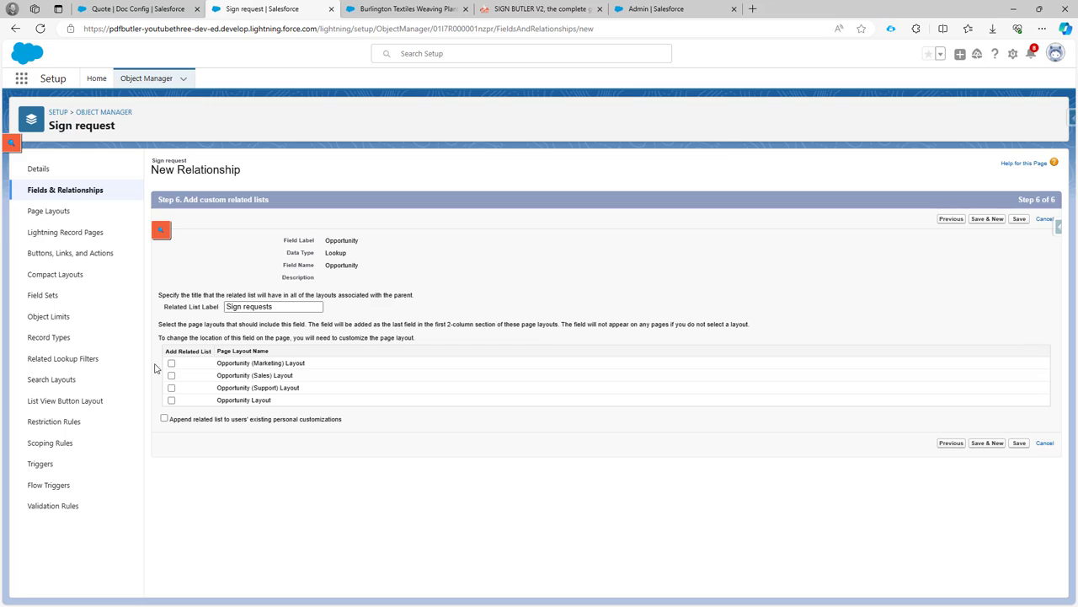
{"action": "left_click", "coordinate": [171, 375]}
{"action": "left_click", "coordinate": [171, 388]}
{"action": "left_click", "coordinate": [171, 400]}
{"action": "left_click", "coordinate": [165, 418]}
{"action": "left_click", "coordinate": [1018, 442]}
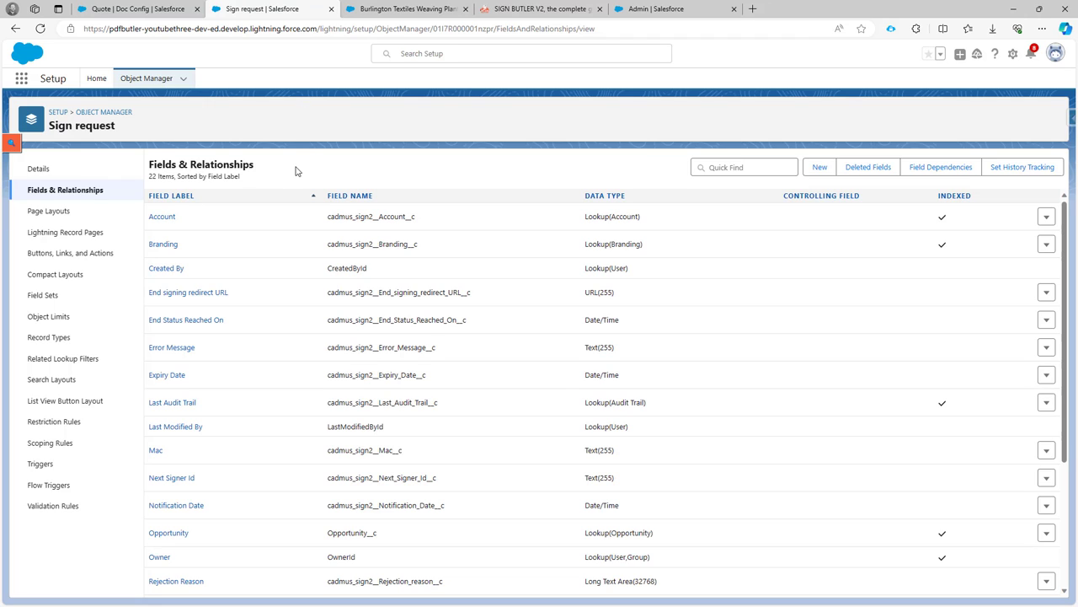
Review the contact roles on the Burlington Textiles Weaving Plant Generator opportunity, and create a SOQL data source named Primary Signer
{"action": "left_click", "coordinate": [408, 10]}
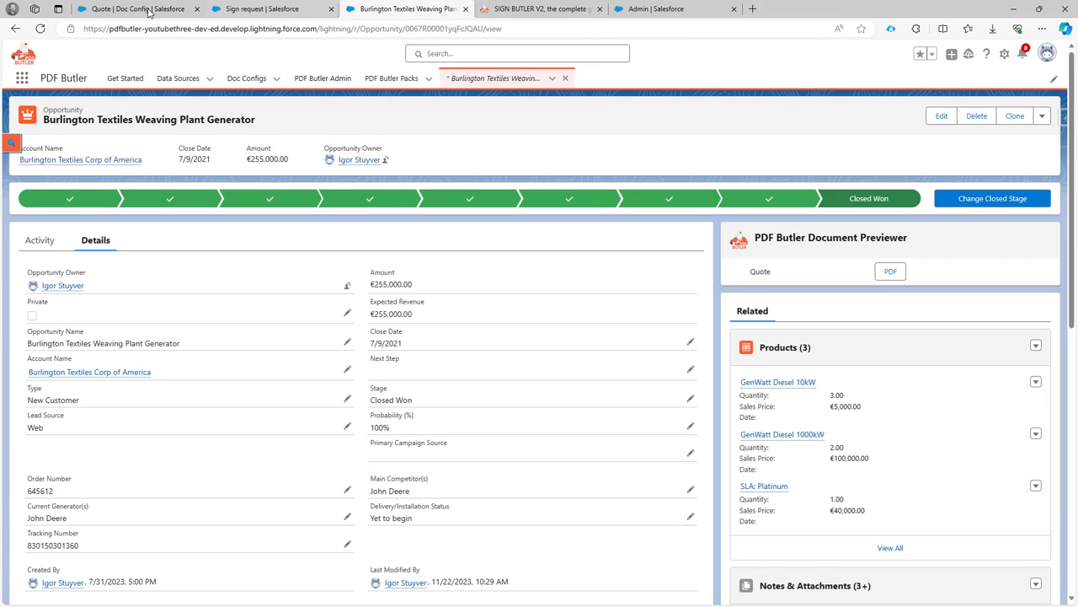
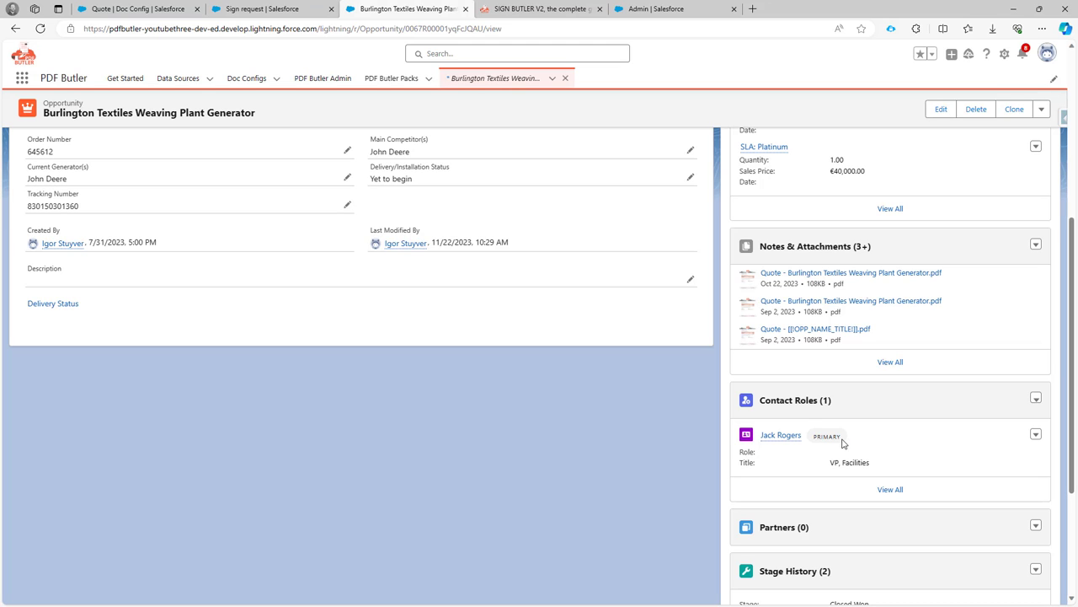
{"action": "left_click", "coordinate": [107, 12]}
{"action": "left_click", "coordinate": [202, 80]}
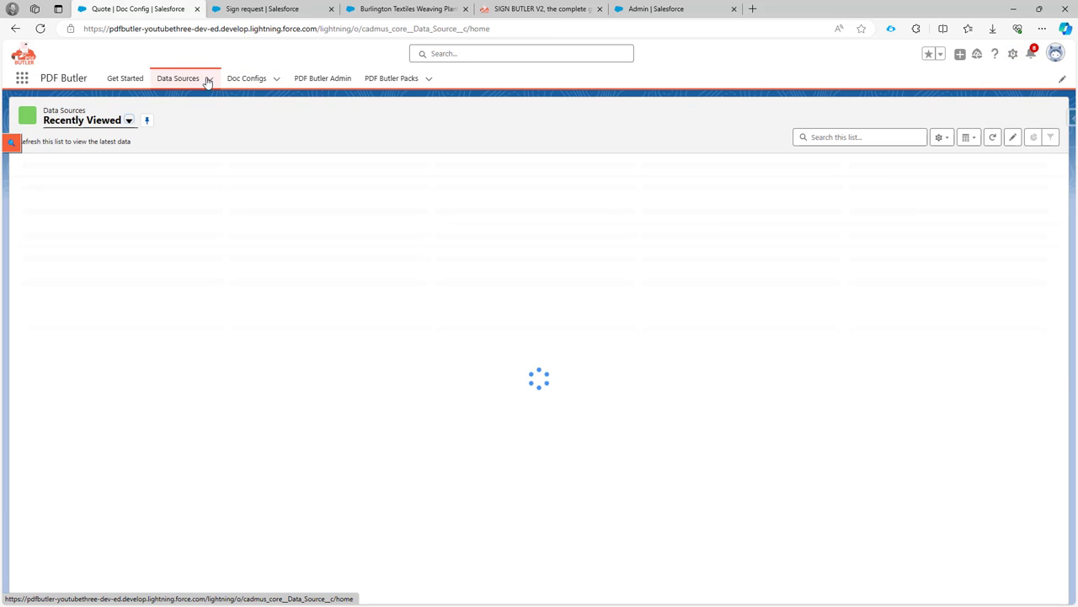
{"action": "left_click", "coordinate": [209, 79]}
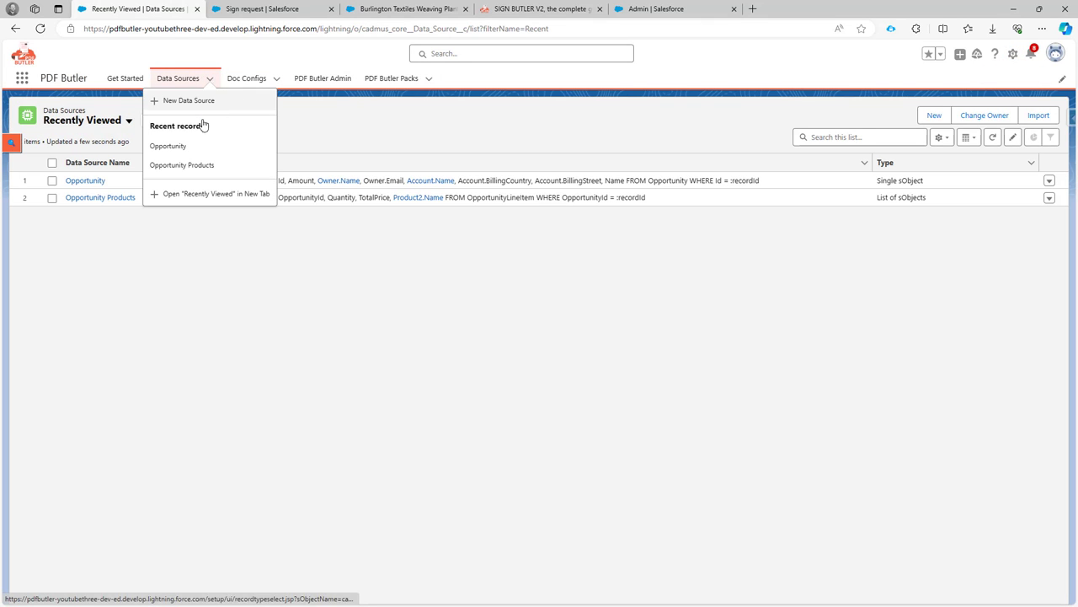
{"action": "left_click", "coordinate": [181, 102]}
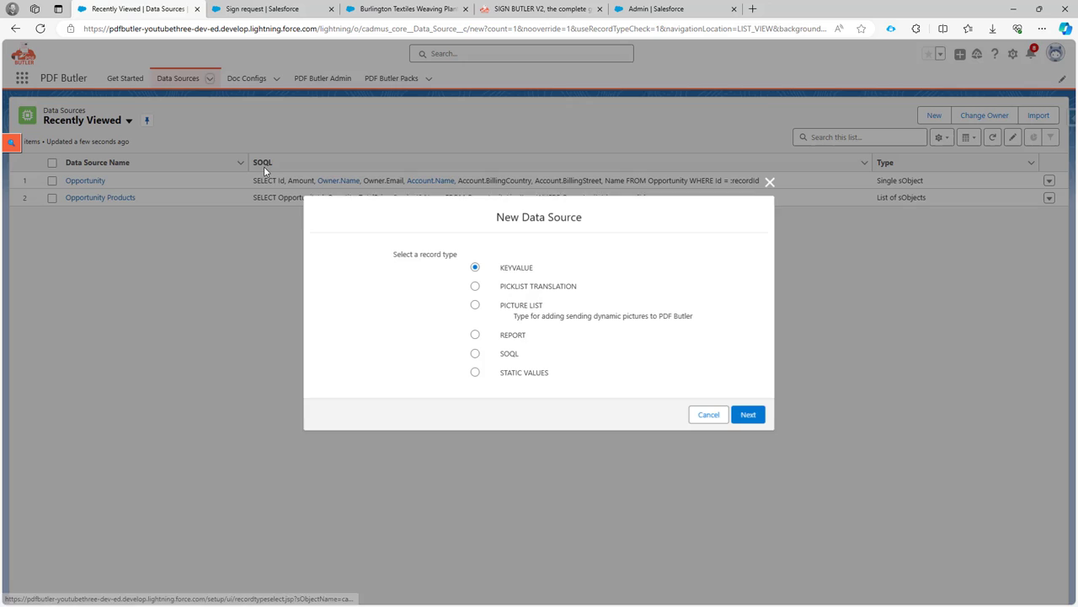
{"action": "left_click", "coordinate": [511, 354]}
{"action": "left_click", "coordinate": [752, 414]}
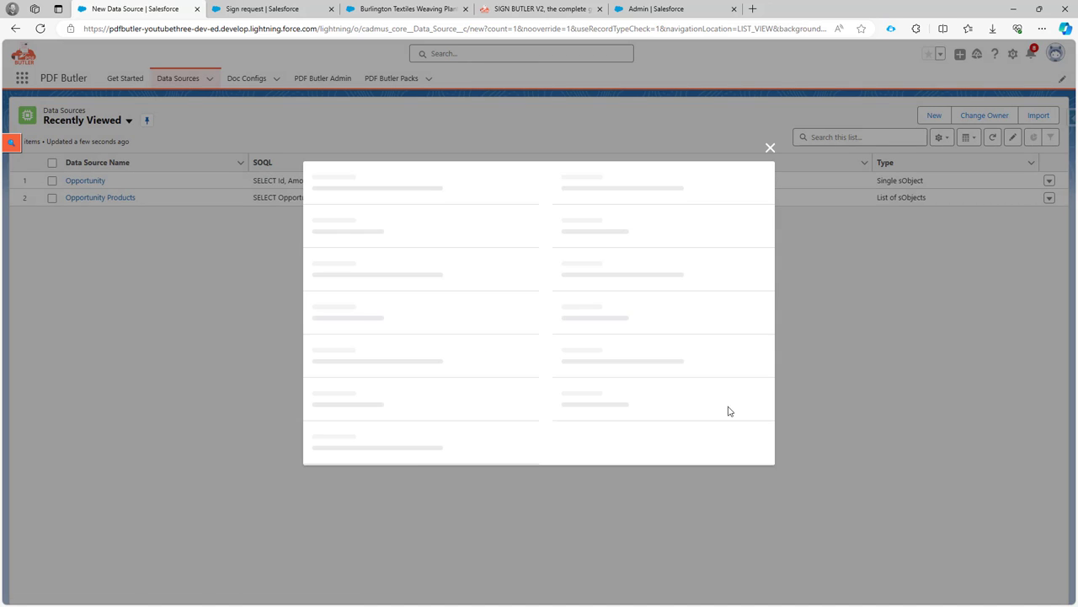
{"action": "left_click", "coordinate": [361, 180]}
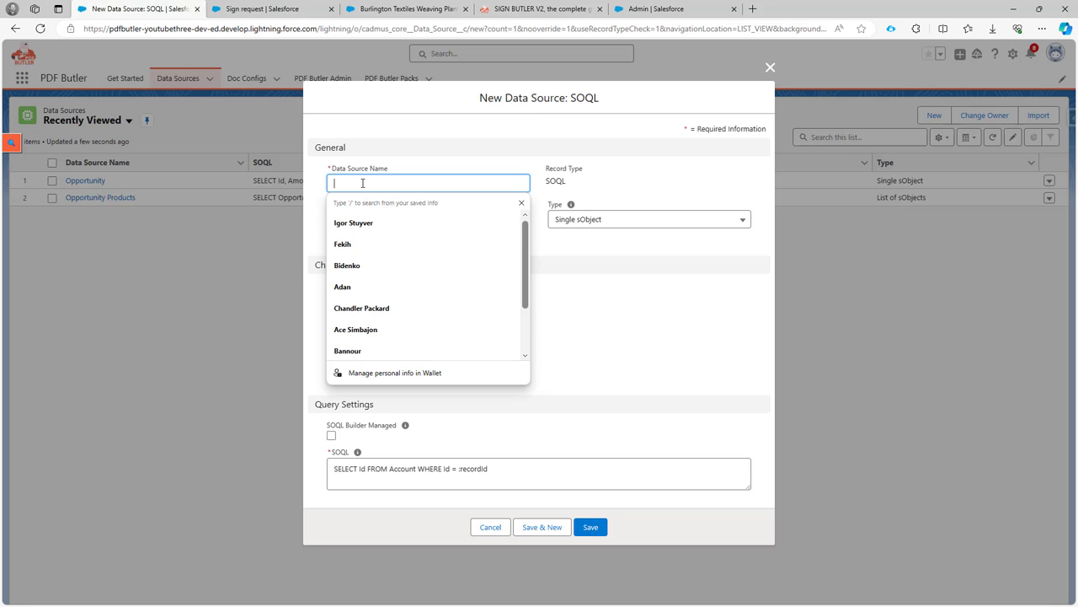
{"action": "type", "text": "Primary Signer"}
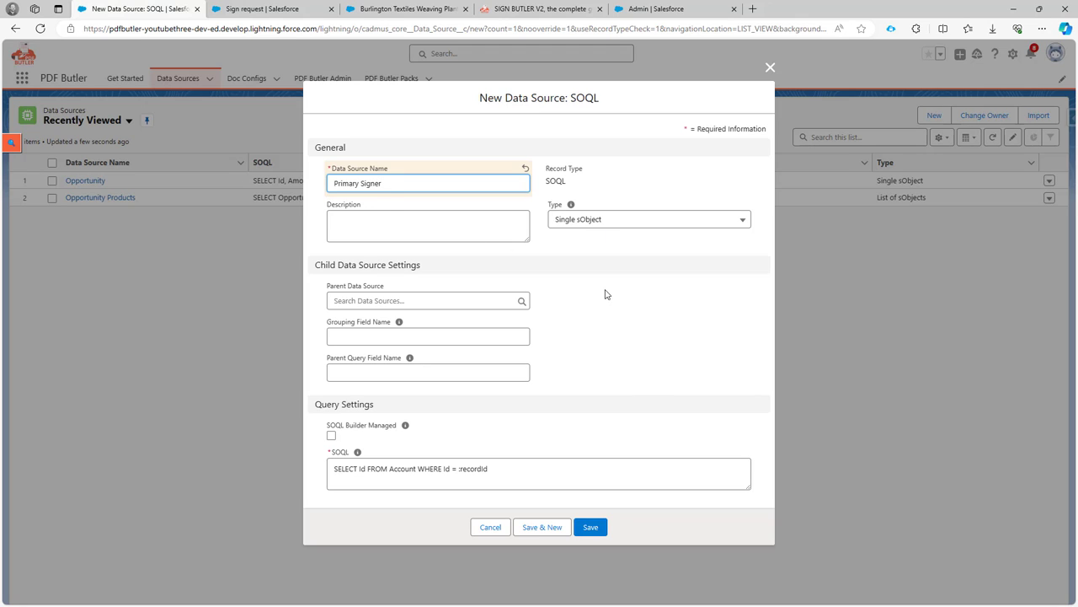
{"action": "left_click", "coordinate": [589, 527]}
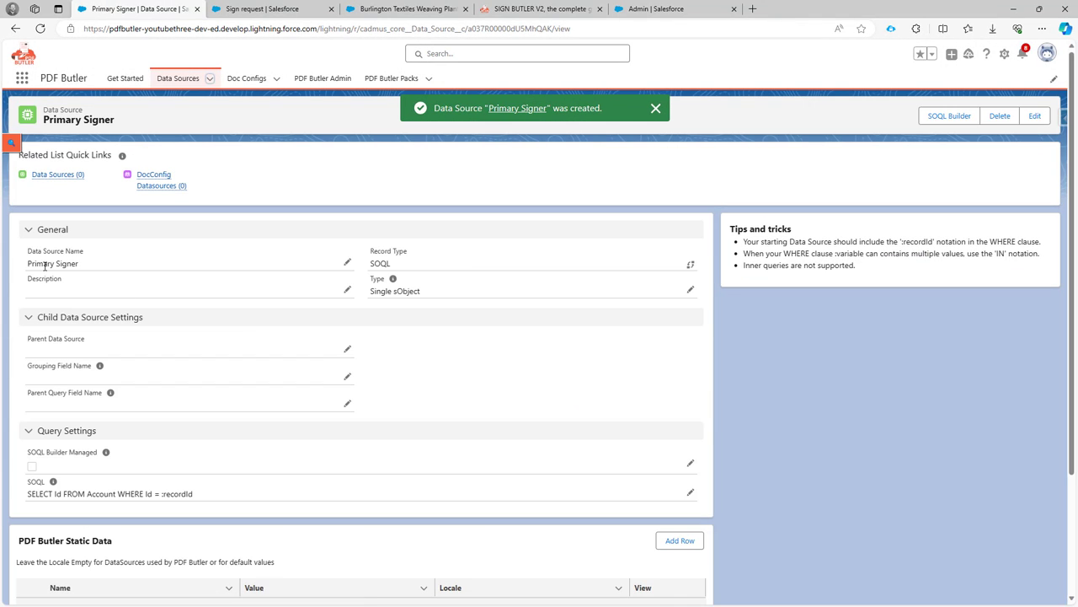
Open the SOQL Builder for the Primary Signer data source, filter objects by "contact rol", and select Opportunity Contact Role
{"action": "left_click", "coordinate": [936, 115]}
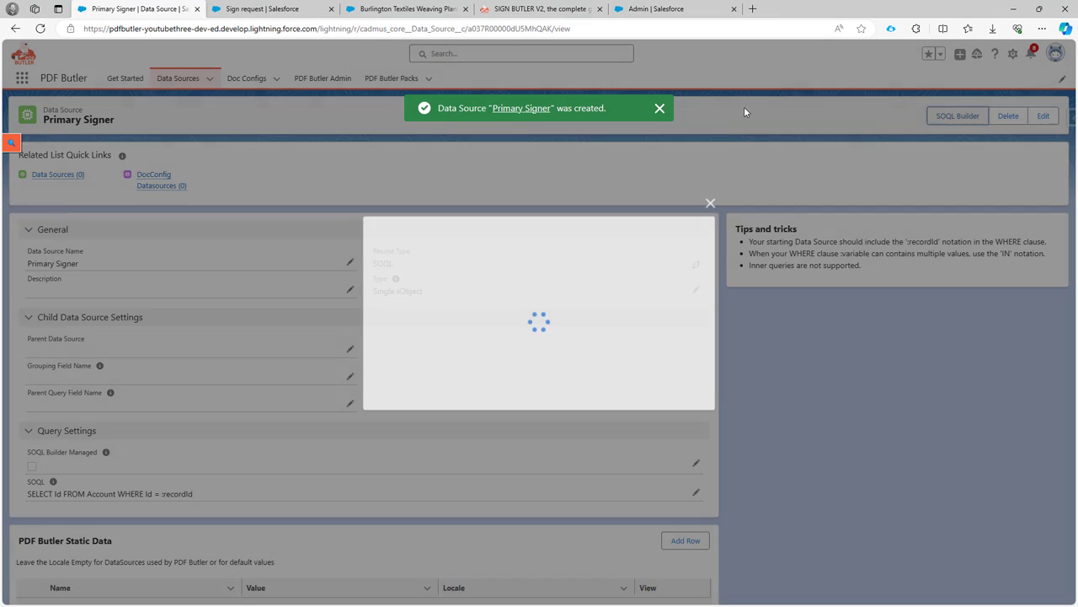
{"action": "left_click", "coordinate": [663, 113]}
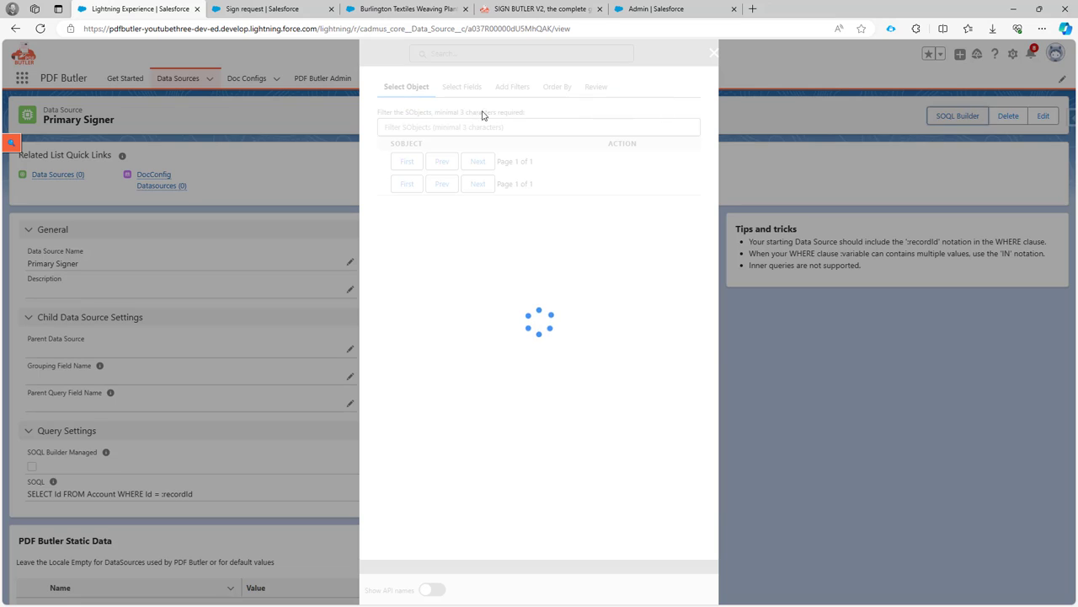
{"action": "left_click", "coordinate": [463, 127]}
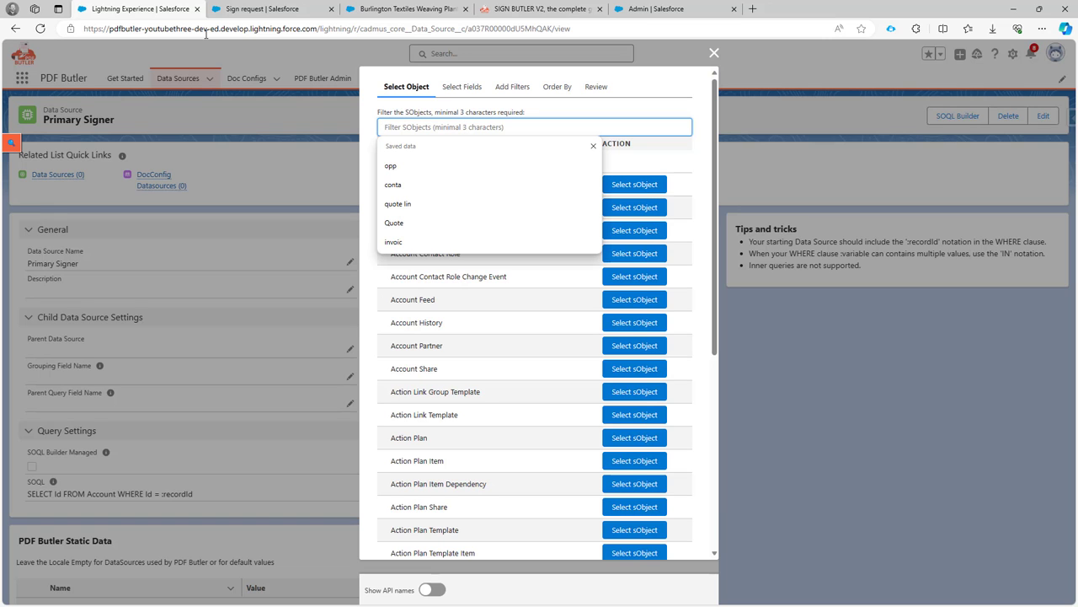
{"action": "left_click", "coordinate": [432, 12]}
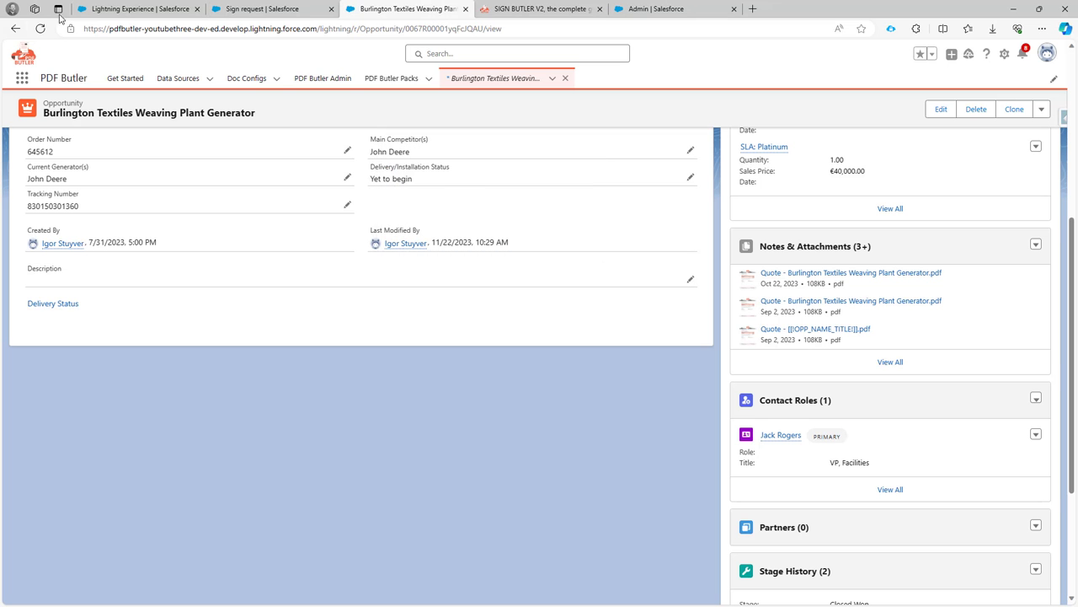
{"action": "left_click", "coordinate": [94, 10]}
{"action": "type", "text": "contact"}
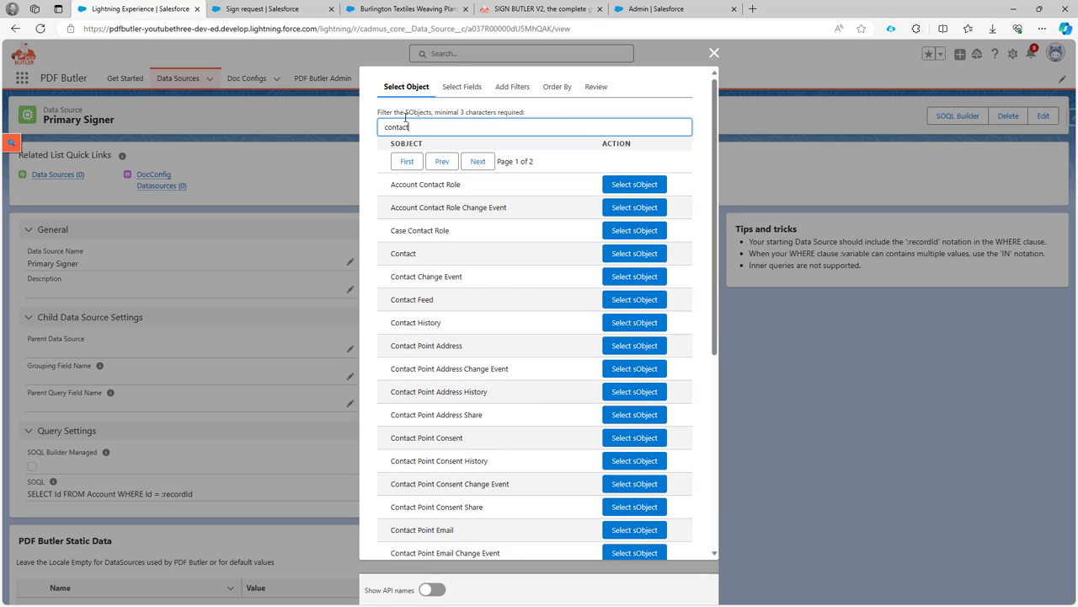
{"action": "type", "text": " rol"}
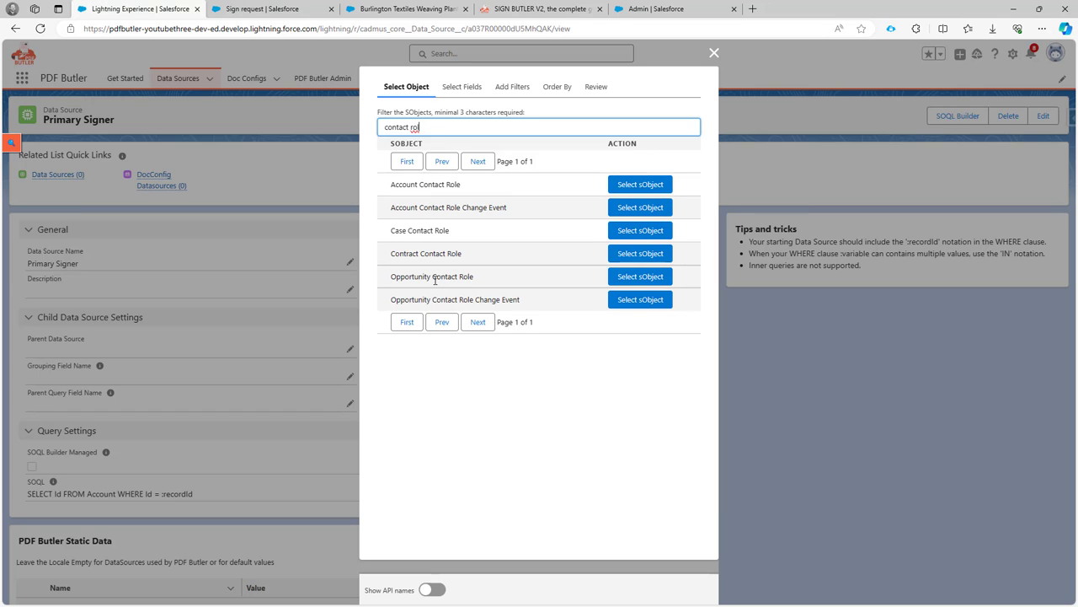
{"action": "left_click", "coordinate": [614, 279]}
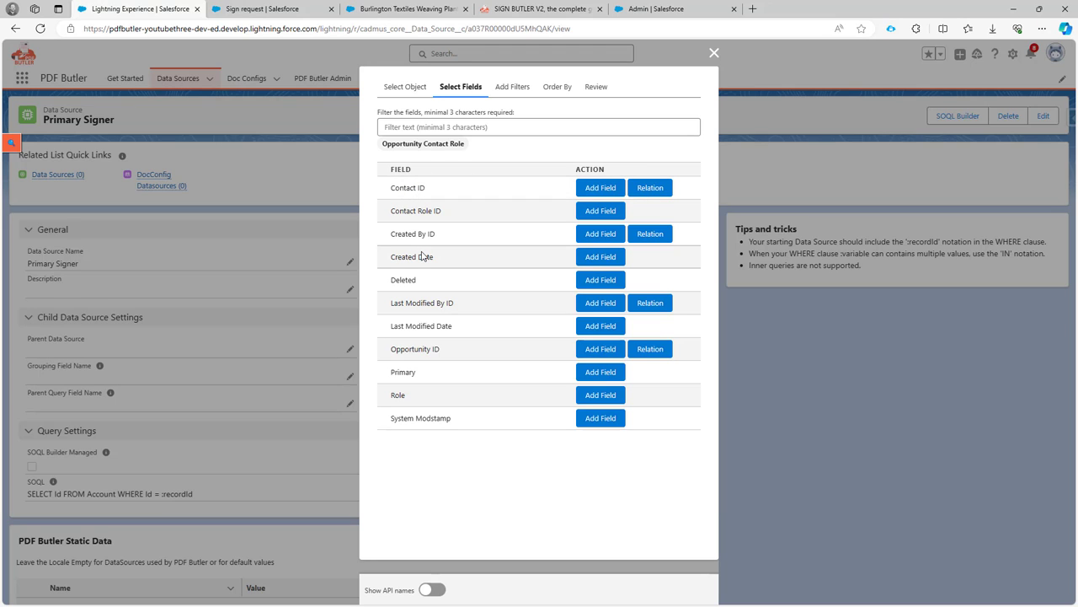
Add the Primary, Opportunity ID and Contact ID fields of Opportunity Contact Role to the query
{"action": "left_click", "coordinate": [599, 376]}
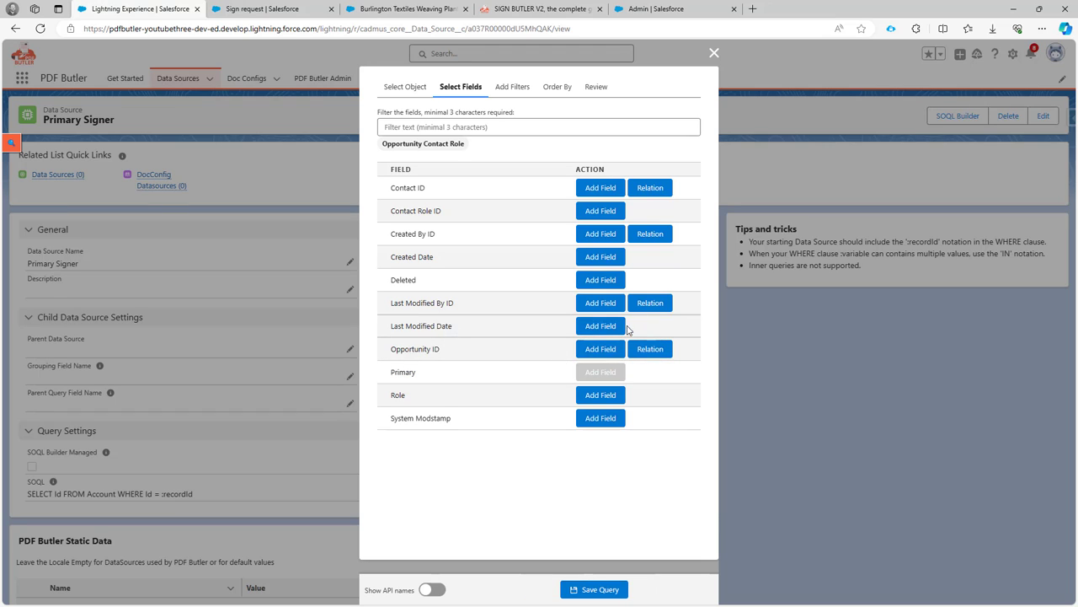
{"action": "left_click", "coordinate": [612, 350]}
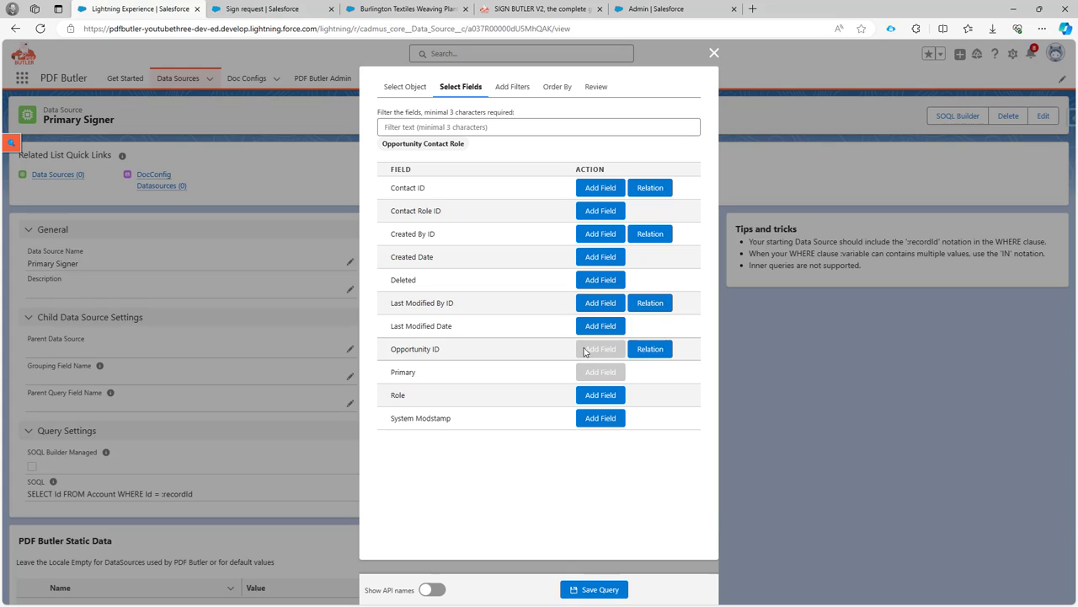
{"action": "left_click", "coordinate": [587, 188]}
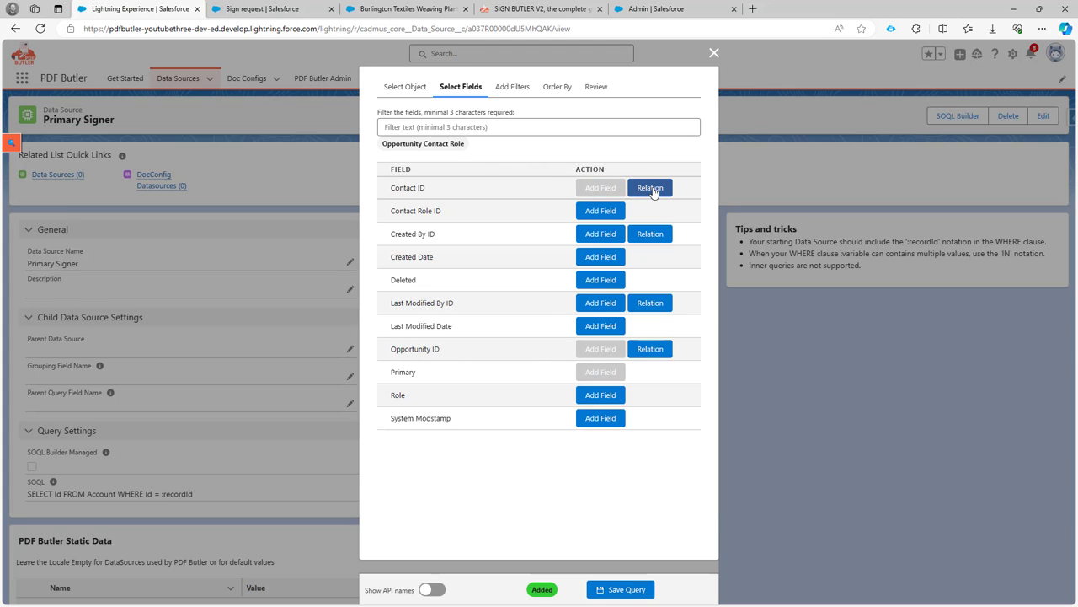
Follow the Contact ID relation and add the contact's First Name, Last Name and Email fields to the query
{"action": "left_click", "coordinate": [652, 189]}
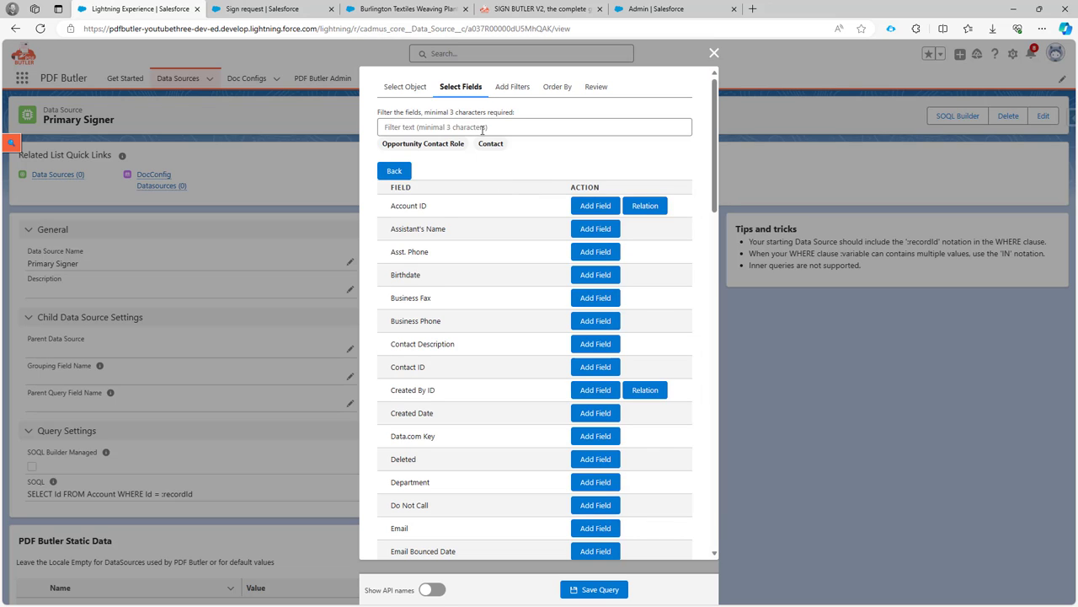
{"action": "left_click", "coordinate": [482, 128]}
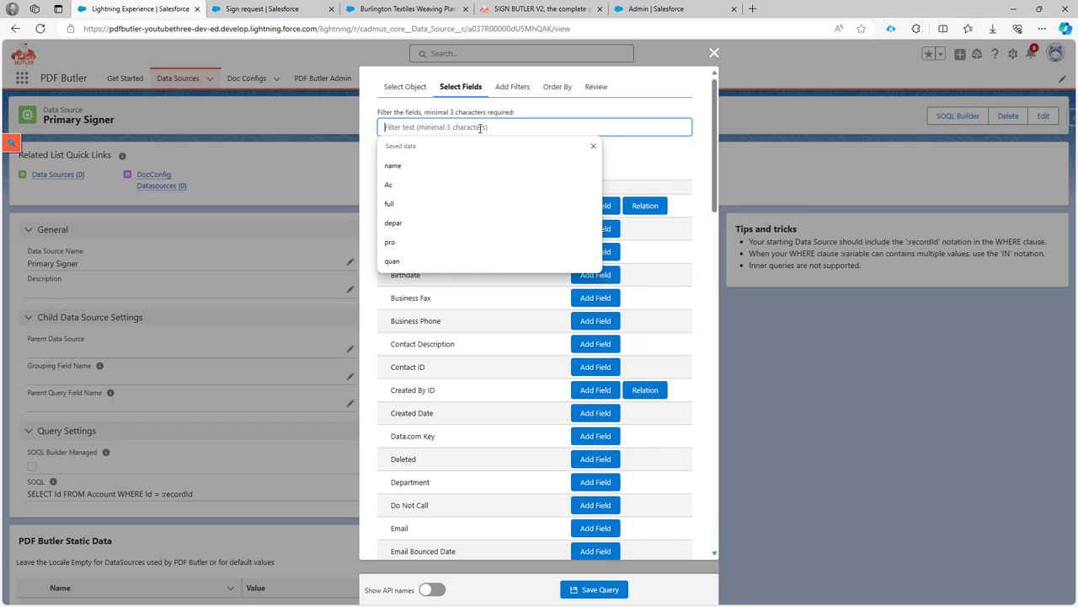
{"action": "type", "text": "fir"}
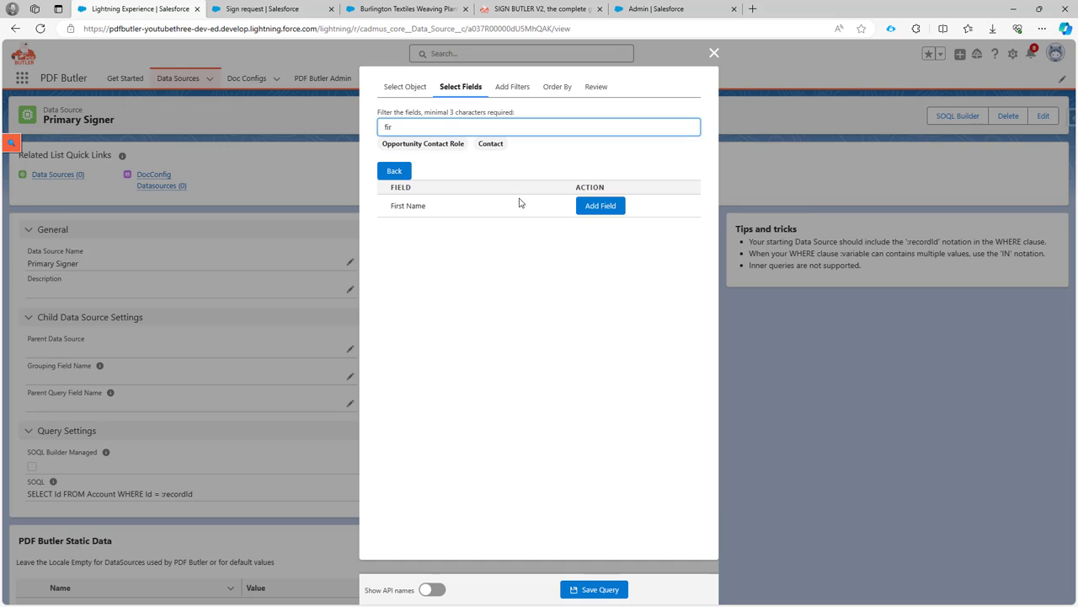
{"action": "left_click", "coordinate": [596, 207]}
{"action": "left_click", "coordinate": [441, 129]}
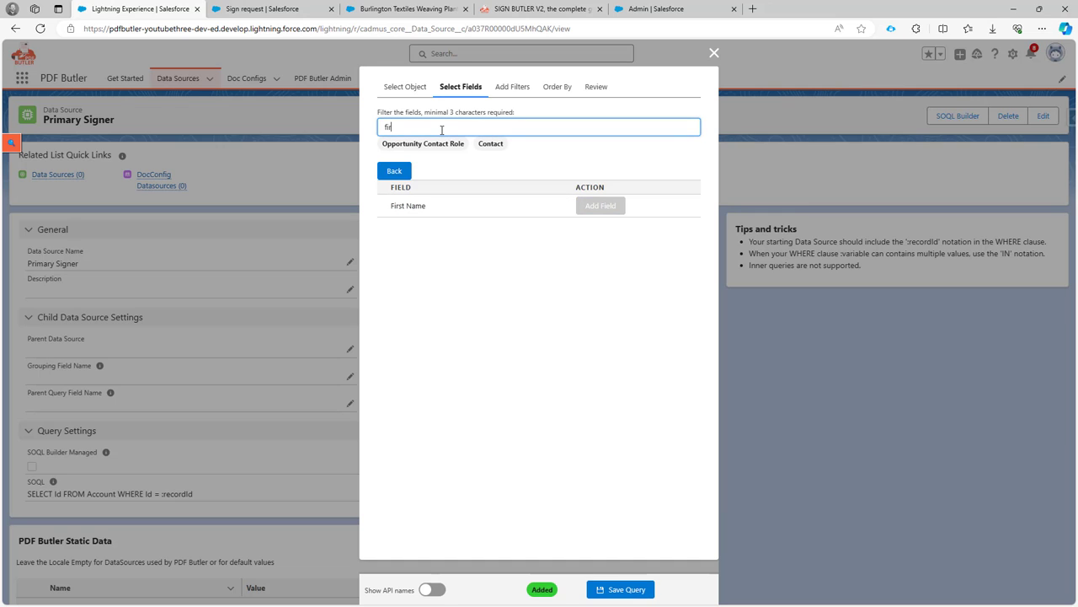
{"action": "double_click", "coordinate": [441, 129]}
{"action": "type", "text": "la"}
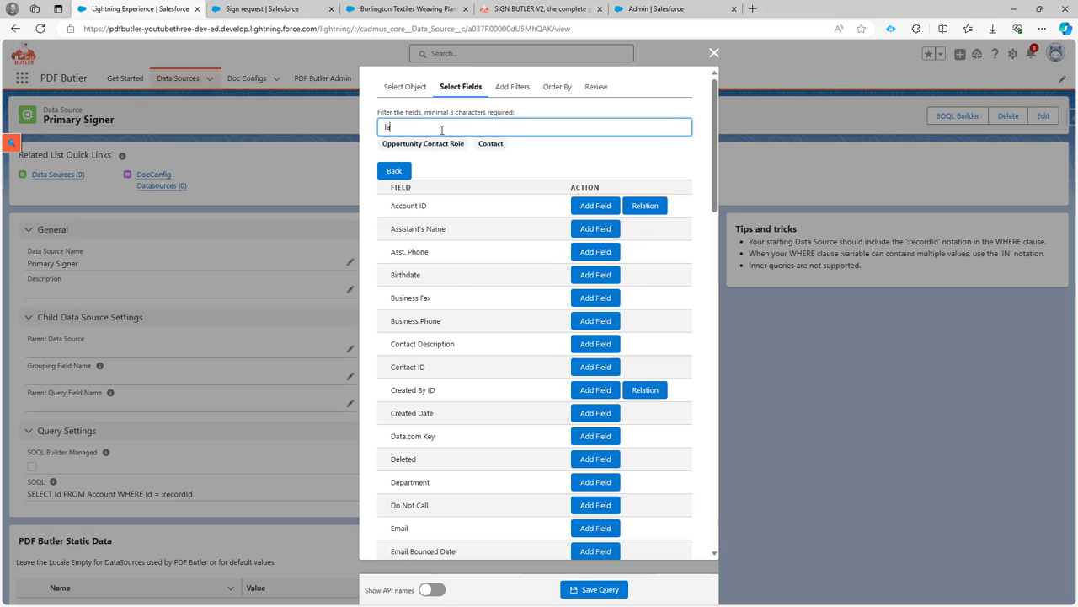
{"action": "type", "text": "st"}
{"action": "left_click", "coordinate": [598, 274]}
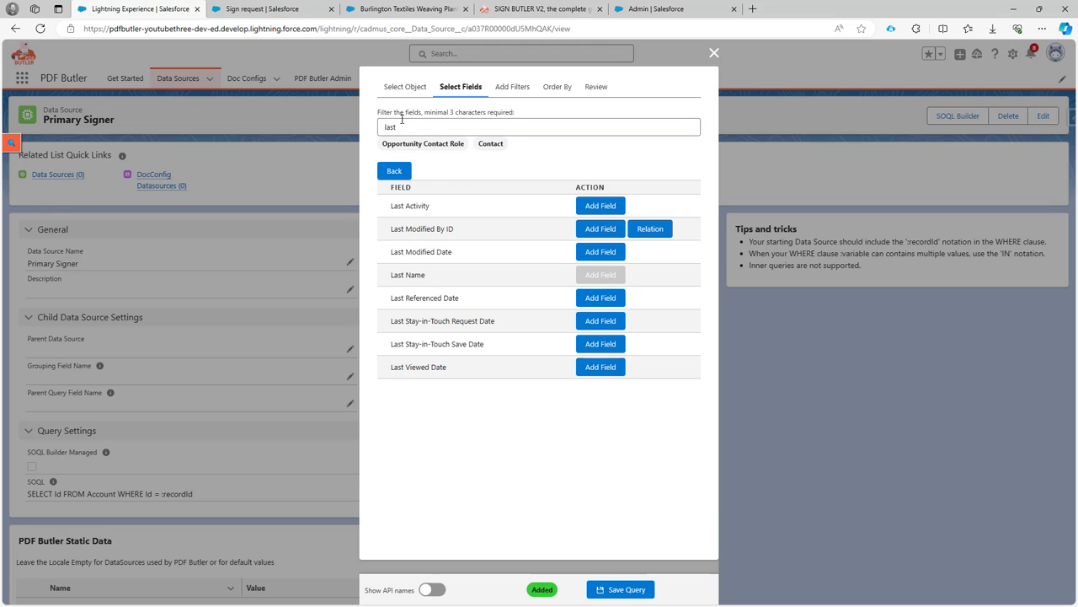
{"action": "double_click", "coordinate": [400, 125]}
{"action": "type", "text": "email"}
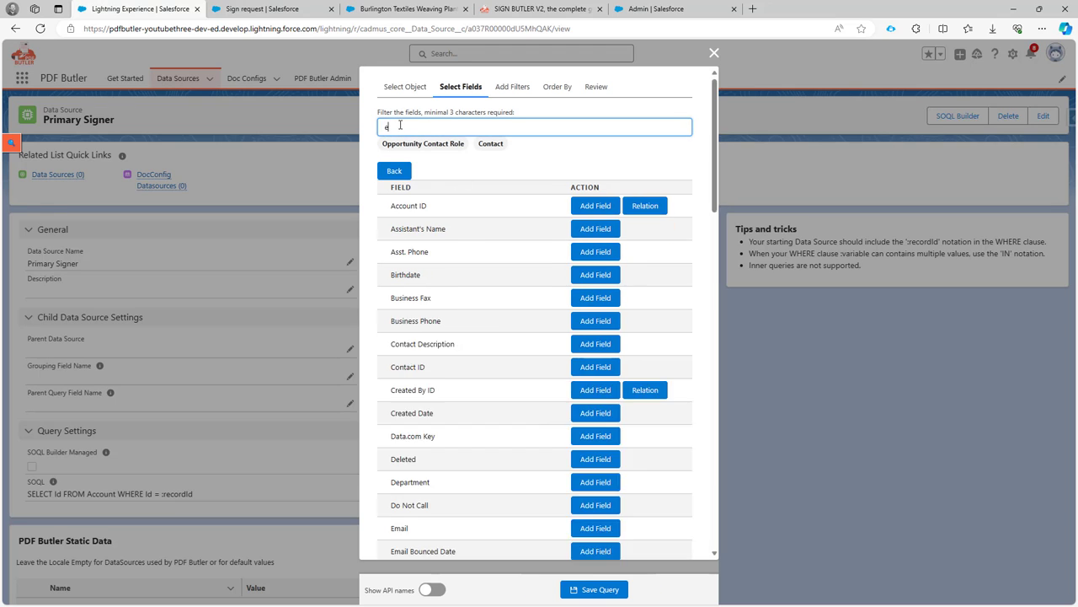
{"action": "left_click", "coordinate": [599, 206]}
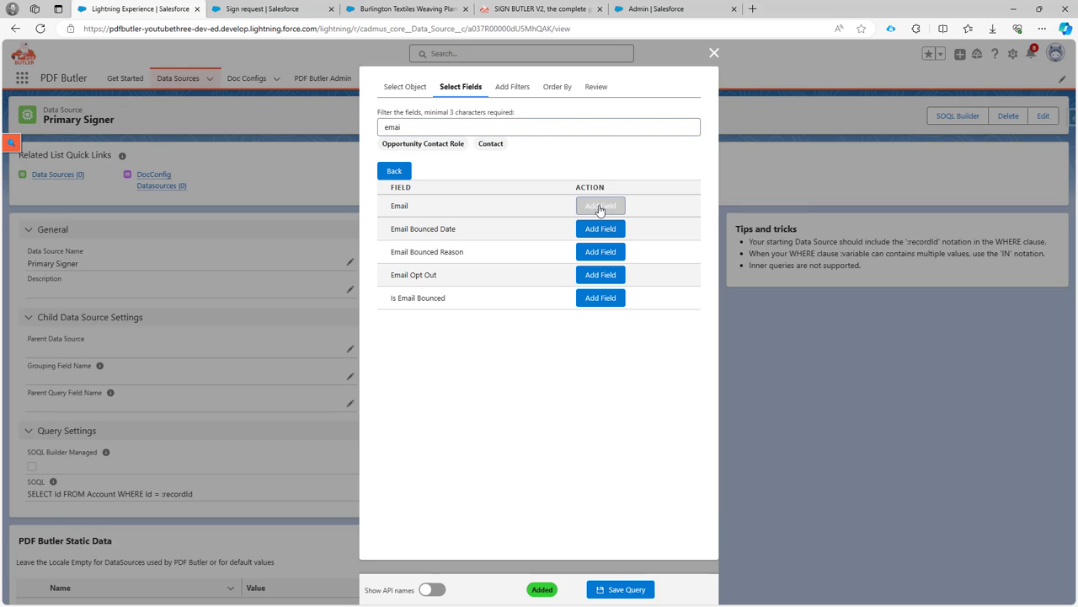
Filter the Primary Signer query to Opportunity ID = recordId and save the query
{"action": "left_click", "coordinate": [513, 87]}
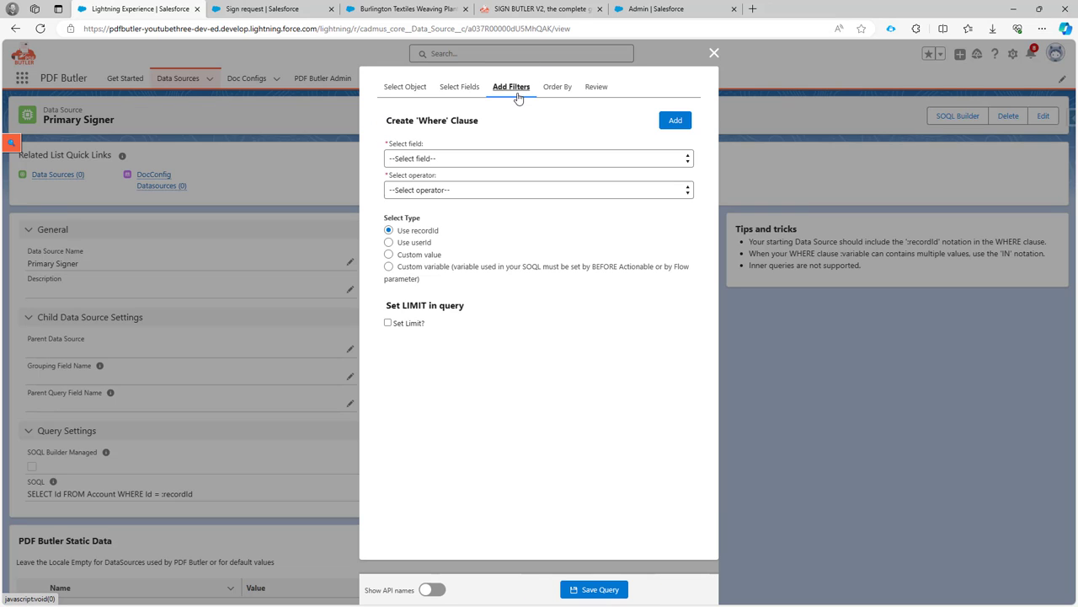
{"action": "left_click", "coordinate": [452, 160]}
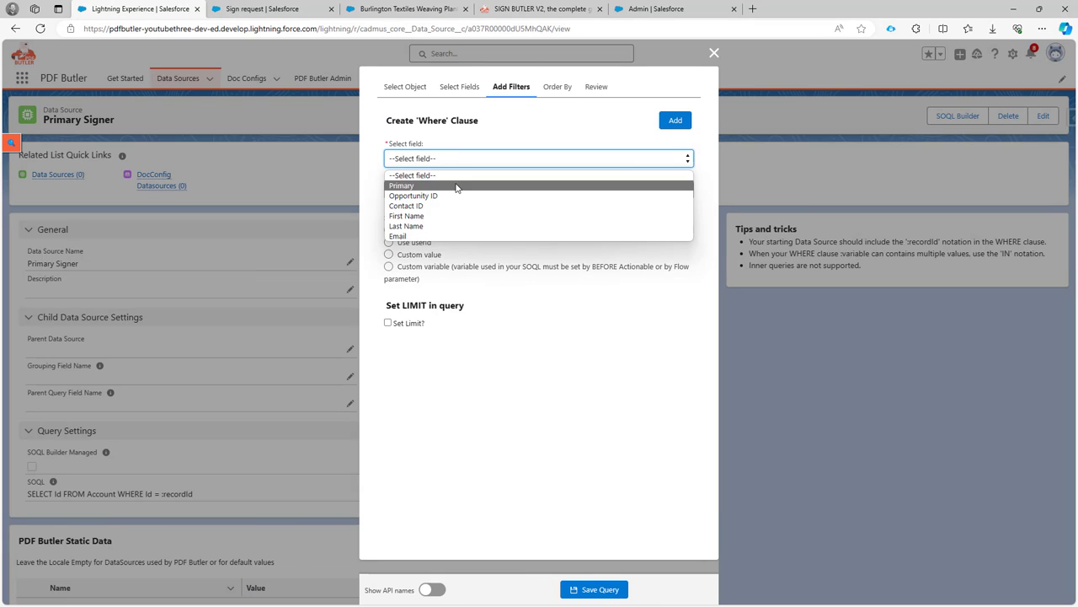
{"action": "left_click", "coordinate": [456, 195]}
{"action": "left_click", "coordinate": [447, 190]}
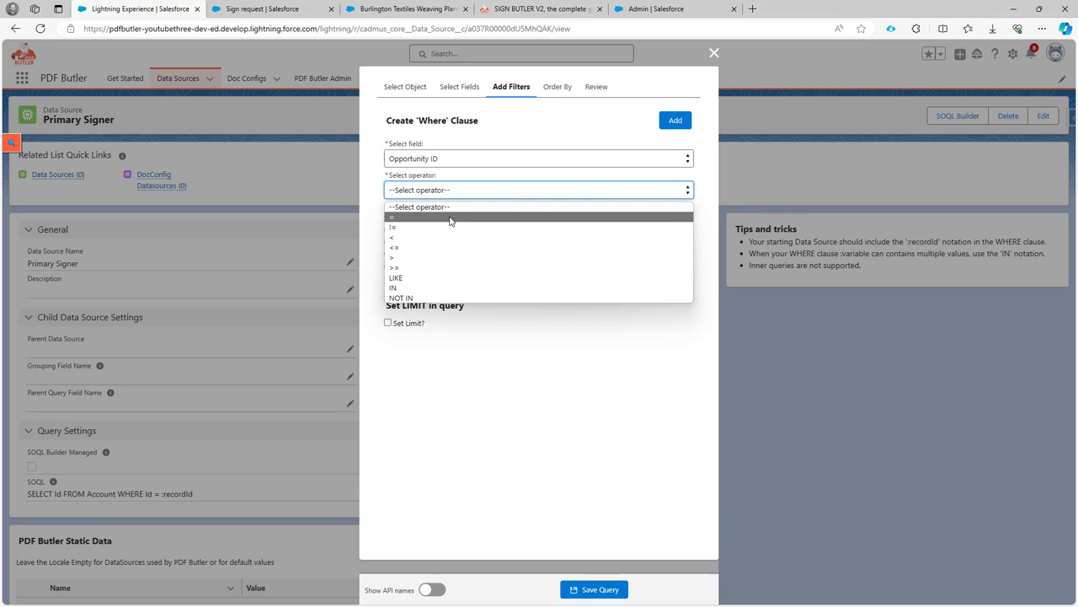
{"action": "left_click", "coordinate": [450, 216]}
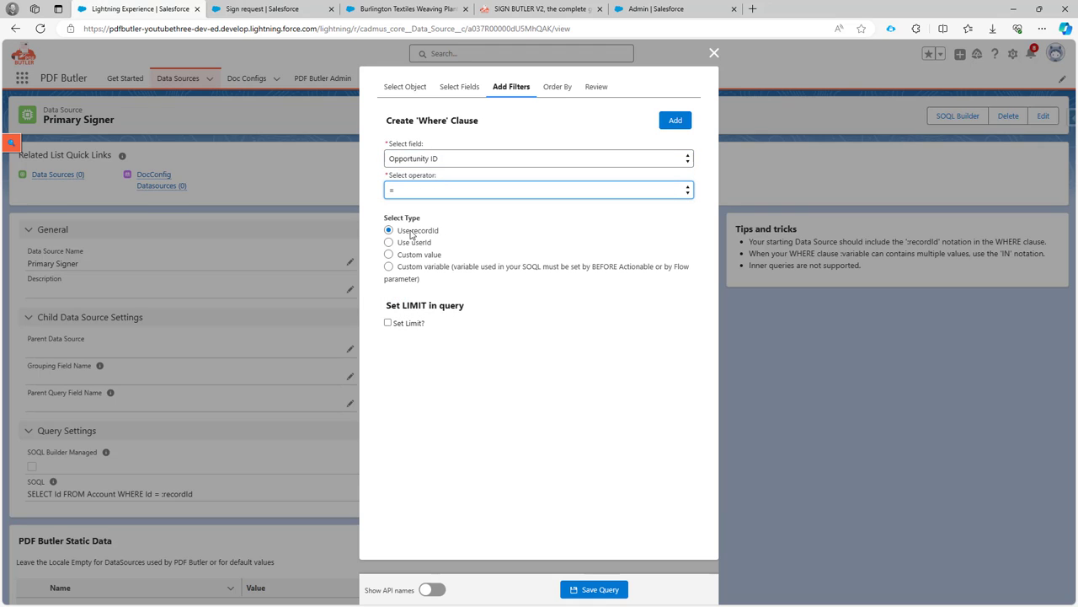
{"action": "left_click", "coordinate": [677, 120]}
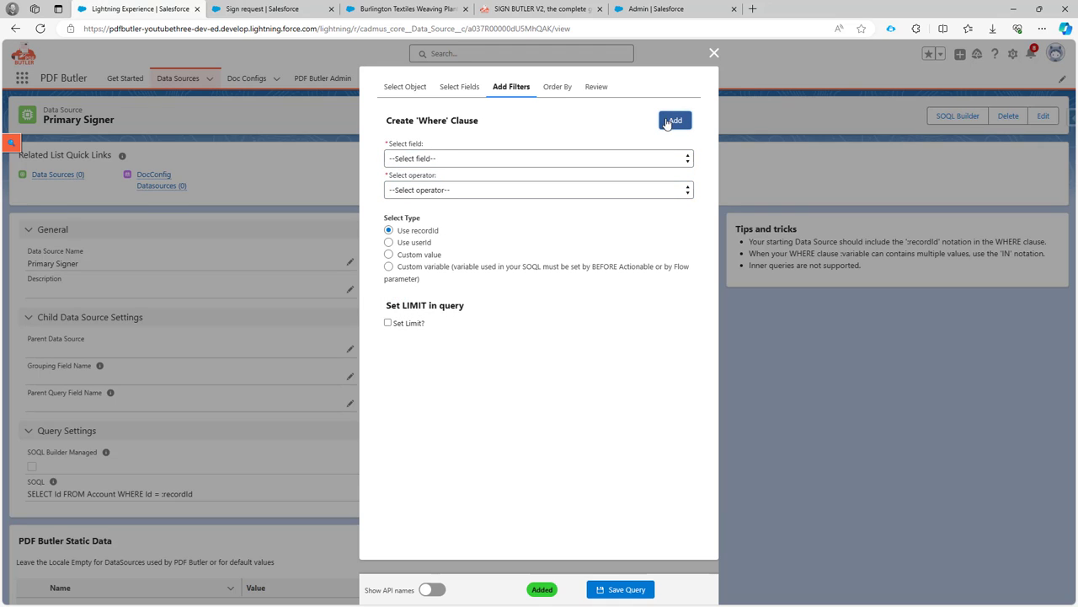
{"action": "left_click", "coordinate": [601, 588]}
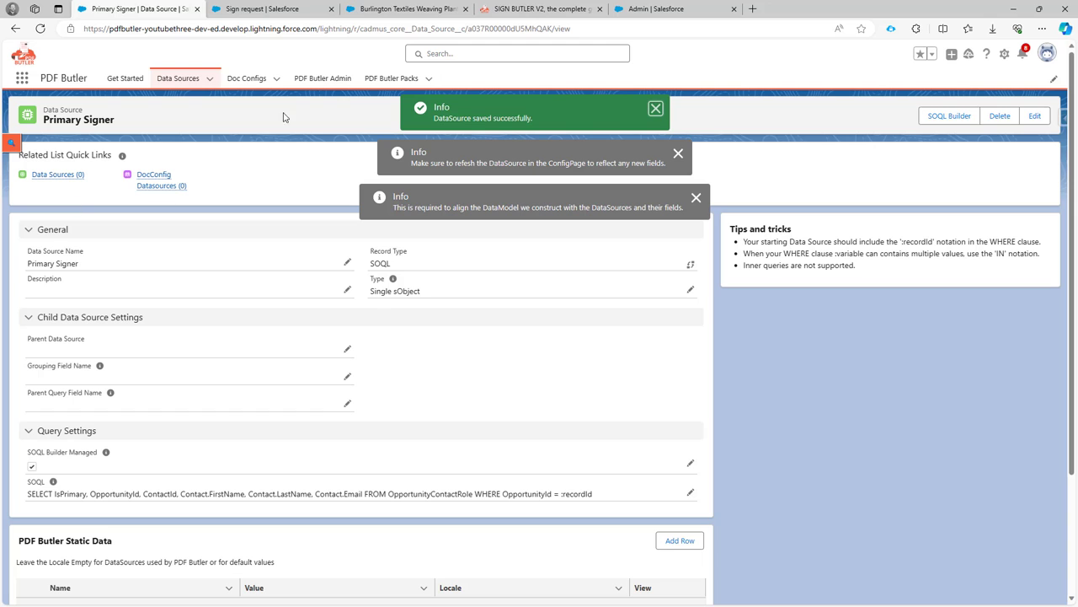
Open the SIGN Butler app from the Salesforce Setup page and start a new Sign request template
{"action": "left_click", "coordinate": [255, 8]}
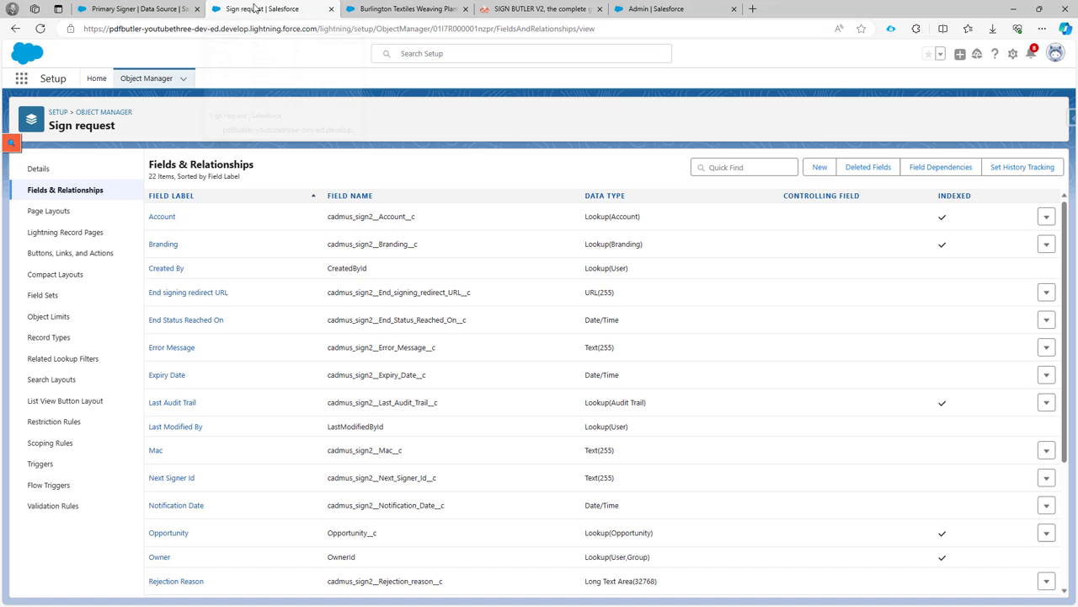
{"action": "left_click", "coordinate": [21, 79]}
{"action": "type", "text": "sign"}
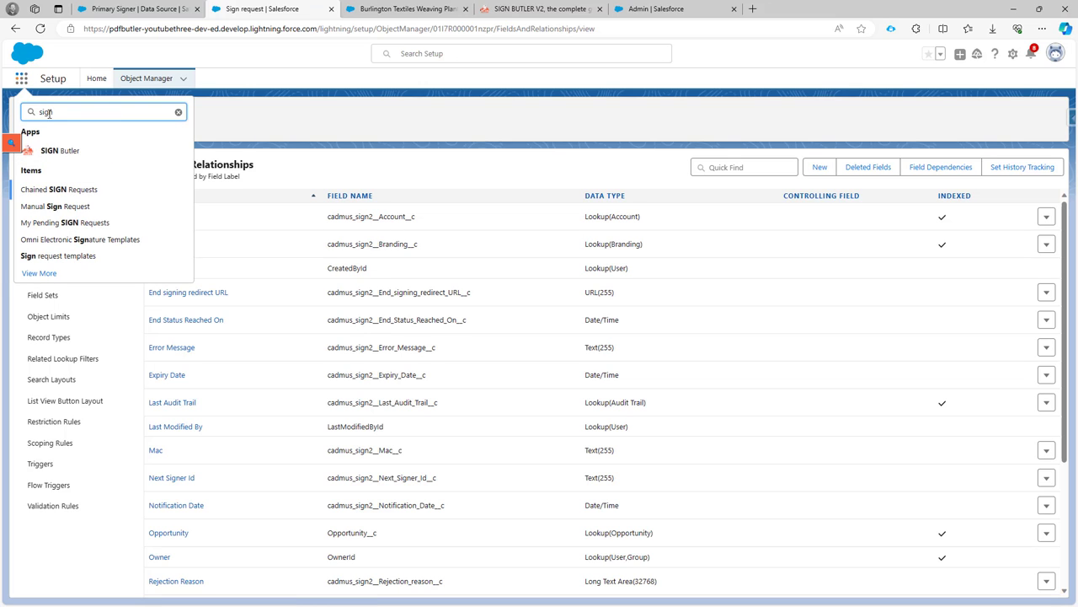
{"action": "left_click", "coordinate": [68, 153]}
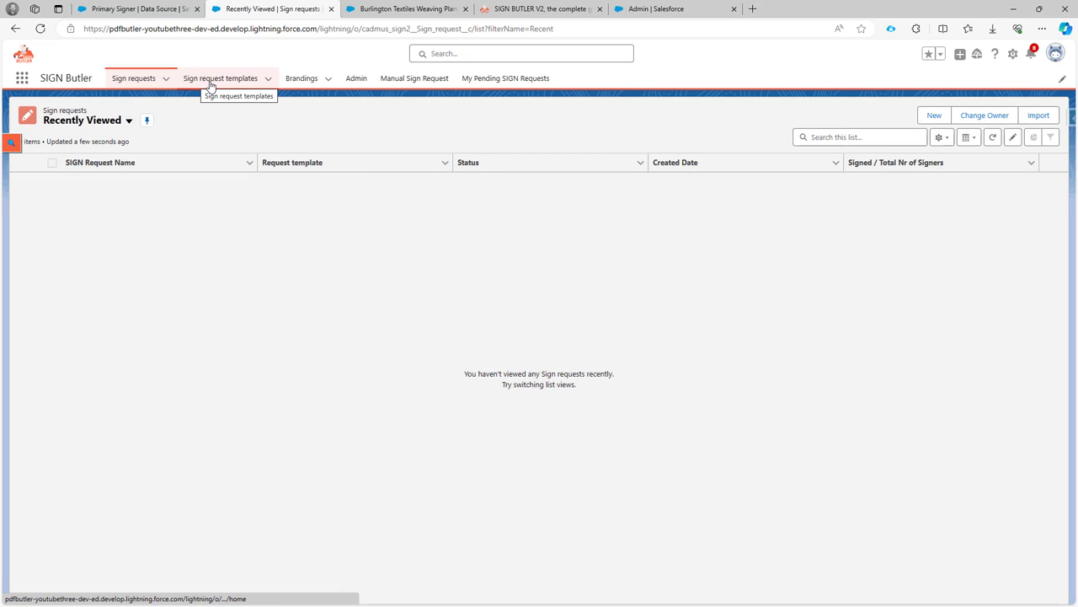
{"action": "left_click", "coordinate": [211, 83]}
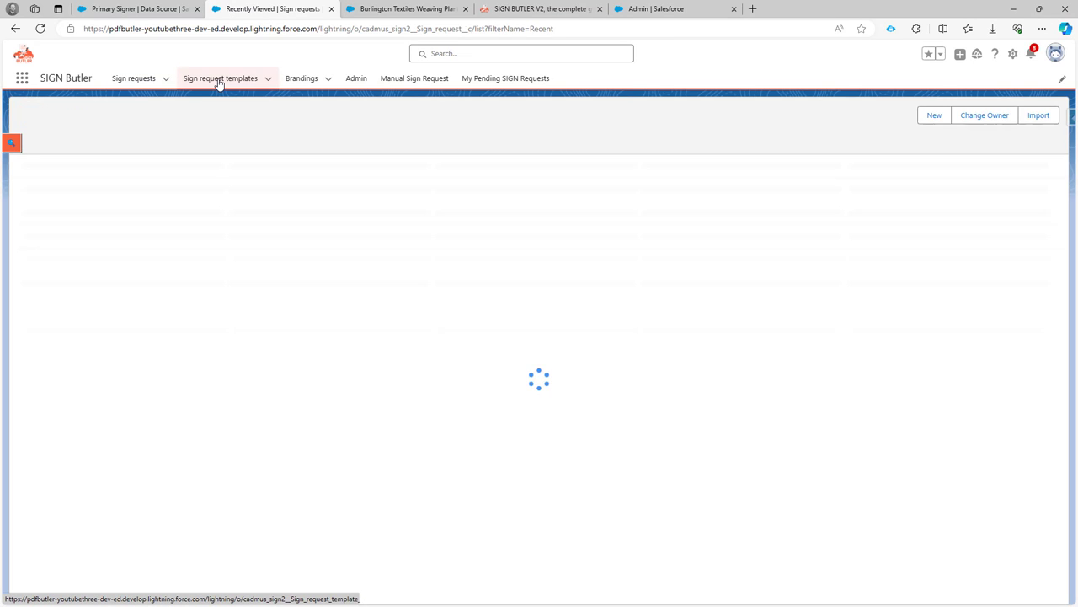
{"action": "left_click", "coordinate": [930, 118]}
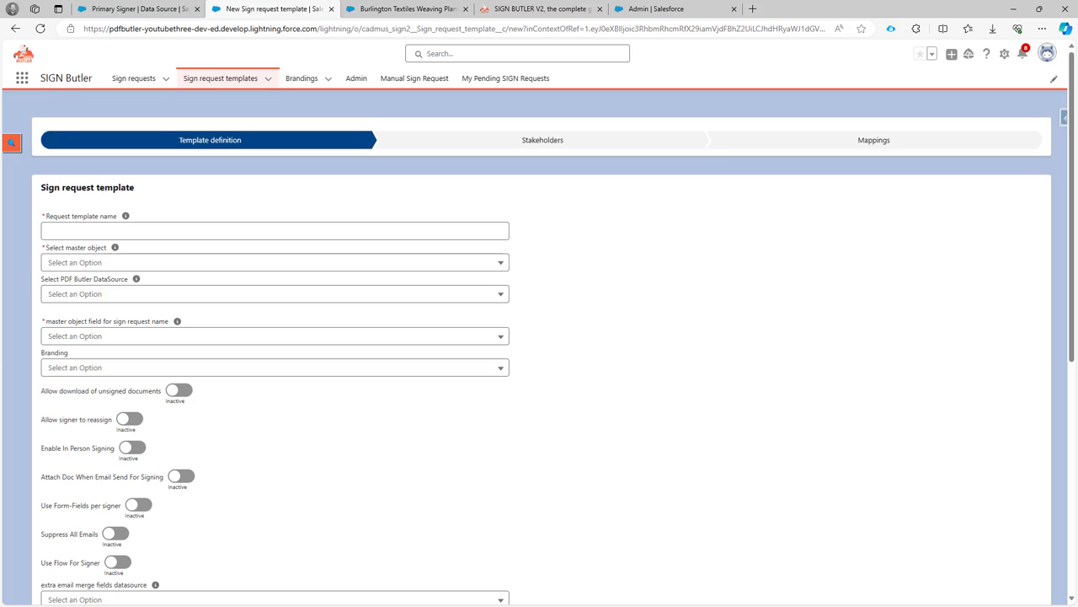
Name the template Quote Signing, with Opportunity as master object, Primary Signer as PDF Butler DataSource and Name as the sign request name field
{"action": "left_click", "coordinate": [80, 229]}
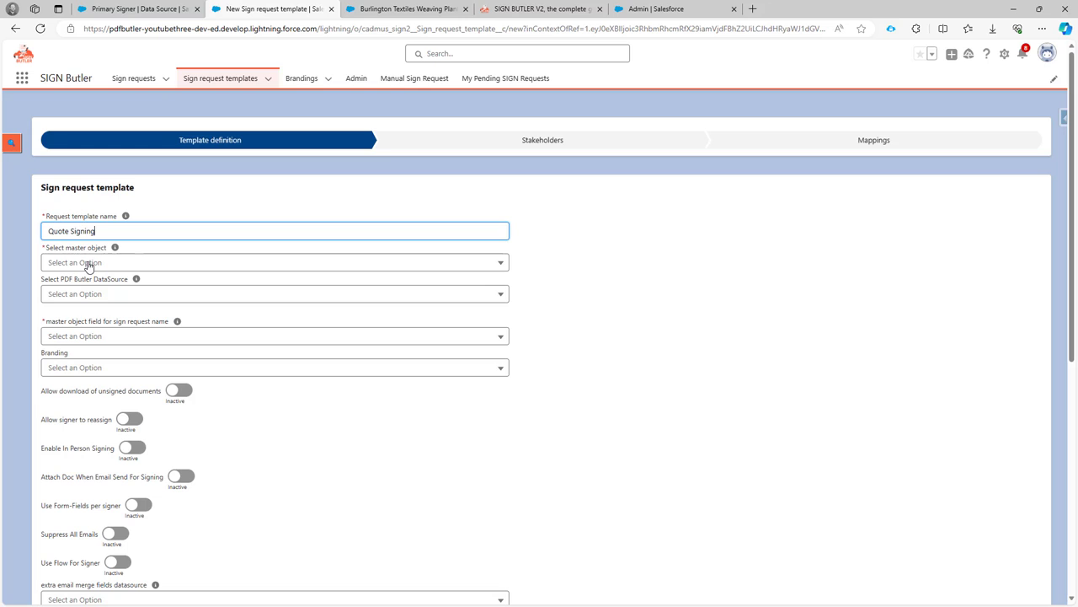
{"action": "left_click", "coordinate": [89, 264]}
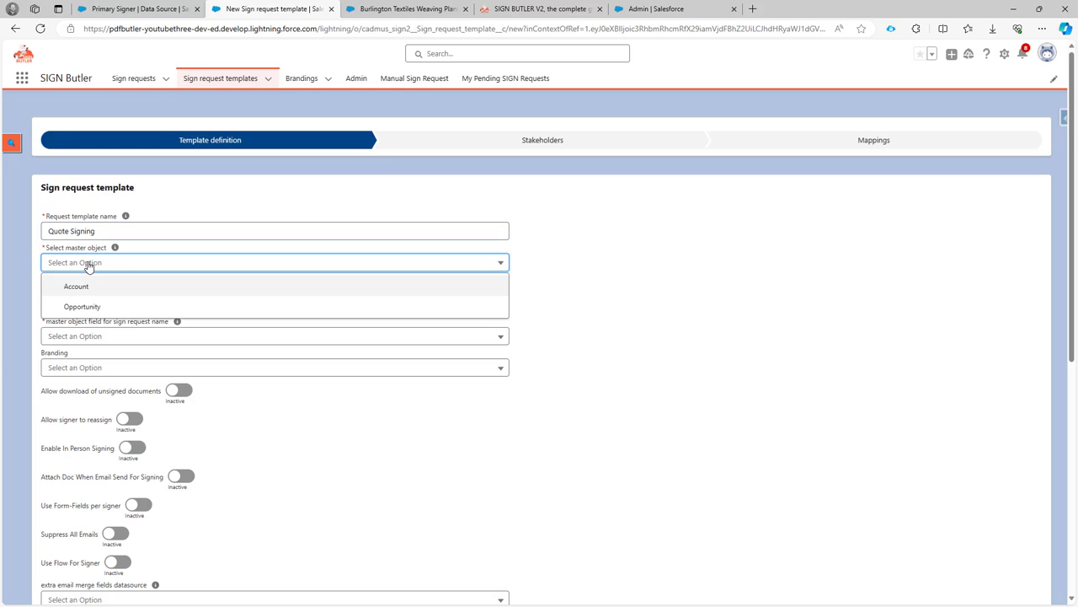
{"action": "left_click", "coordinate": [89, 308]}
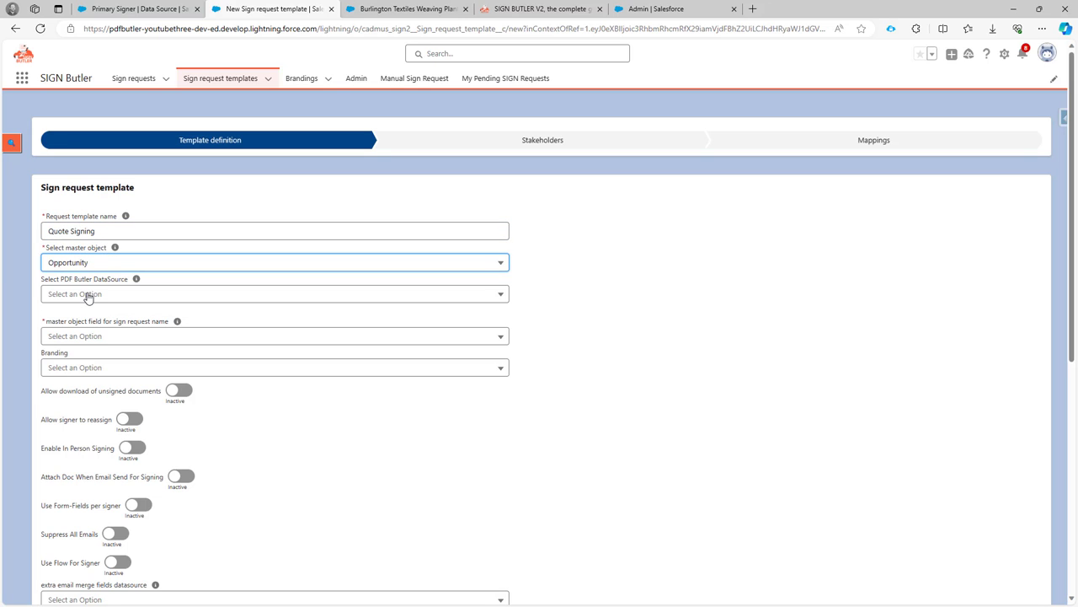
{"action": "left_click", "coordinate": [88, 296]}
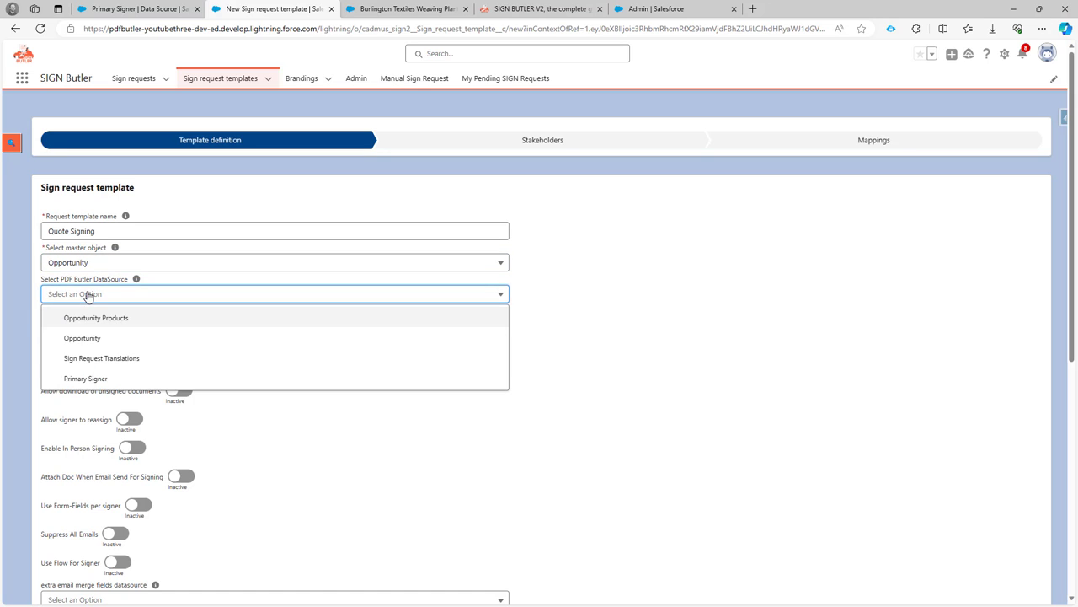
{"action": "left_click", "coordinate": [88, 378]}
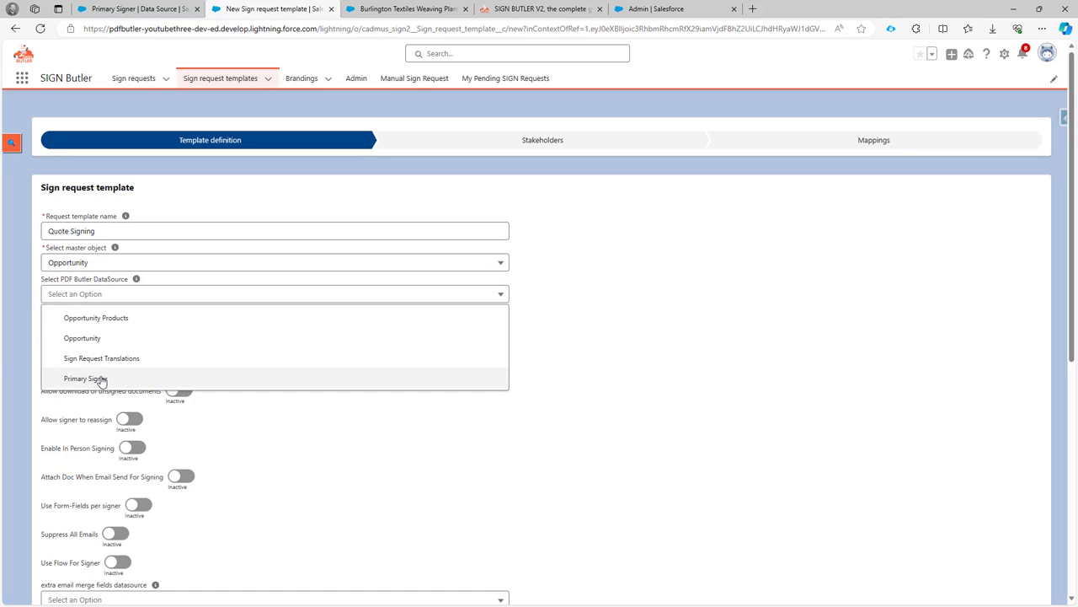
{"action": "scroll", "coordinate": [118, 299], "scroll_direction": "down", "scroll_amount": 1}
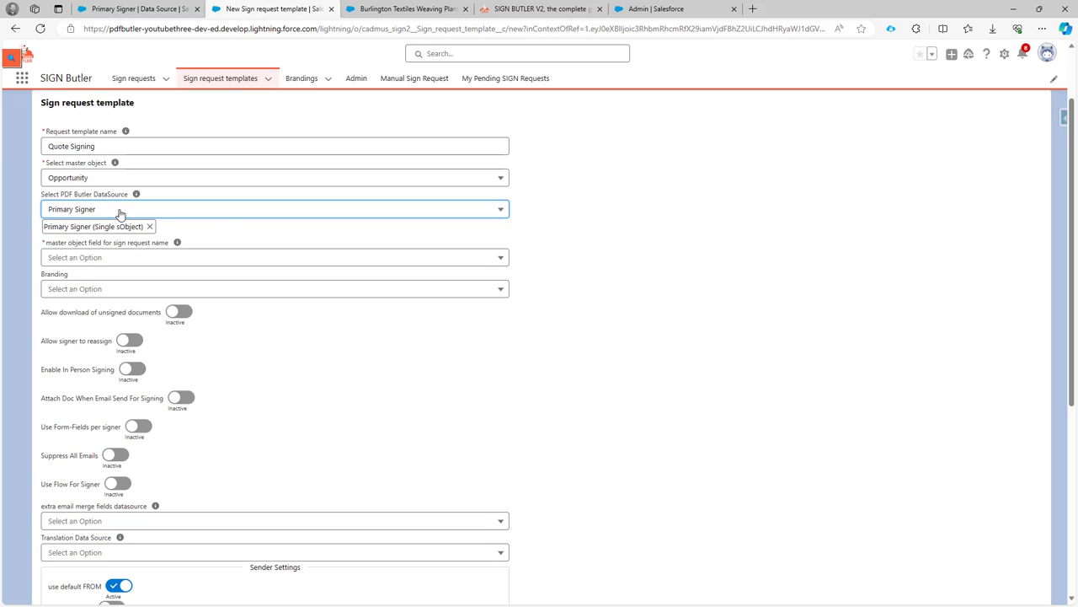
{"action": "left_click", "coordinate": [80, 260]}
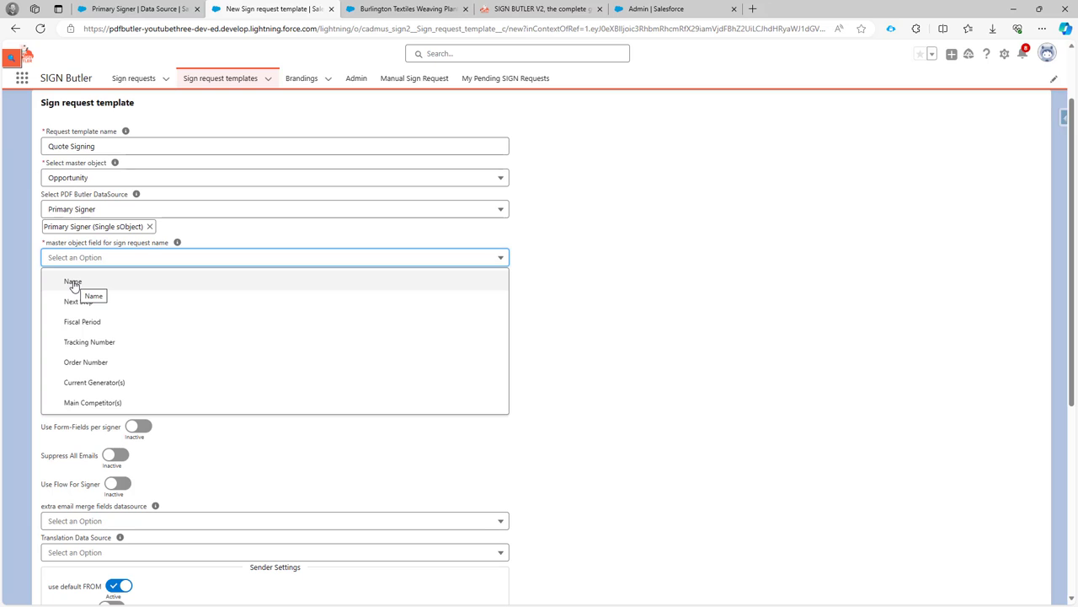
{"action": "left_click", "coordinate": [73, 281]}
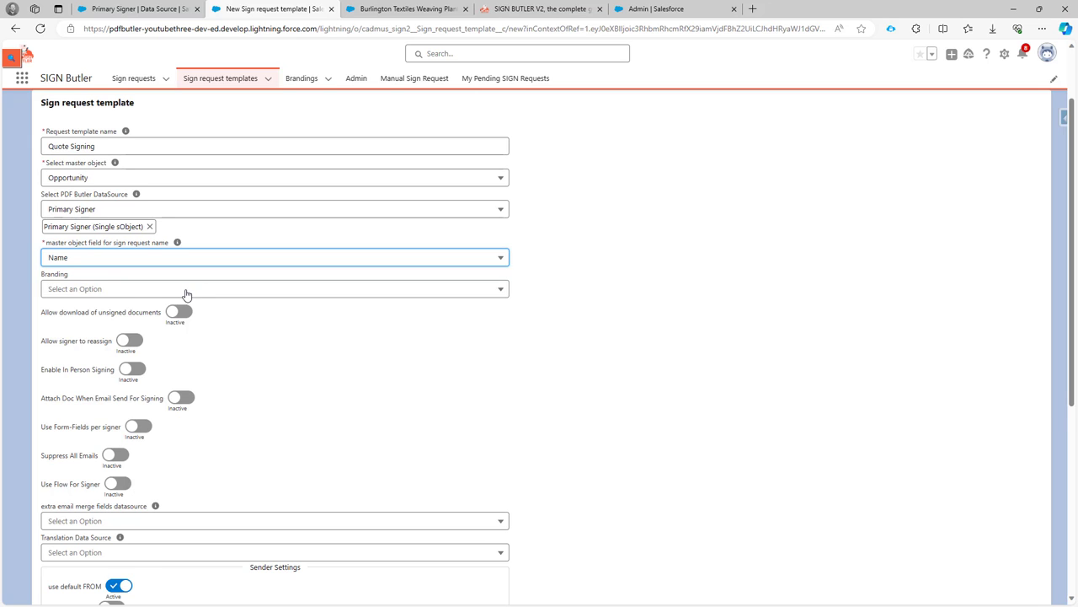
Turn off URL Expiration for the template and continue to the Stakeholders stage
{"action": "scroll", "coordinate": [186, 294], "scroll_direction": "down", "scroll_amount": 1}
{"action": "scroll", "coordinate": [145, 342], "scroll_direction": "down", "scroll_amount": 1}
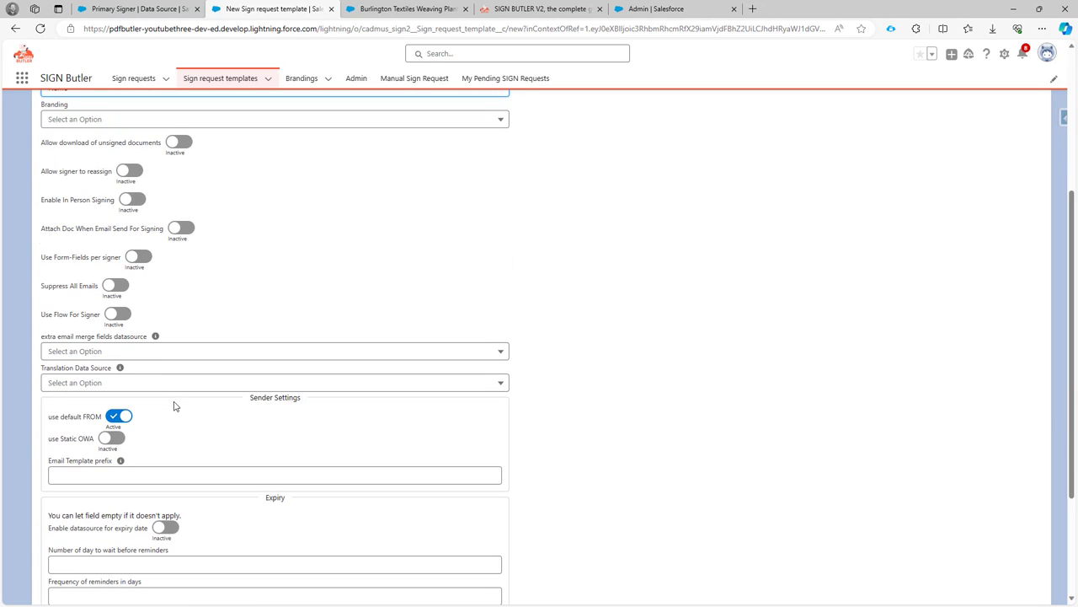
{"action": "scroll", "coordinate": [101, 361], "scroll_direction": "down", "scroll_amount": 2}
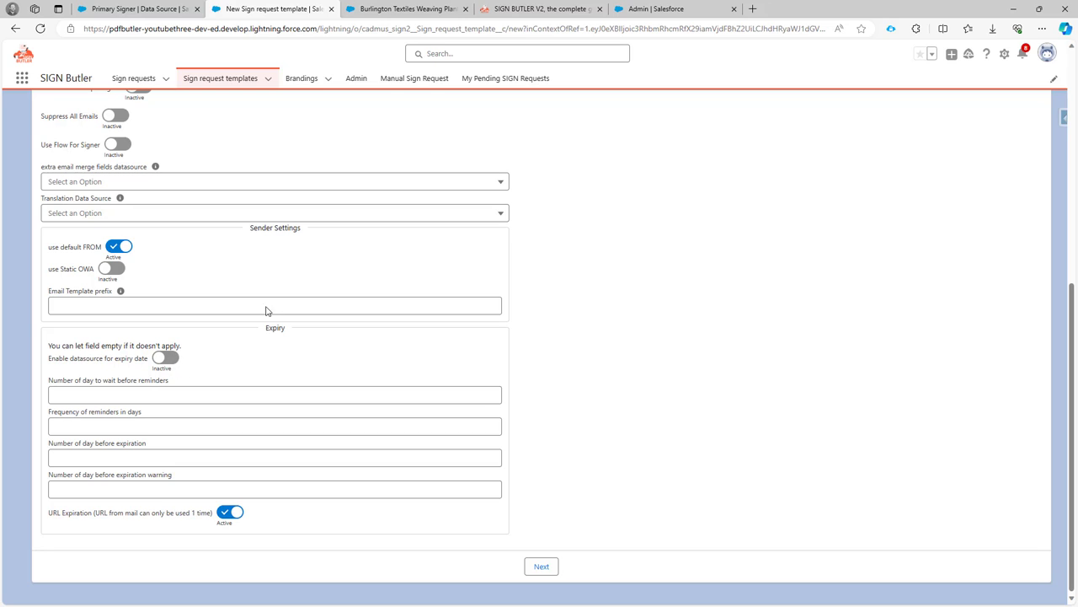
{"action": "left_click", "coordinate": [230, 514]}
{"action": "left_click", "coordinate": [549, 569]}
Keep the stakeholder role as Signer, enable the Scribble and Handwritten signature methods, and choose Primary Signer as the data source
{"action": "scroll", "coordinate": [169, 243], "scroll_direction": "up", "scroll_amount": 1}
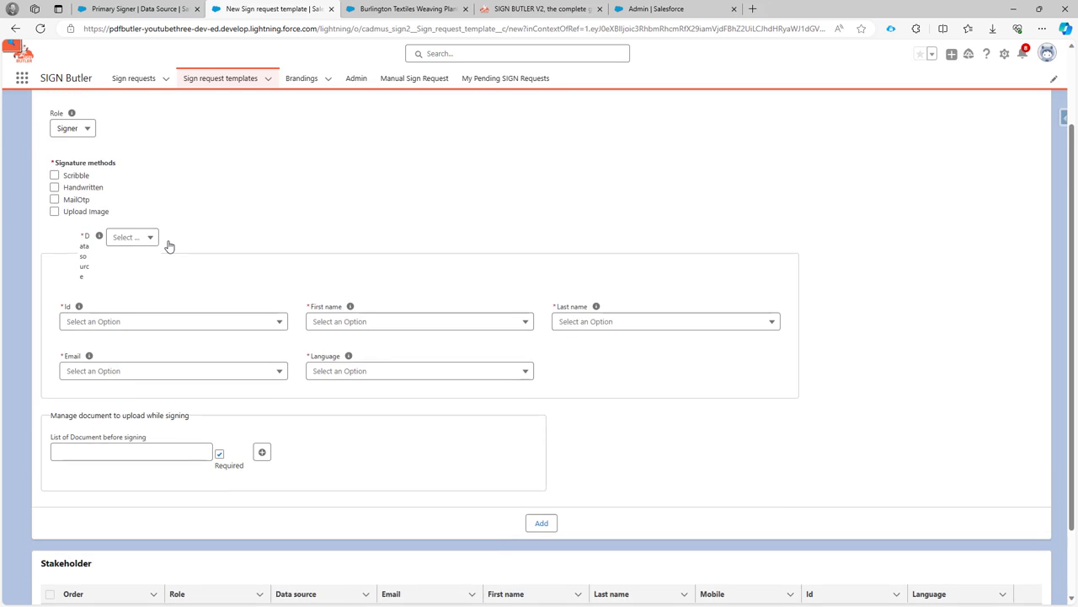
{"action": "scroll", "coordinate": [168, 245], "scroll_direction": "up", "scroll_amount": 1}
{"action": "left_click", "coordinate": [74, 213]}
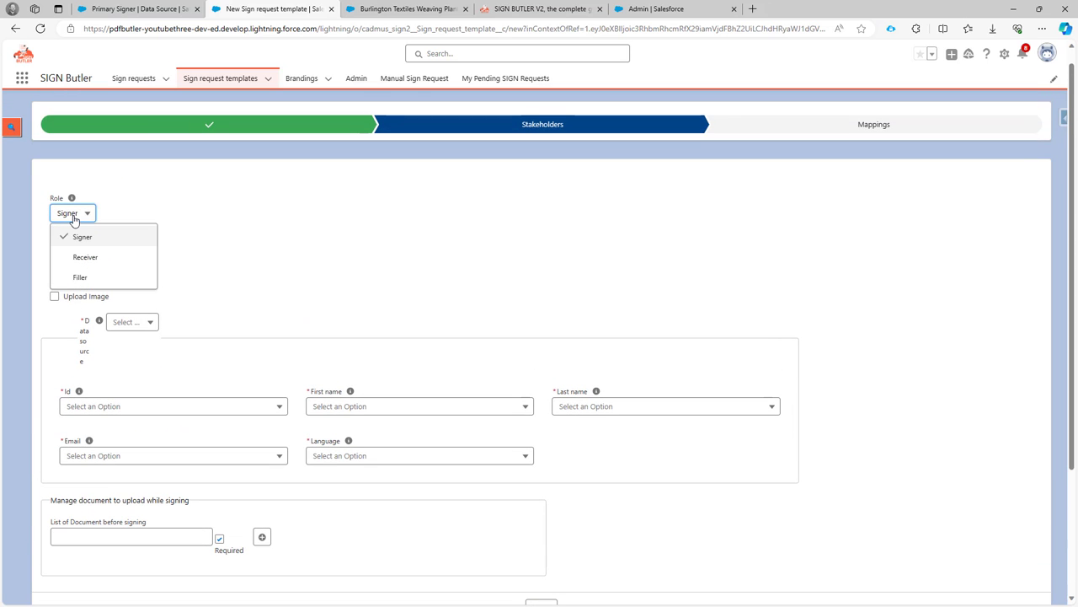
{"action": "left_click", "coordinate": [73, 215]}
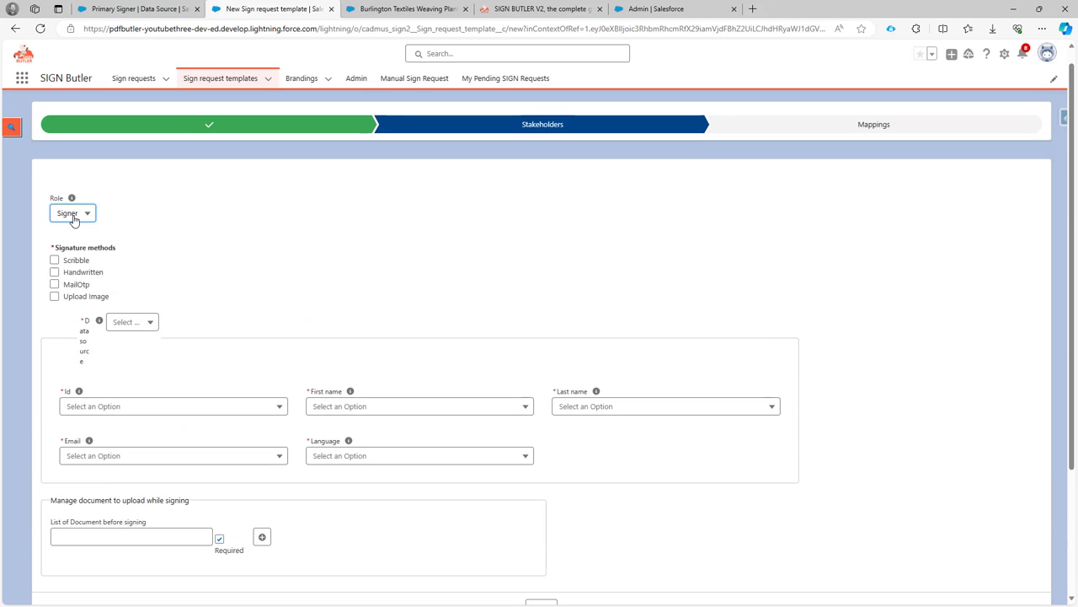
{"action": "left_click", "coordinate": [74, 264]}
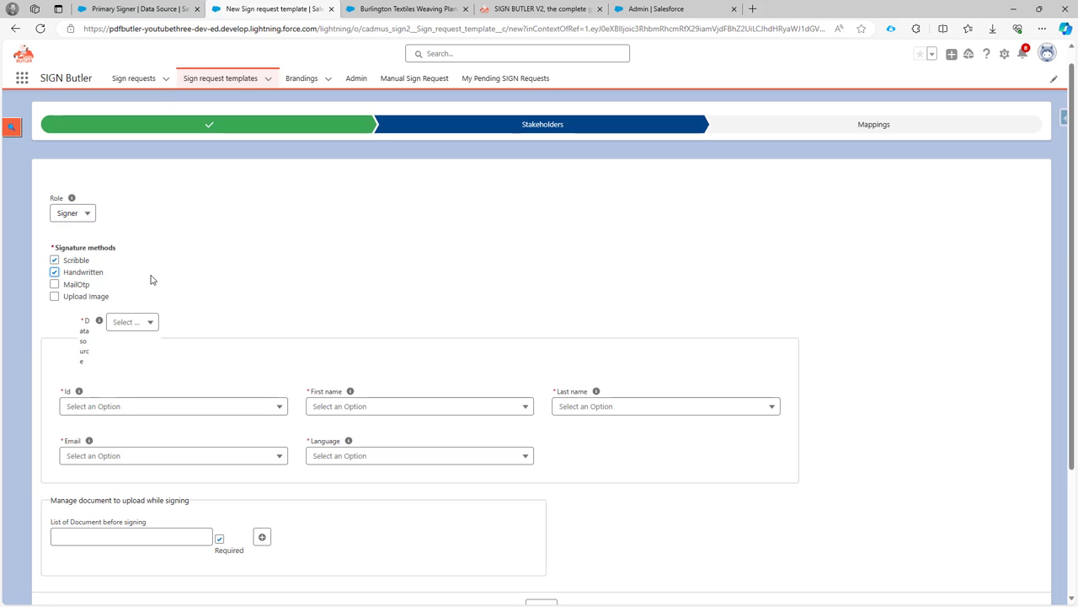
{"action": "scroll", "coordinate": [149, 278], "scroll_direction": "down", "scroll_amount": 1}
{"action": "left_click", "coordinate": [139, 241]}
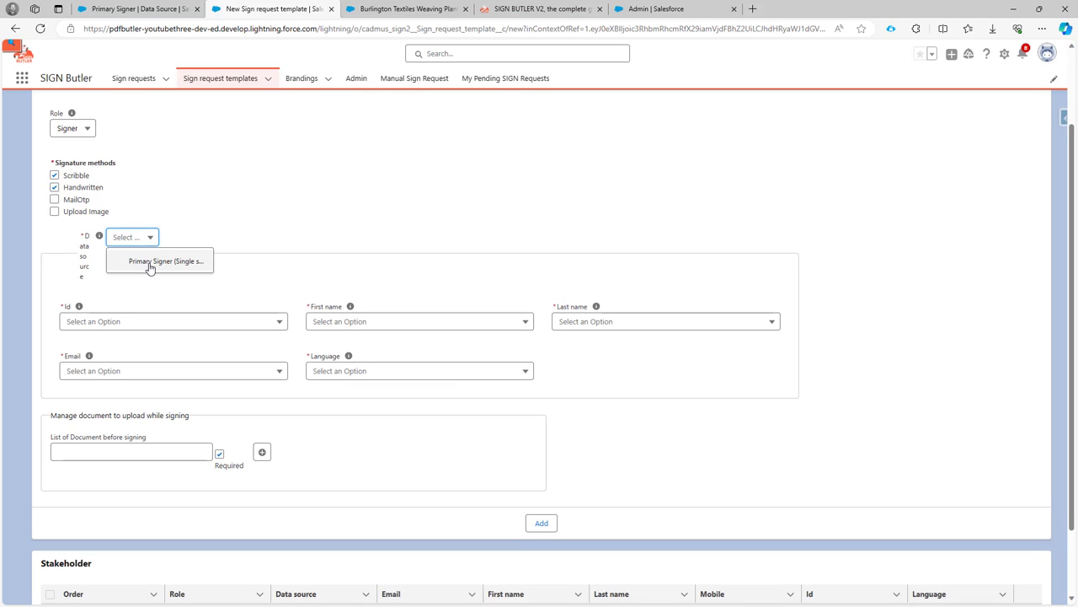
{"action": "left_click", "coordinate": [149, 263]}
Map the signer's Id to ContactId, First name to Contact.FirstName and Last name to Contact.LastName
{"action": "left_click", "coordinate": [144, 297]}
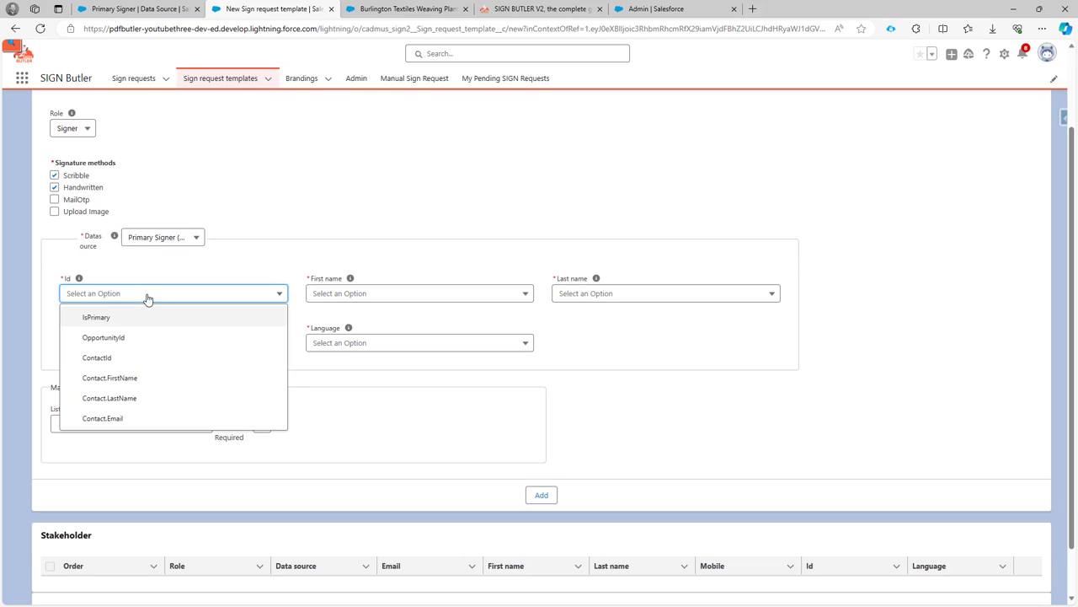
{"action": "left_click", "coordinate": [148, 361]}
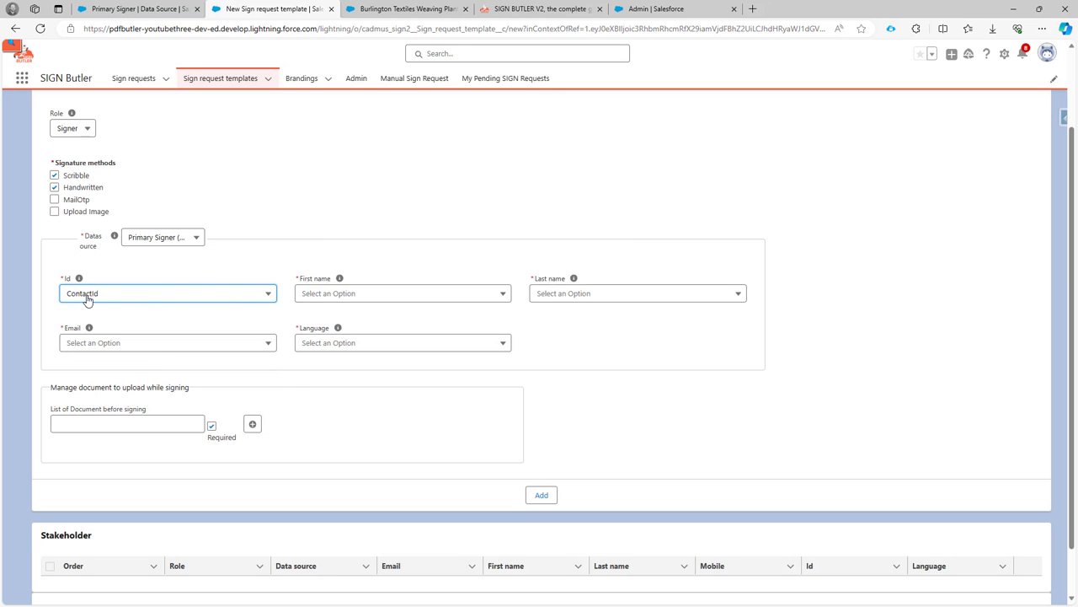
{"action": "left_click", "coordinate": [312, 296]}
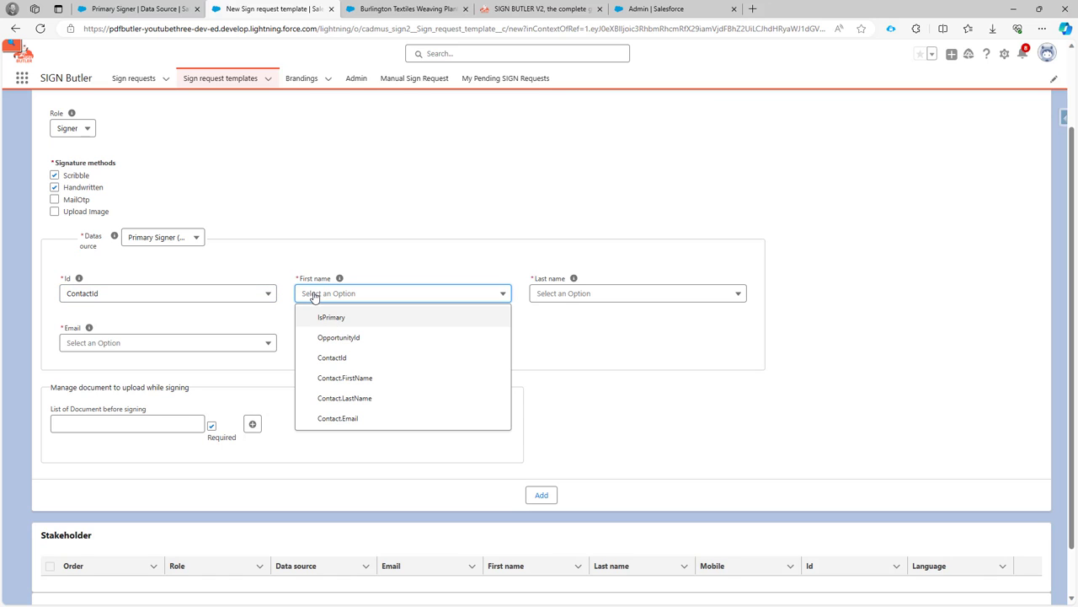
{"action": "left_click", "coordinate": [363, 378]}
{"action": "left_click", "coordinate": [568, 297]}
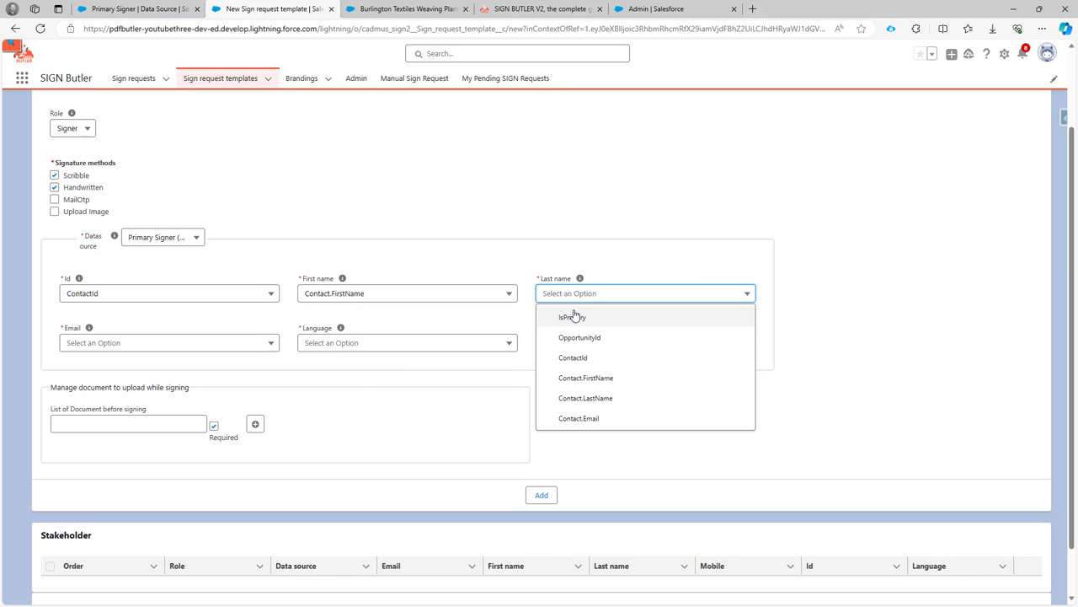
{"action": "left_click", "coordinate": [593, 406]}
Map the signer's Email to Contact.Email, set Language to Not mapped: Use English, and add the signer to the stakeholders
{"action": "left_click", "coordinate": [152, 343]}
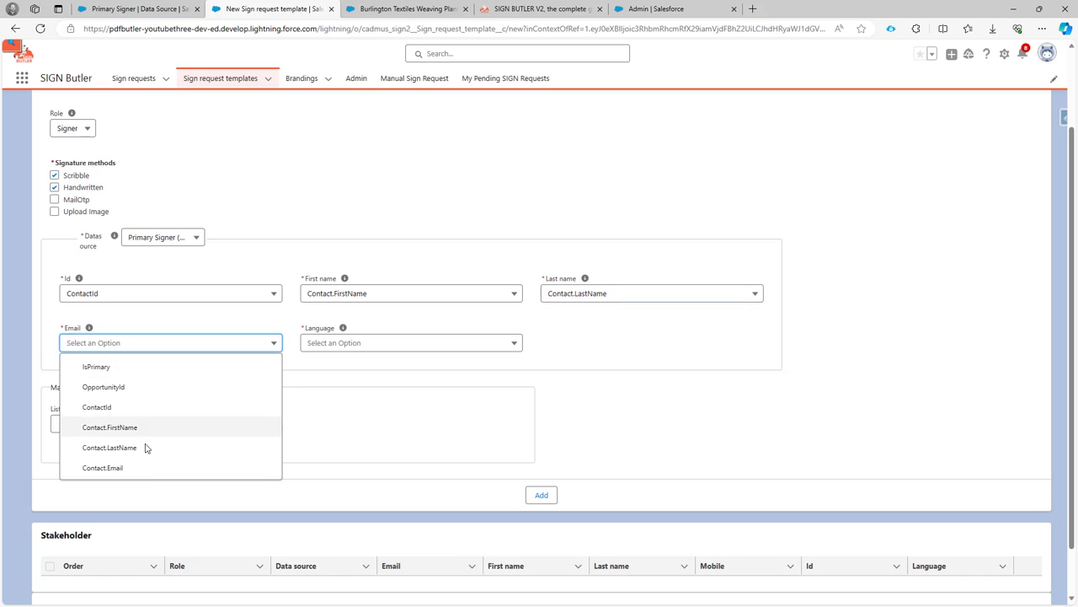
{"action": "left_click", "coordinate": [148, 475]}
{"action": "left_click", "coordinate": [340, 344]}
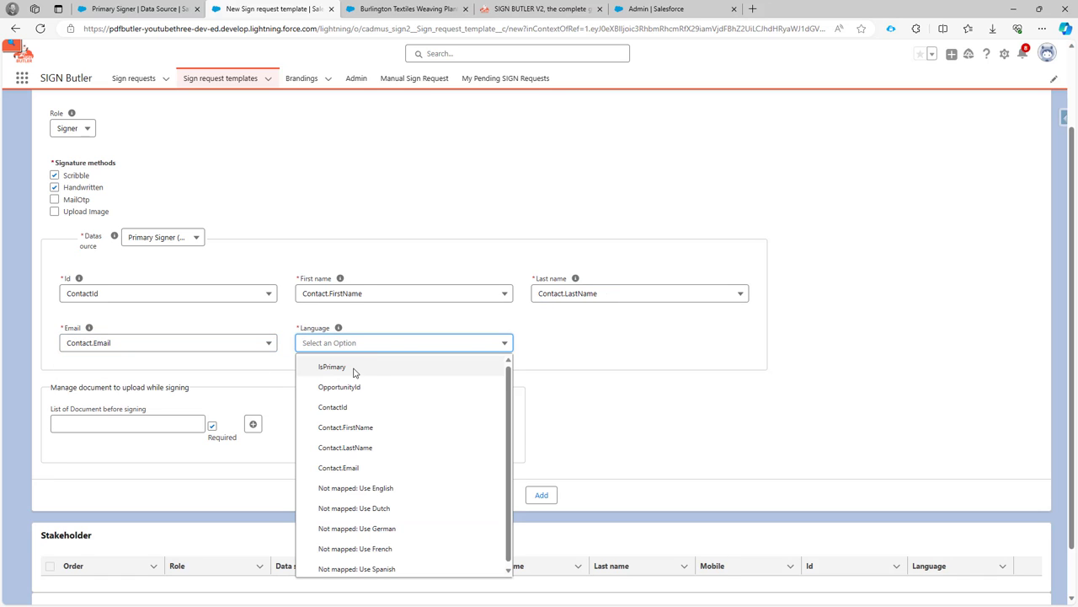
{"action": "left_click", "coordinate": [396, 489]}
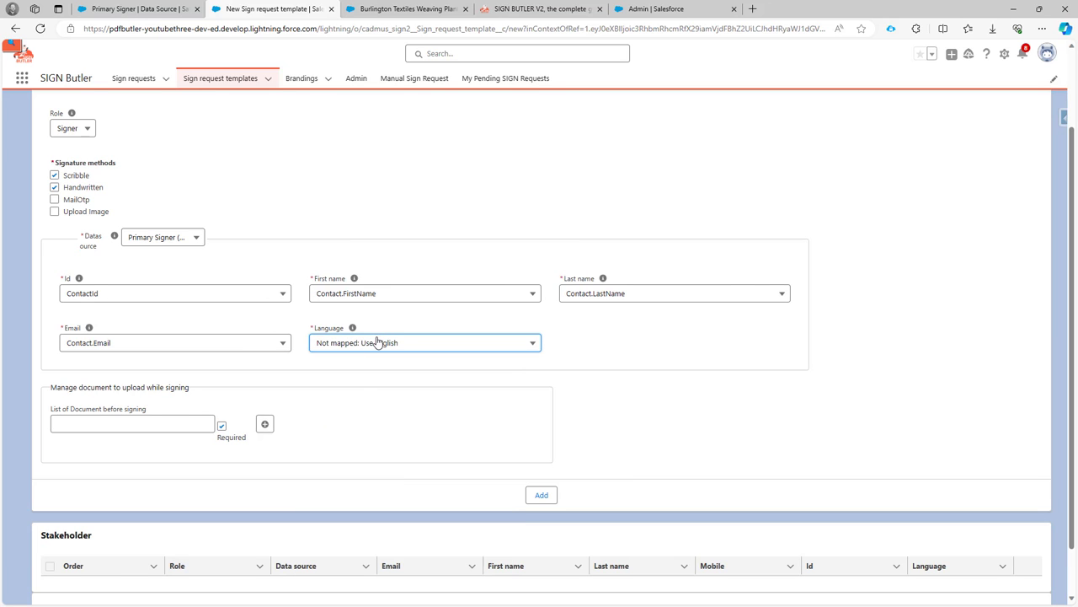
{"action": "scroll", "coordinate": [378, 342], "scroll_direction": "down", "scroll_amount": 1}
{"action": "left_click", "coordinate": [541, 438]}
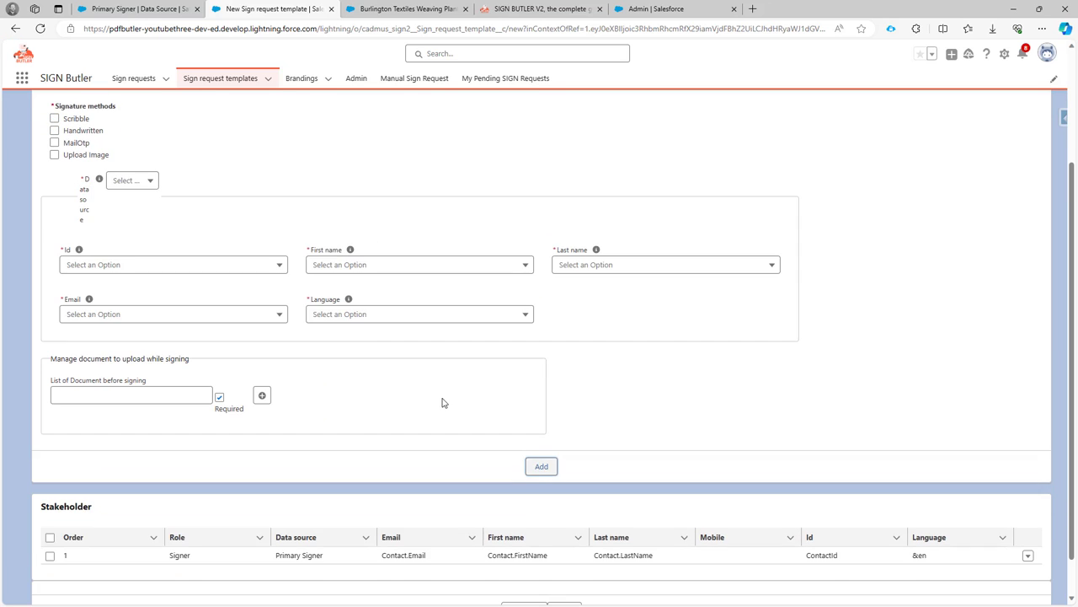
{"action": "scroll", "coordinate": [379, 417], "scroll_direction": "down", "scroll_amount": 1}
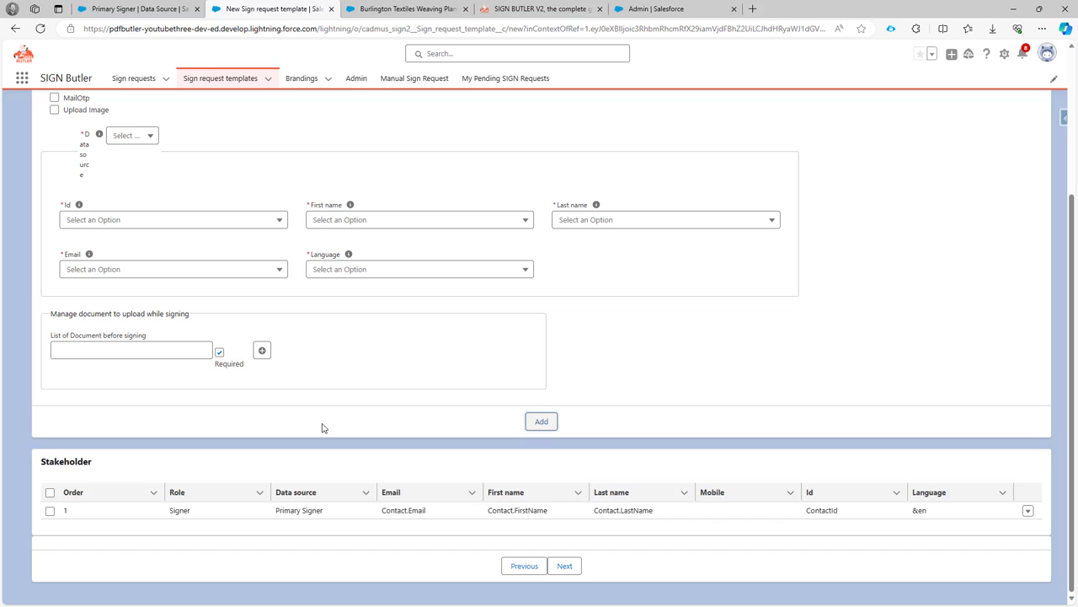
Continue past the Stakeholders stage, save the sign request template and open the Quote Signing template record
{"action": "left_click", "coordinate": [572, 567]}
{"action": "left_click", "coordinate": [566, 319]}
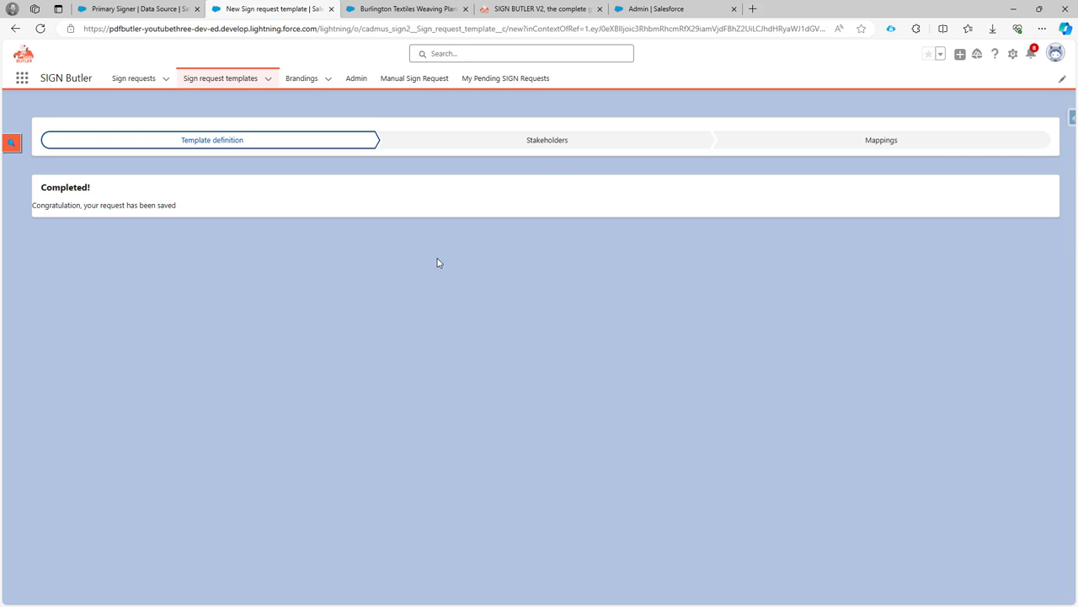
{"action": "left_click", "coordinate": [218, 79]}
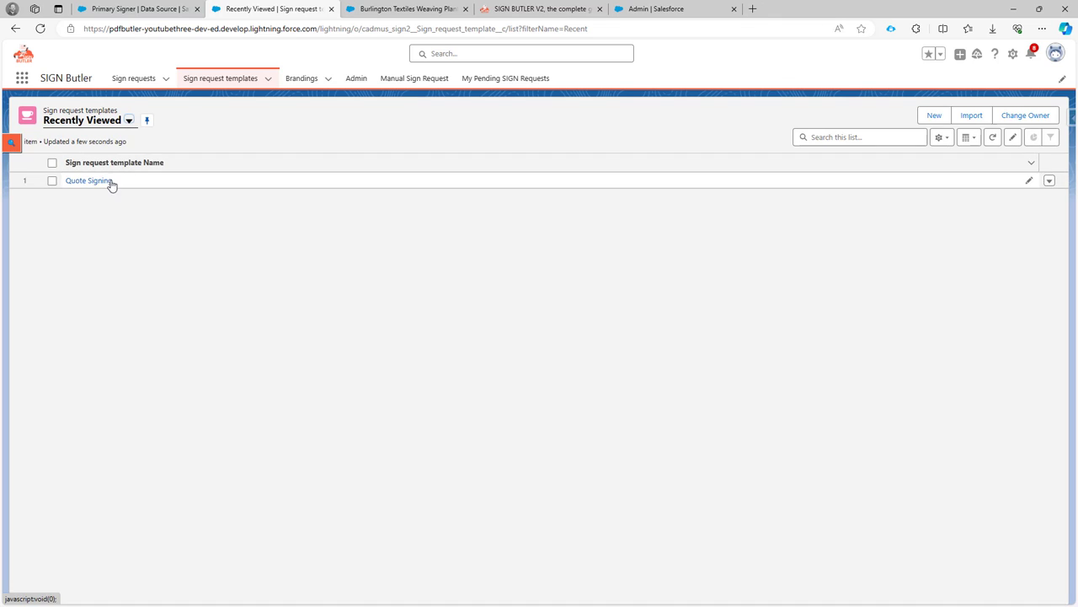
{"action": "left_click", "coordinate": [91, 182]}
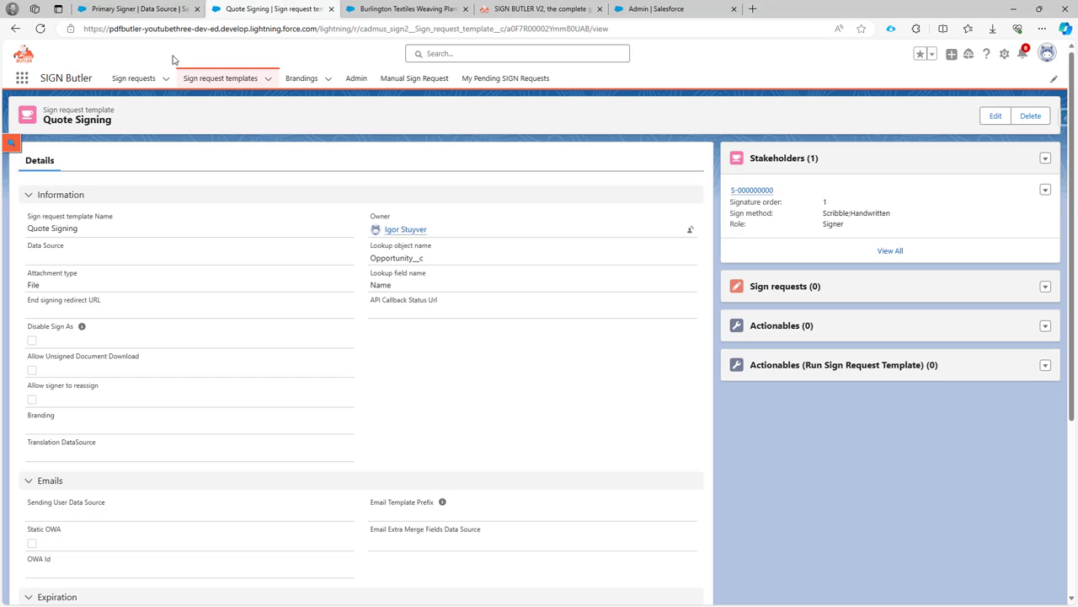
Search the apps and items for email and open Email Templates
{"action": "left_click", "coordinate": [22, 79]}
{"action": "type", "text": "s"}
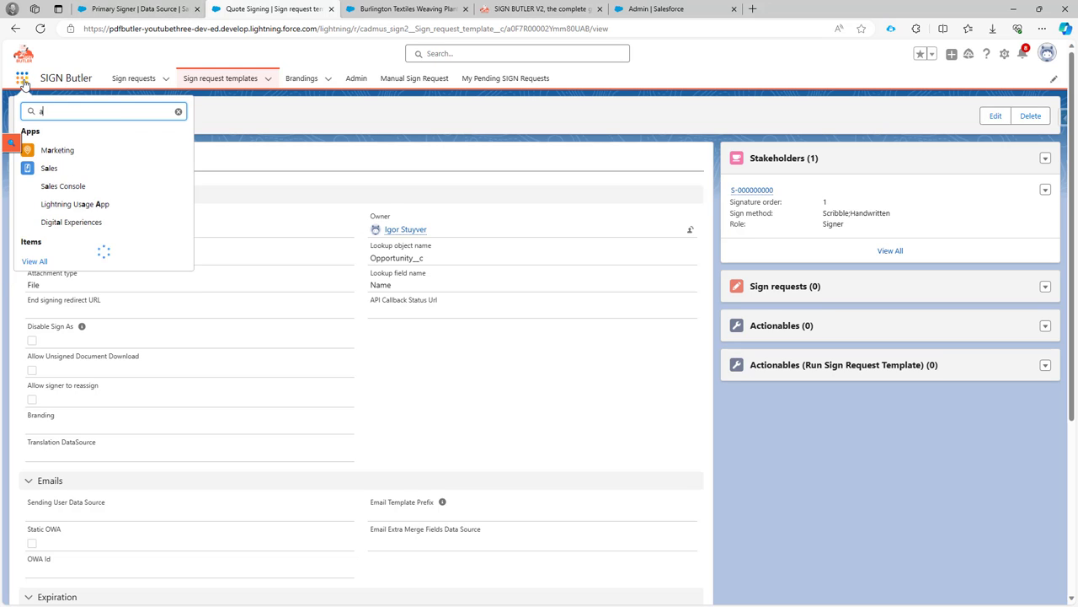
{"action": "type", "text": "ig"}
{"action": "key", "text": "BackSpace"}
{"action": "key", "text": "BackSpace"}
{"action": "key", "text": "BackSpace"}
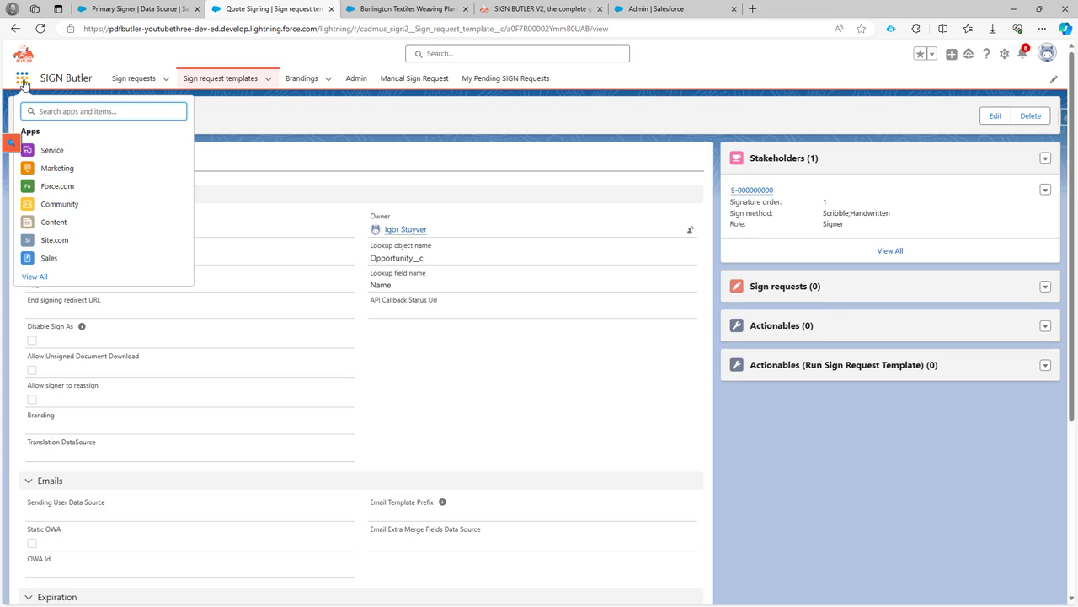
{"action": "type", "text": "em"}
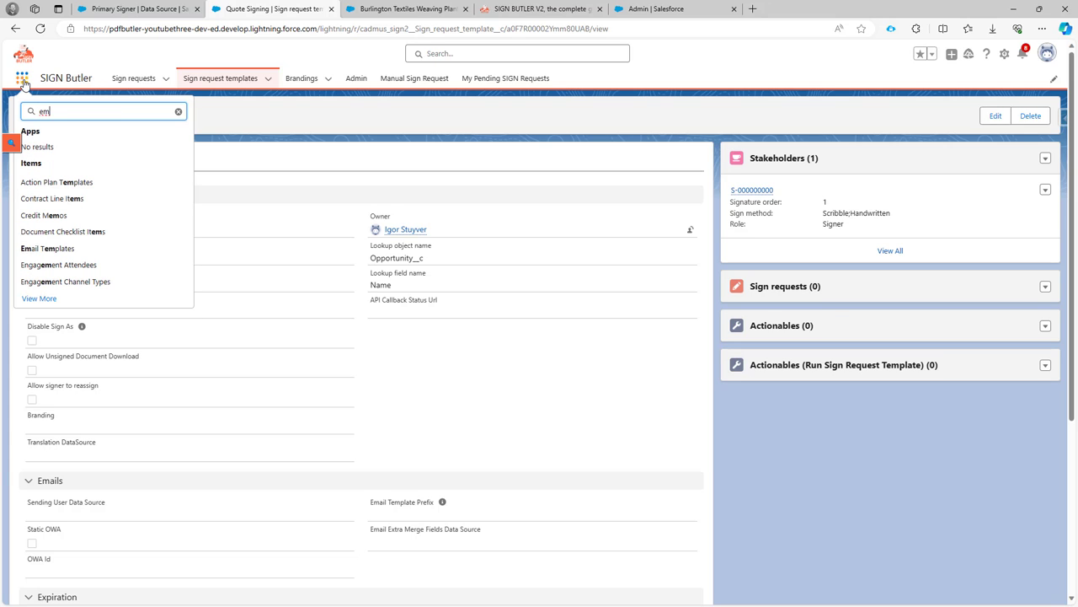
{"action": "type", "text": "ail"}
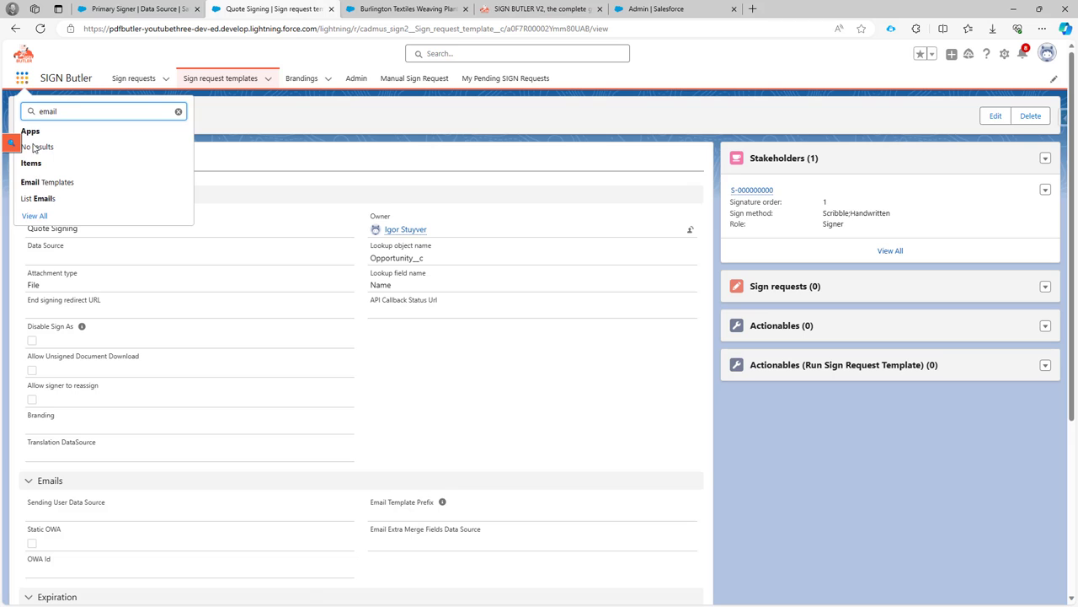
{"action": "left_click", "coordinate": [52, 185]}
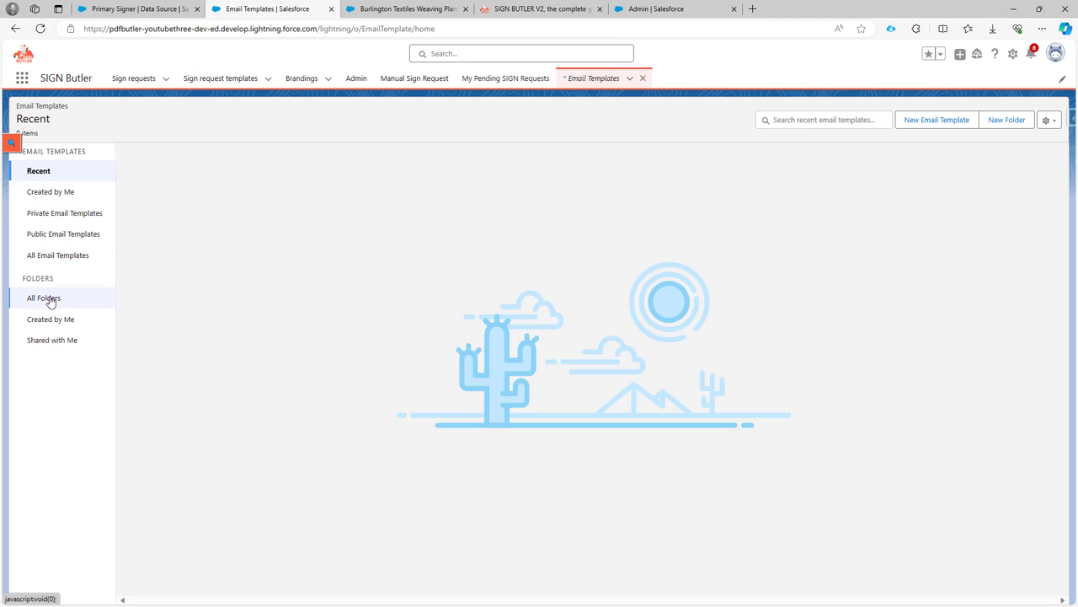
Open the SignButlerEmails4 folder from all email template folders and look through its templates
{"action": "left_click", "coordinate": [47, 298]}
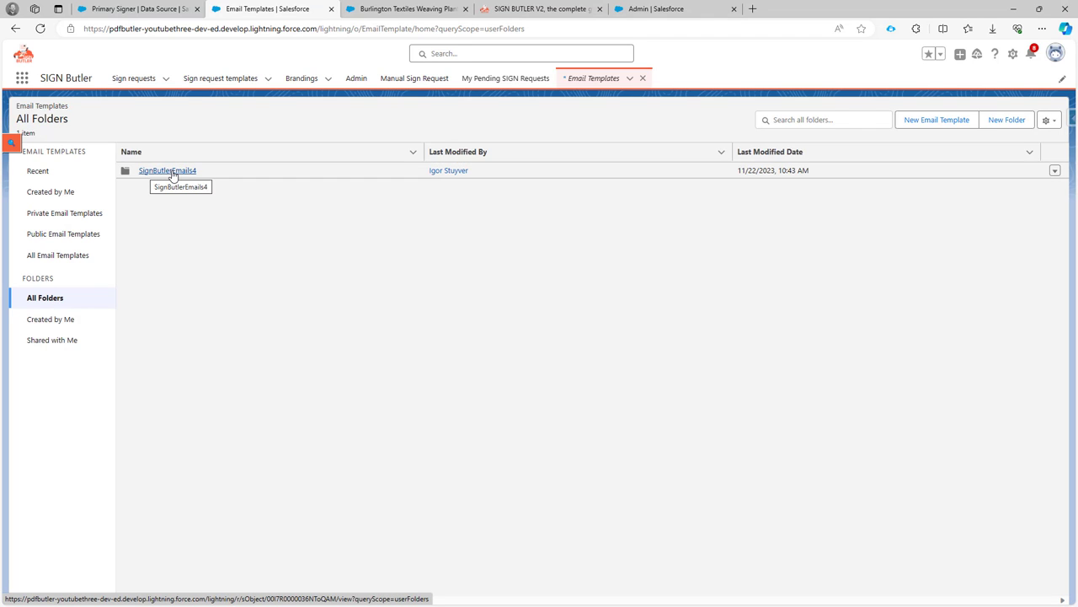
{"action": "left_click", "coordinate": [172, 172]}
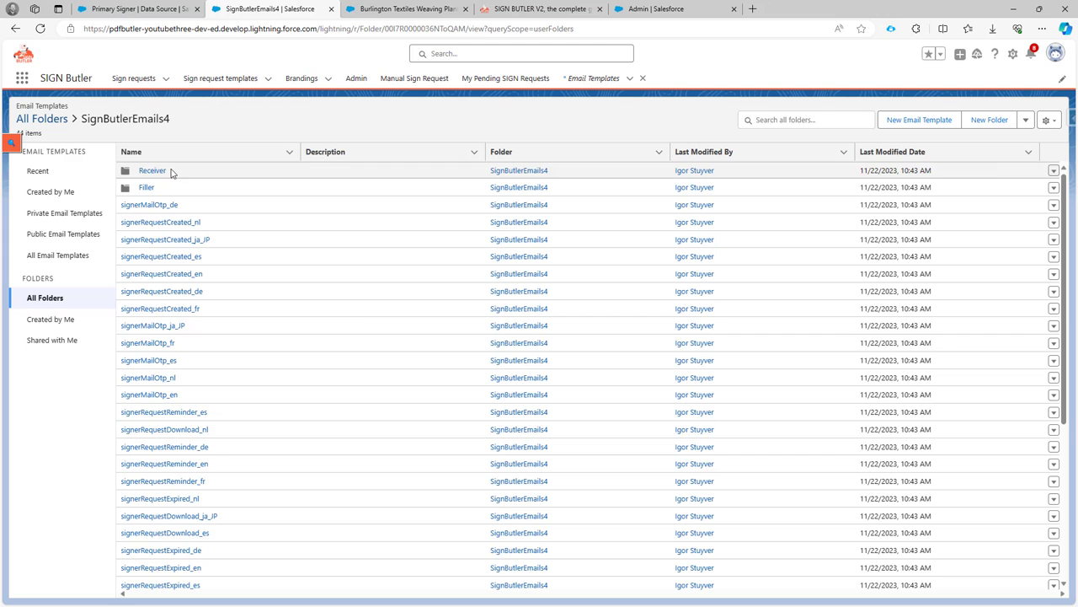
{"action": "scroll", "coordinate": [193, 390], "scroll_direction": "down", "scroll_amount": 2}
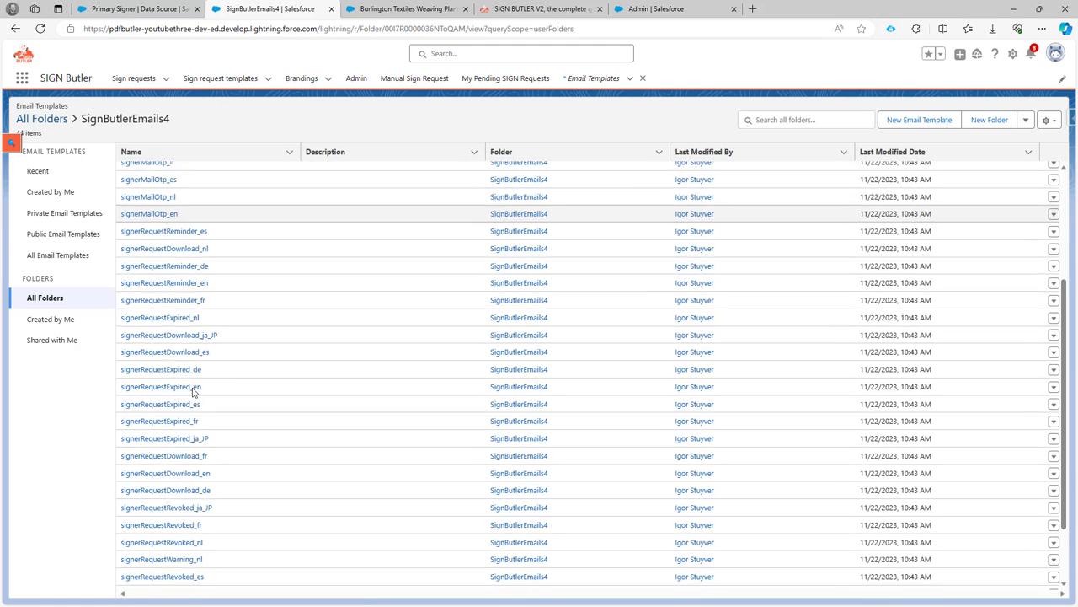
{"action": "scroll", "coordinate": [193, 390], "scroll_direction": "up", "scroll_amount": 2}
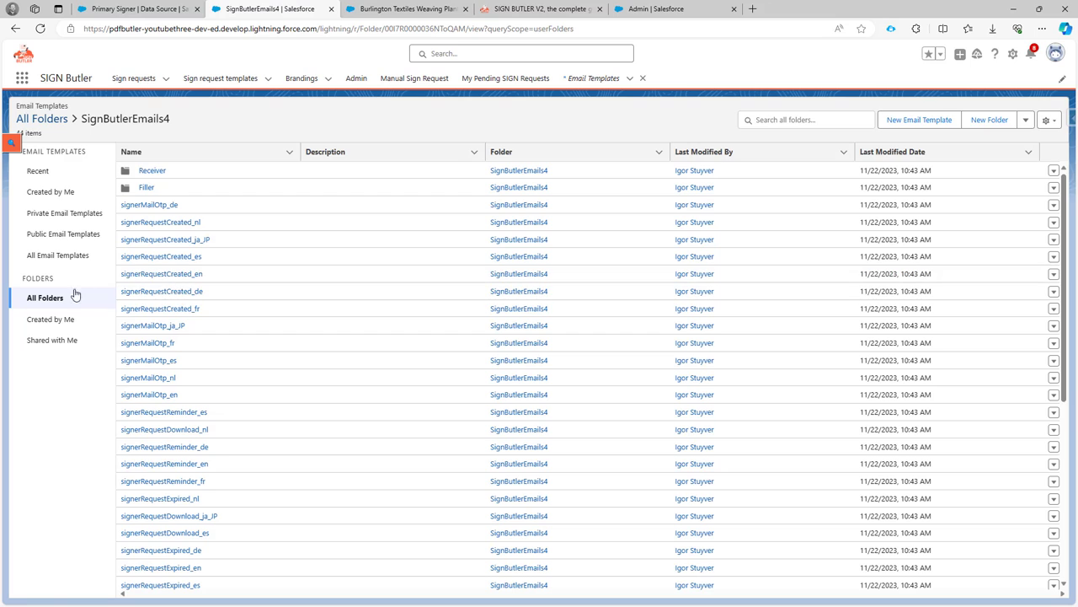
Review the sharing settings of the SignButlerEmails4 folder, keep access at View, search for a user by first name and finish
{"action": "left_click", "coordinate": [46, 299]}
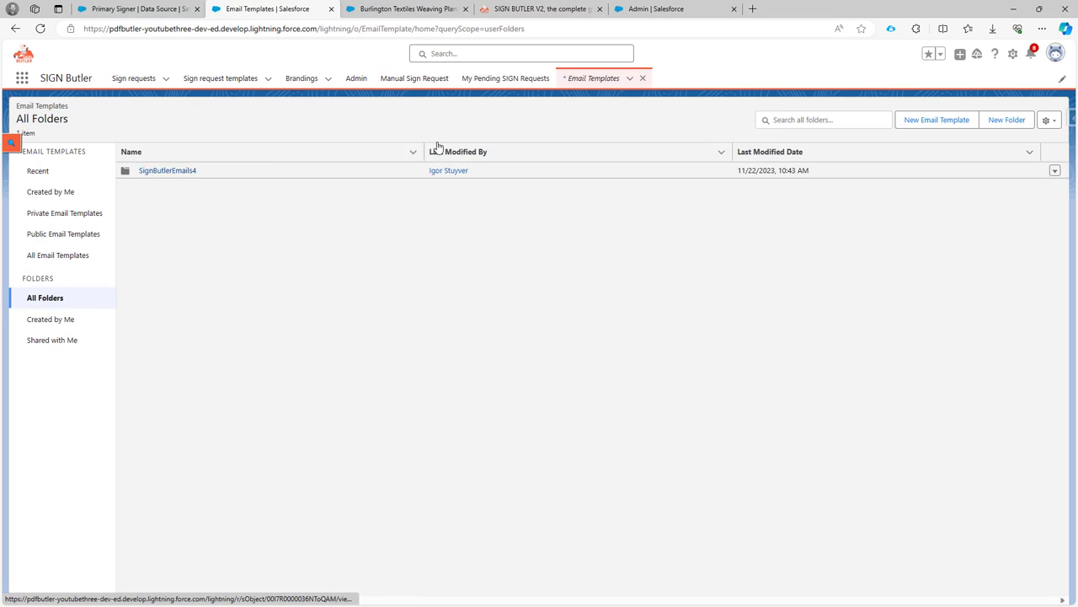
{"action": "left_click", "coordinate": [1055, 170]}
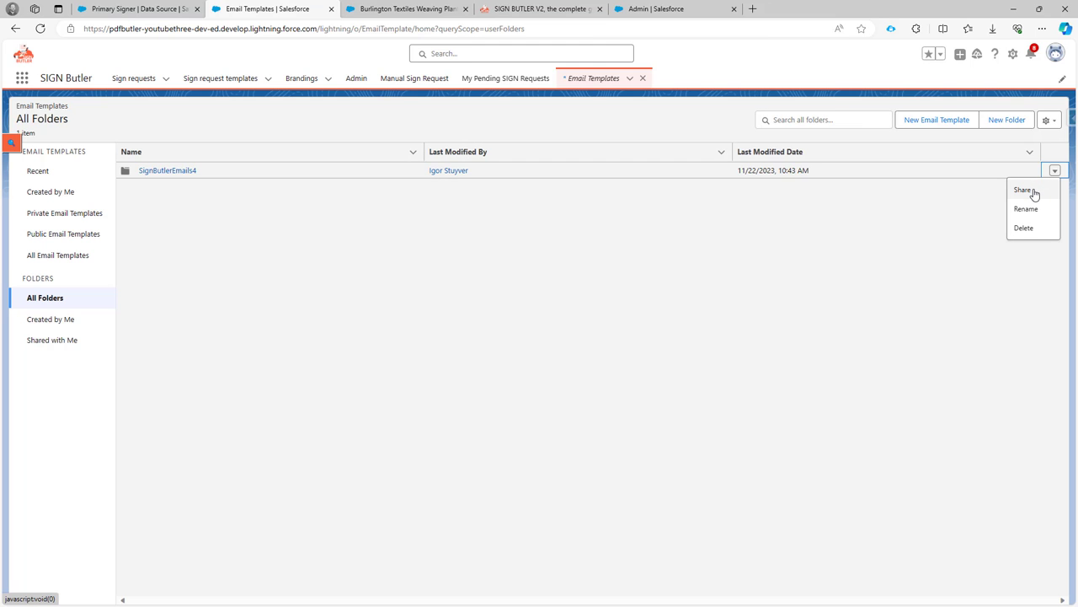
{"action": "left_click", "coordinate": [1024, 191]}
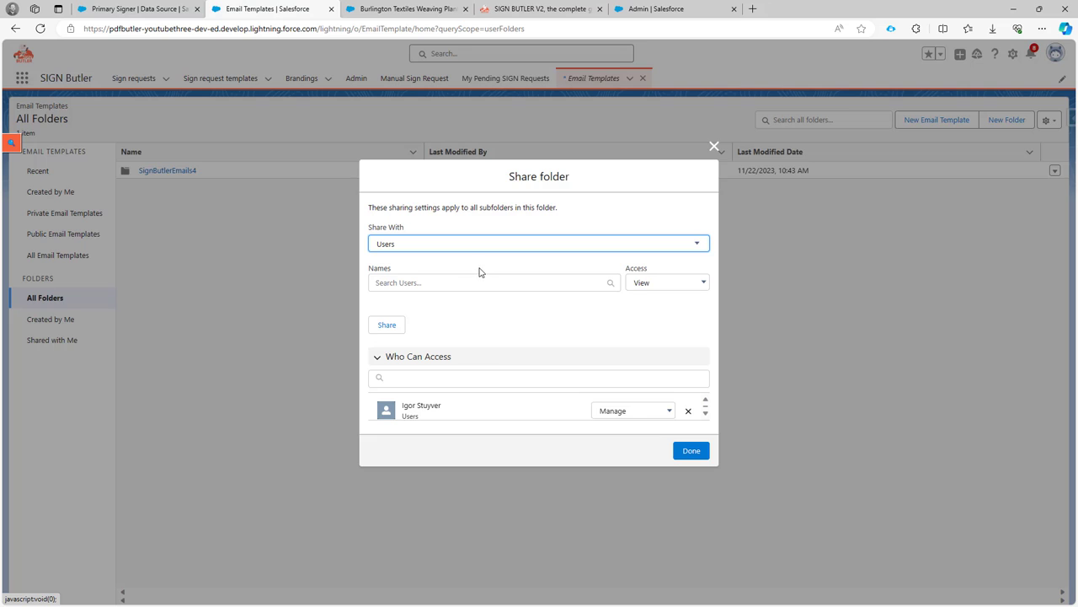
{"action": "left_click", "coordinate": [655, 286]}
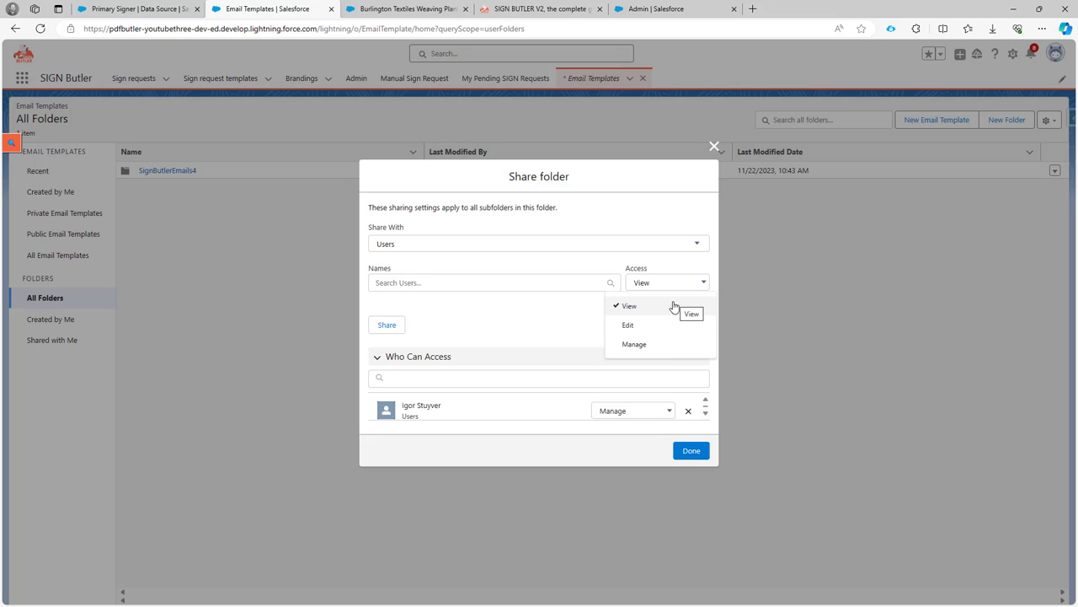
{"action": "left_click", "coordinate": [662, 305]}
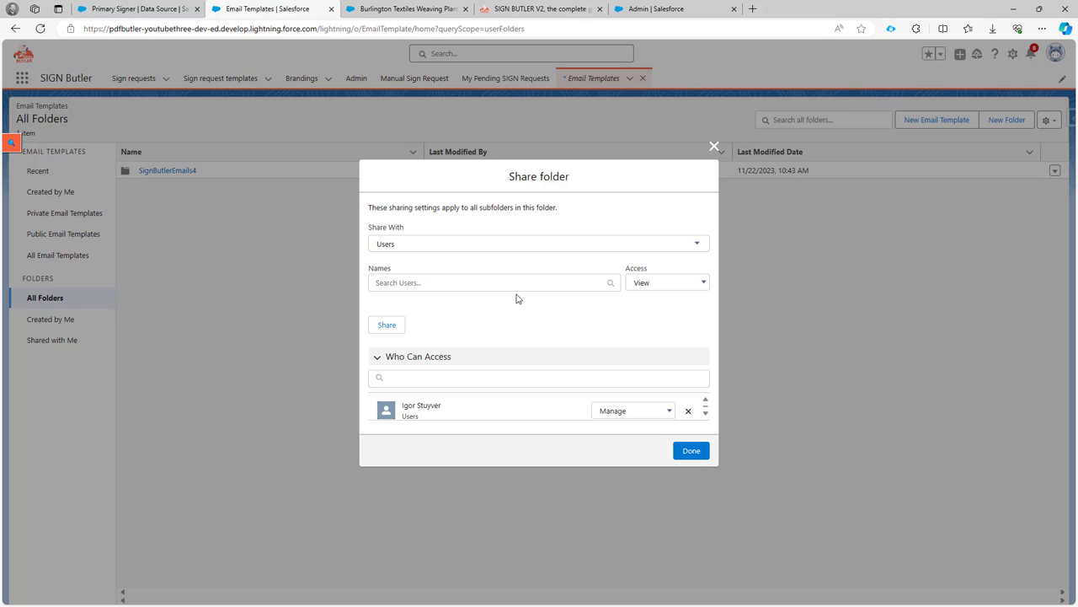
{"action": "left_click", "coordinate": [425, 284]}
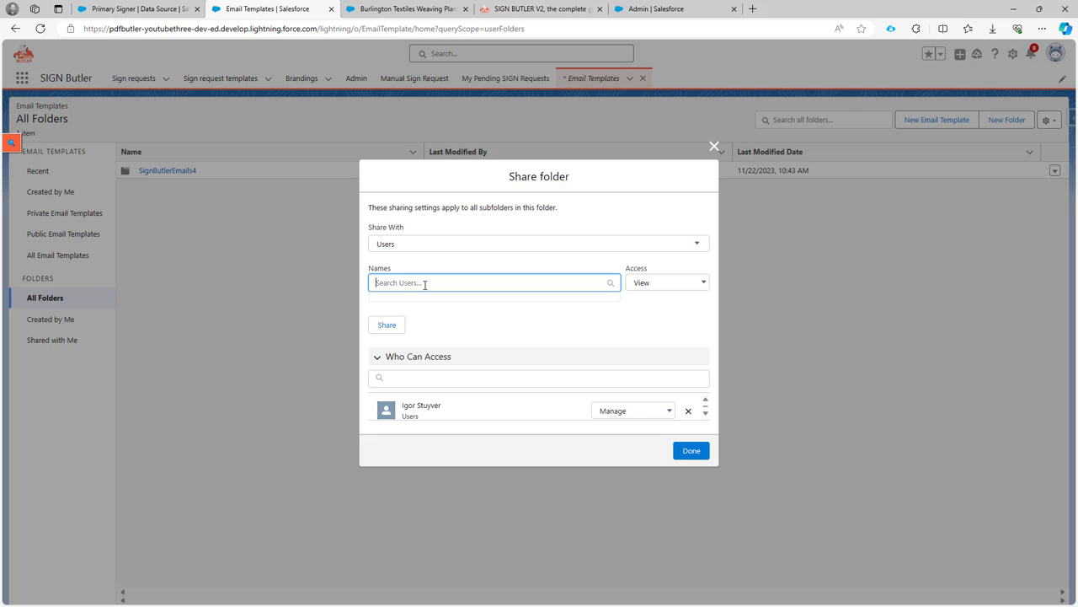
{"action": "type", "text": "igor"}
{"action": "scroll", "coordinate": [430, 414], "scroll_direction": "down", "scroll_amount": 1}
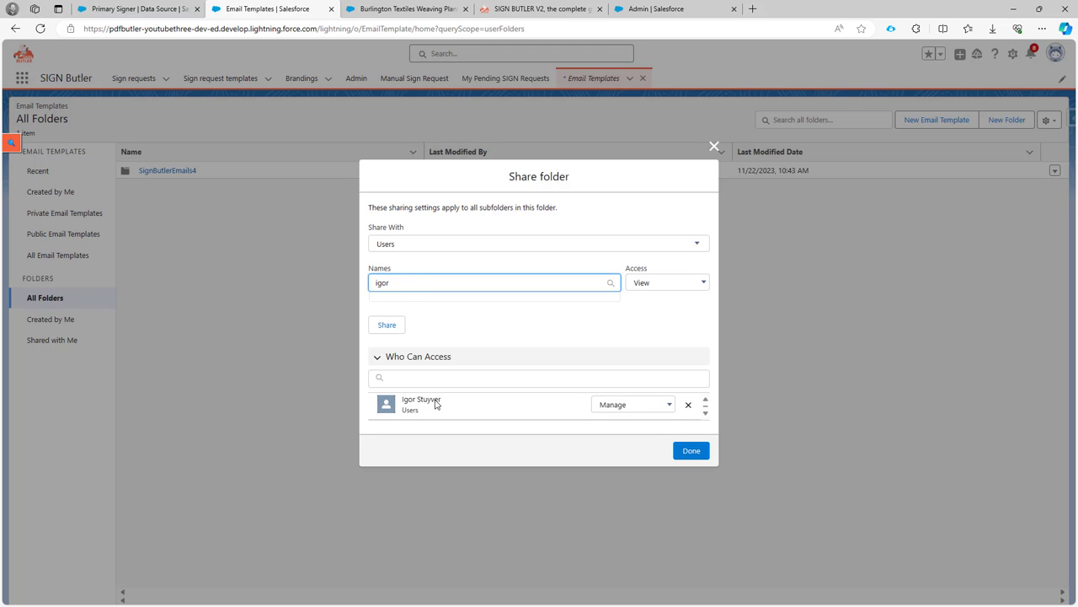
{"action": "left_click", "coordinate": [691, 451]}
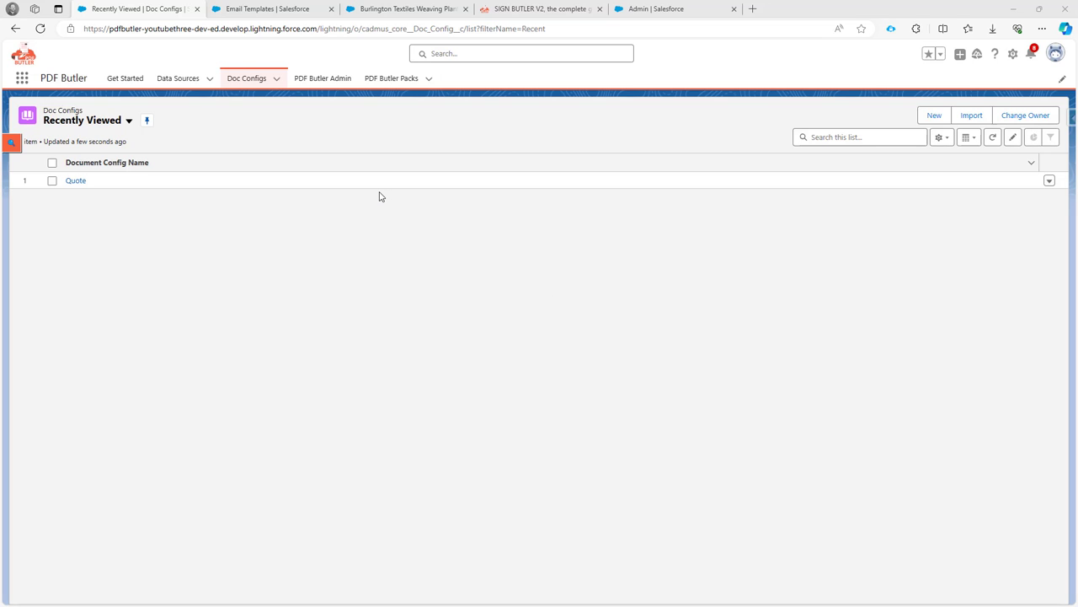
Create a PDF Butler Pack named Sign Opportunity with Quote as its Leading Doc Config and save it
{"action": "left_click", "coordinate": [388, 82]}
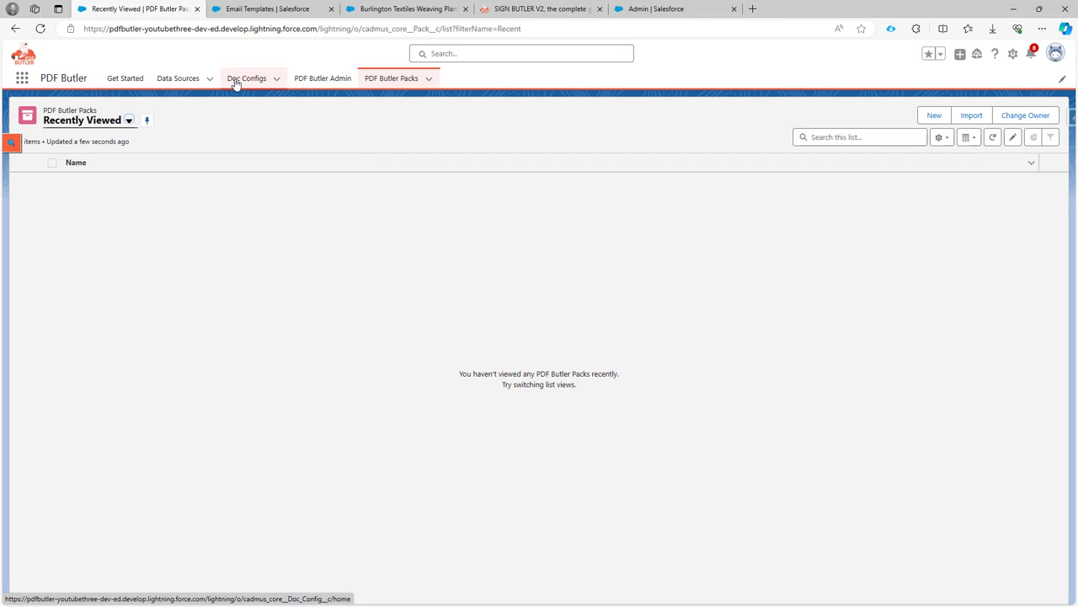
{"action": "left_click", "coordinate": [934, 116]}
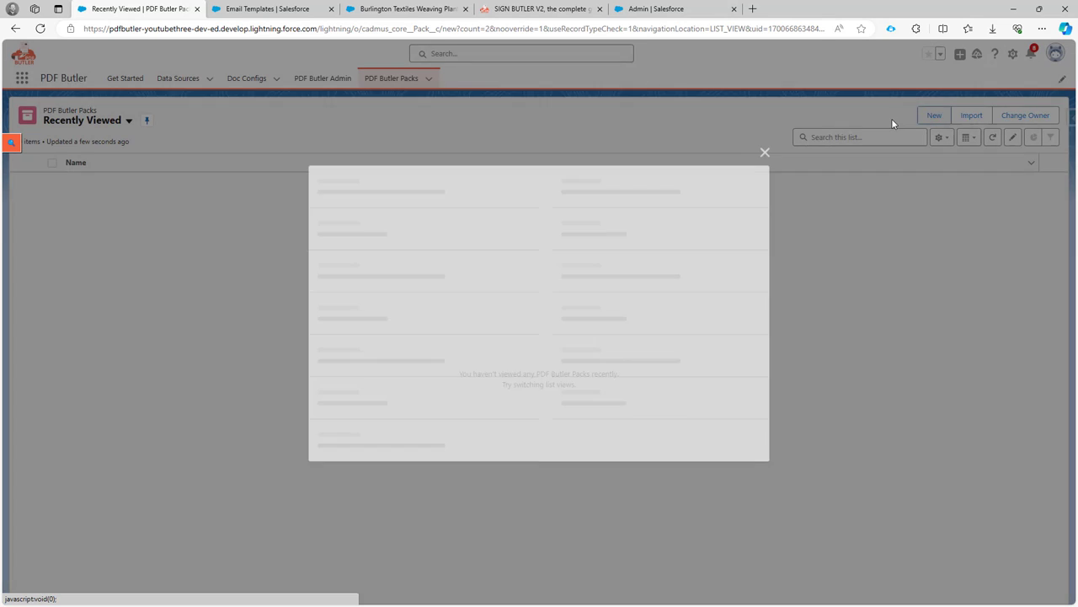
{"action": "left_click", "coordinate": [411, 299]}
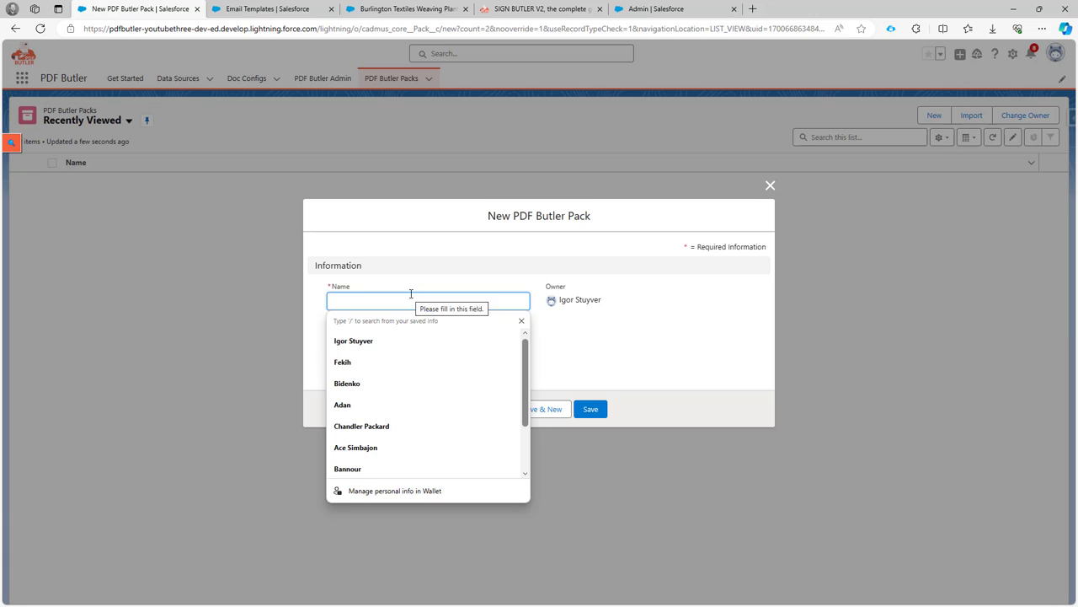
{"action": "type", "text": "Sign"}
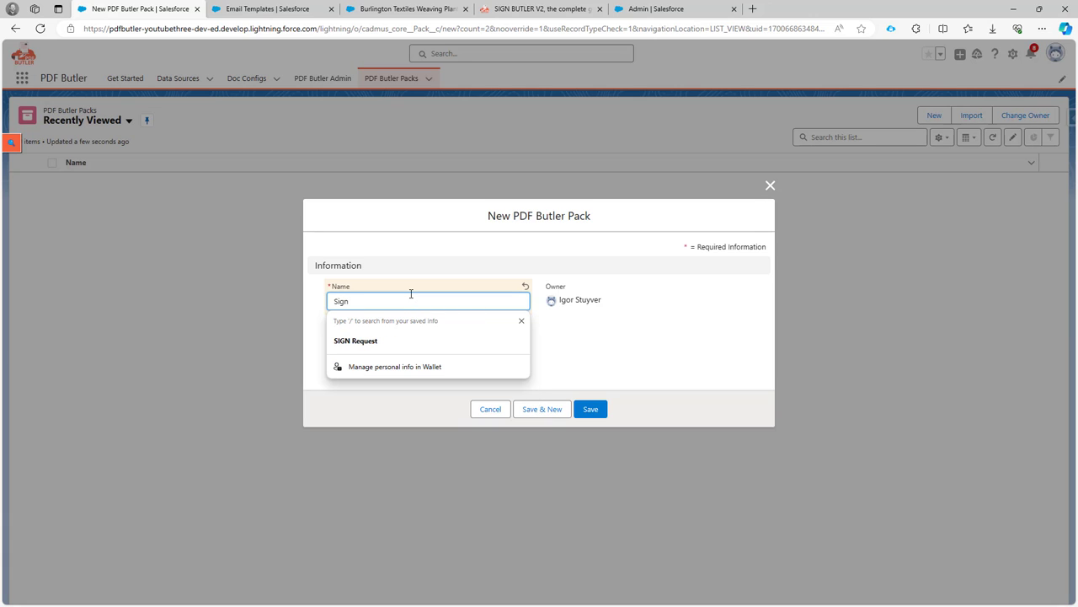
{"action": "type", "text": " Opportunity"}
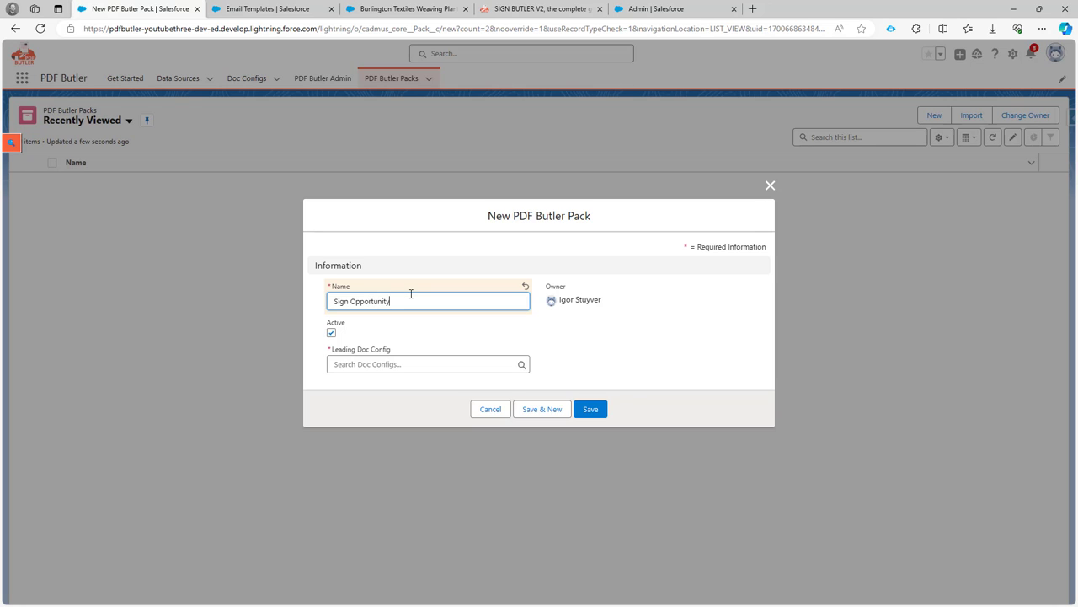
{"action": "left_click", "coordinate": [409, 364]}
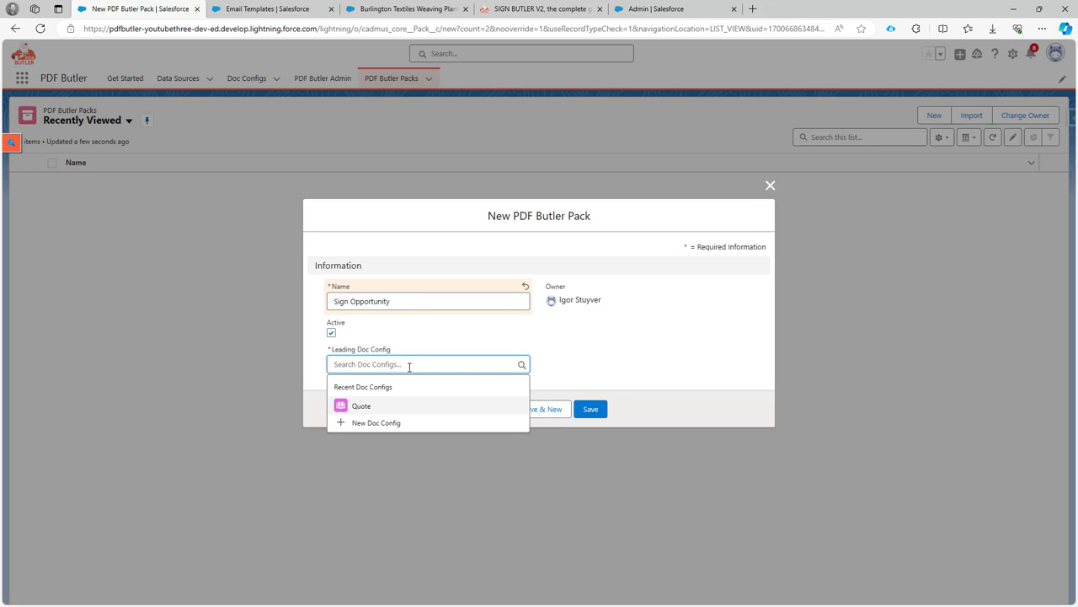
{"action": "left_click", "coordinate": [352, 407]}
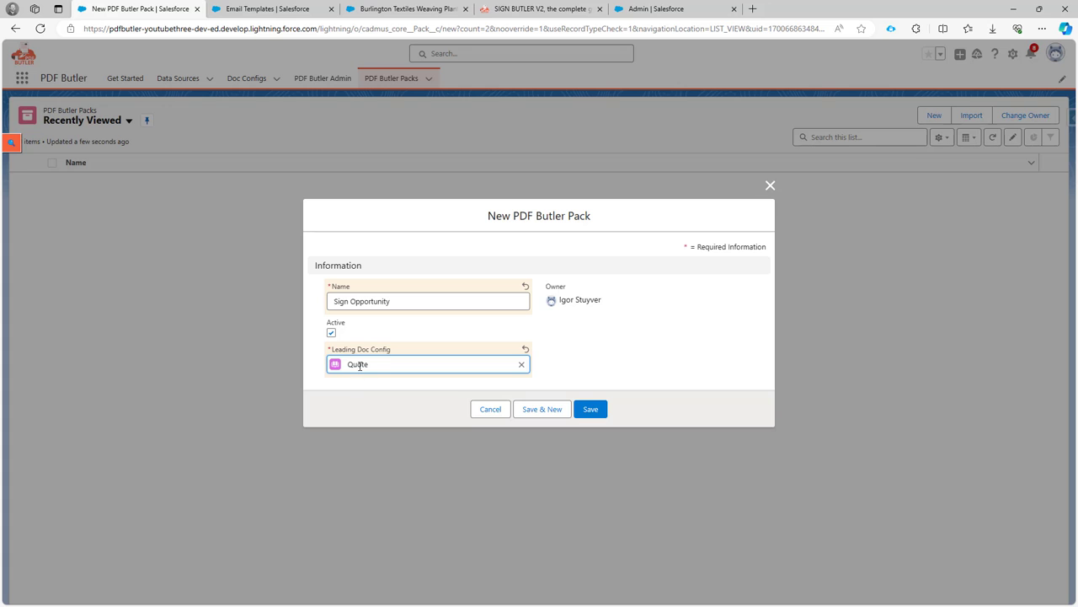
{"action": "left_click", "coordinate": [597, 410]}
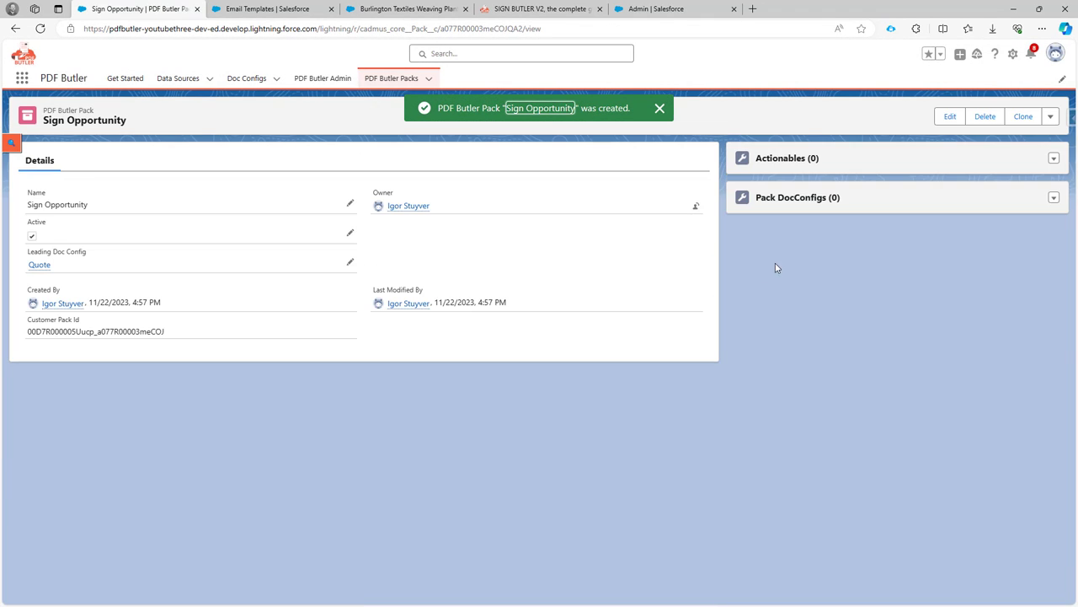
Start a new actionable of record type SIGN Butler for the Sign Opportunity pack and name it Act Sign Opp
{"action": "left_click", "coordinate": [1054, 159]}
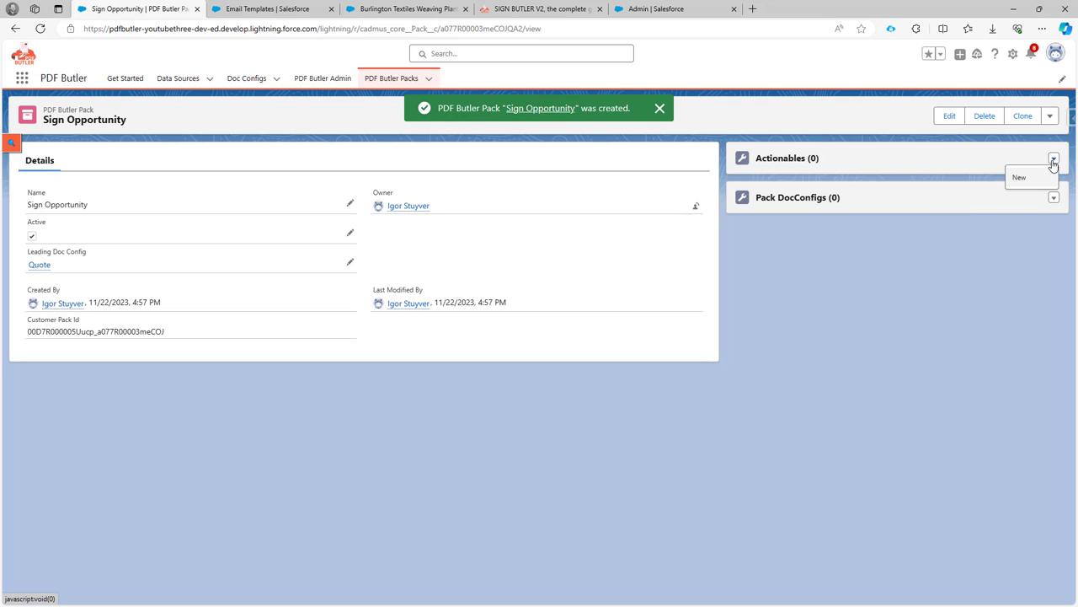
{"action": "left_click", "coordinate": [1030, 178]}
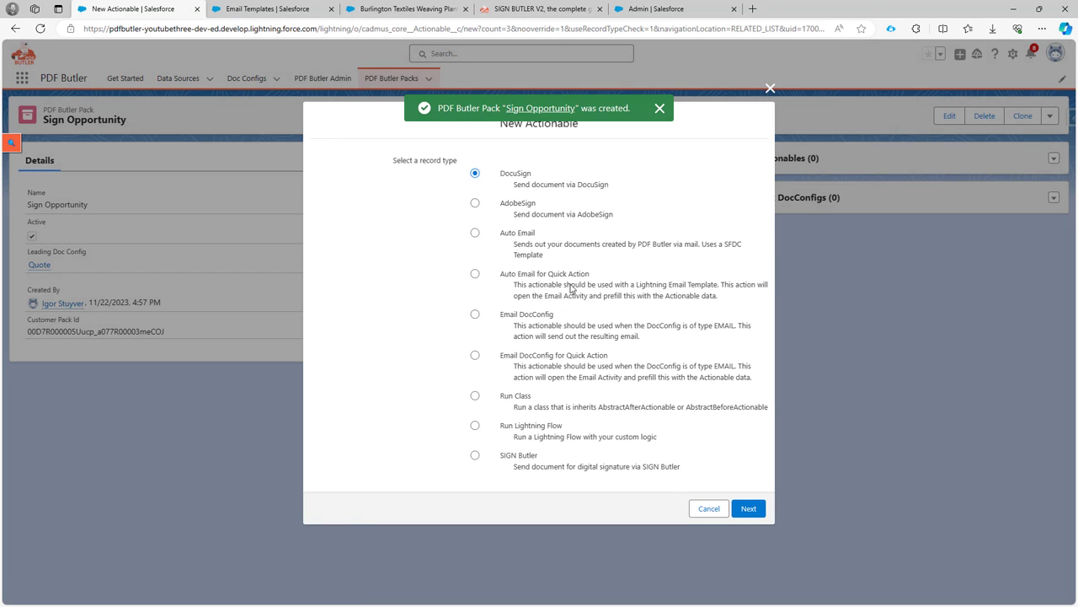
{"action": "left_click", "coordinate": [507, 456]}
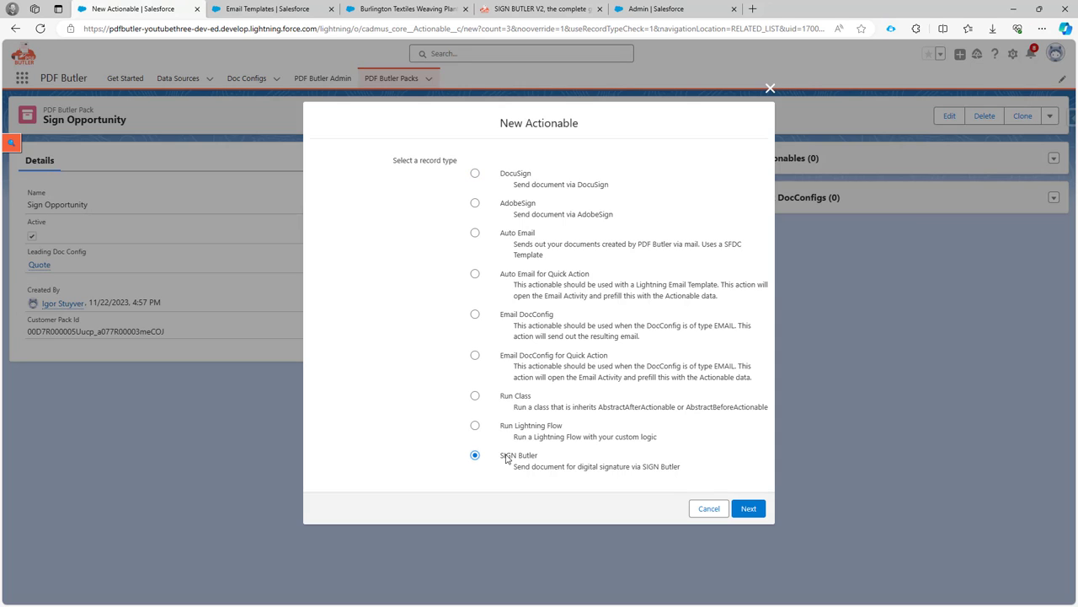
{"action": "left_click", "coordinate": [748, 509]}
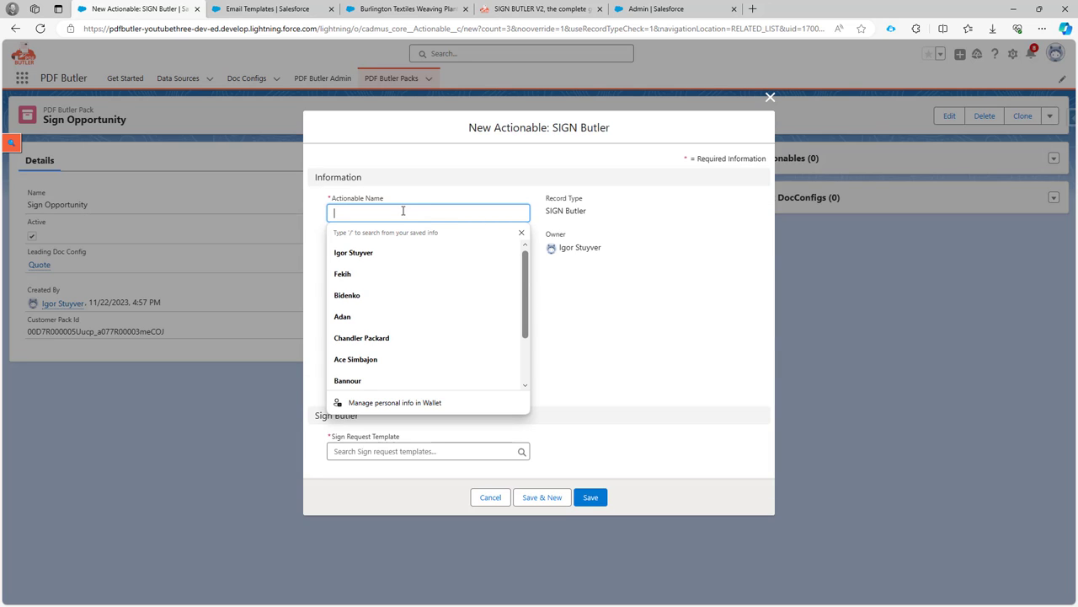
{"action": "type", "text": "Act Sign Opp"}
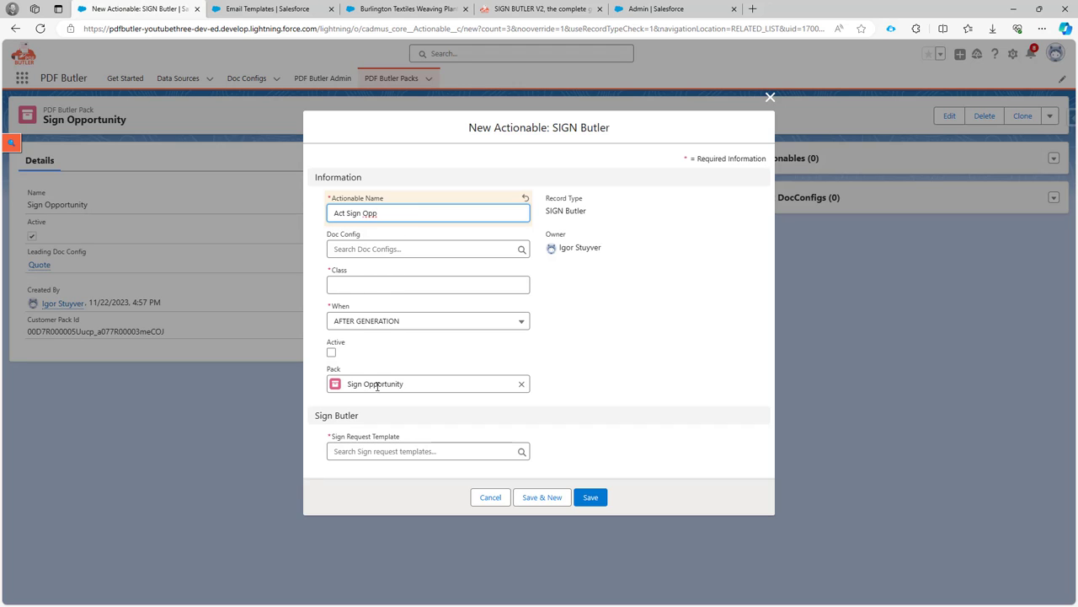
Fill the actionable's Class with cadmus_sign2.Actionable_SignButlerSilent, copied from the SIGN BUTLER V2 Setup, Register & config steps page
{"action": "left_click", "coordinate": [362, 288]}
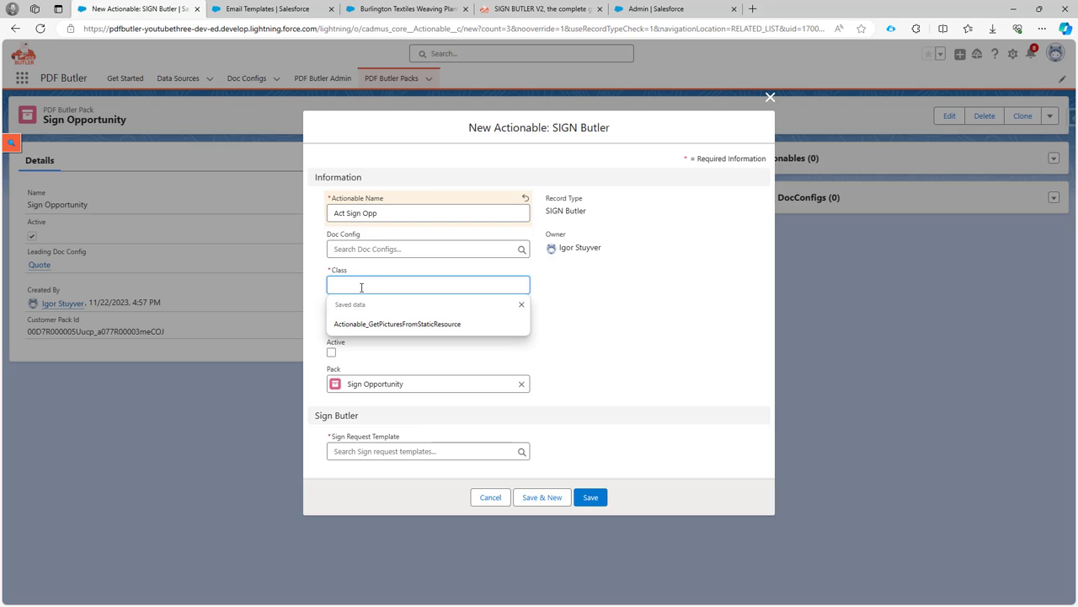
{"action": "left_click", "coordinate": [566, 11]}
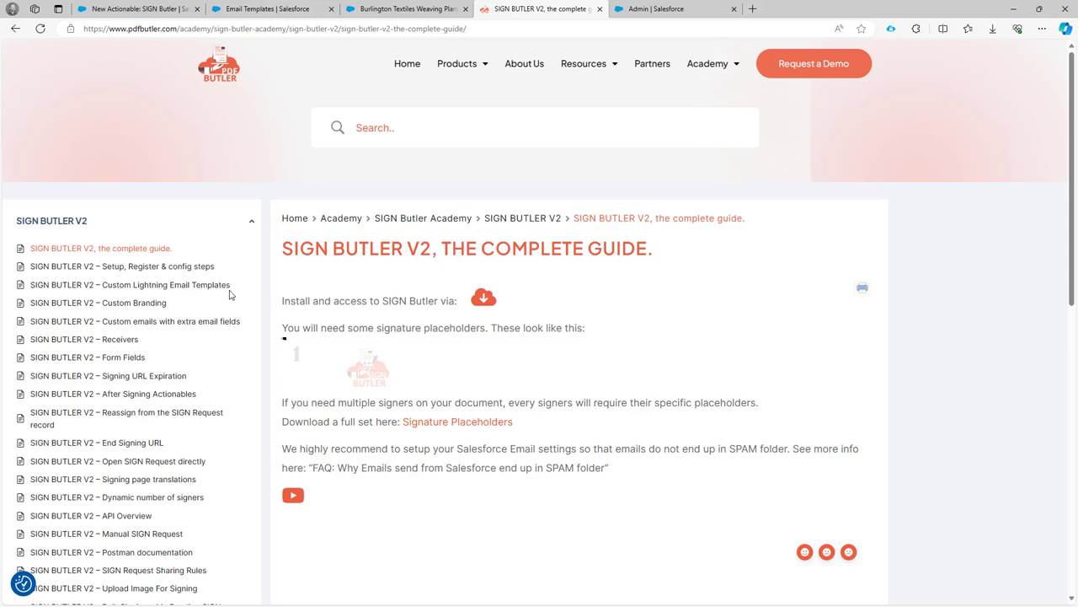
{"action": "left_click", "coordinate": [175, 269]}
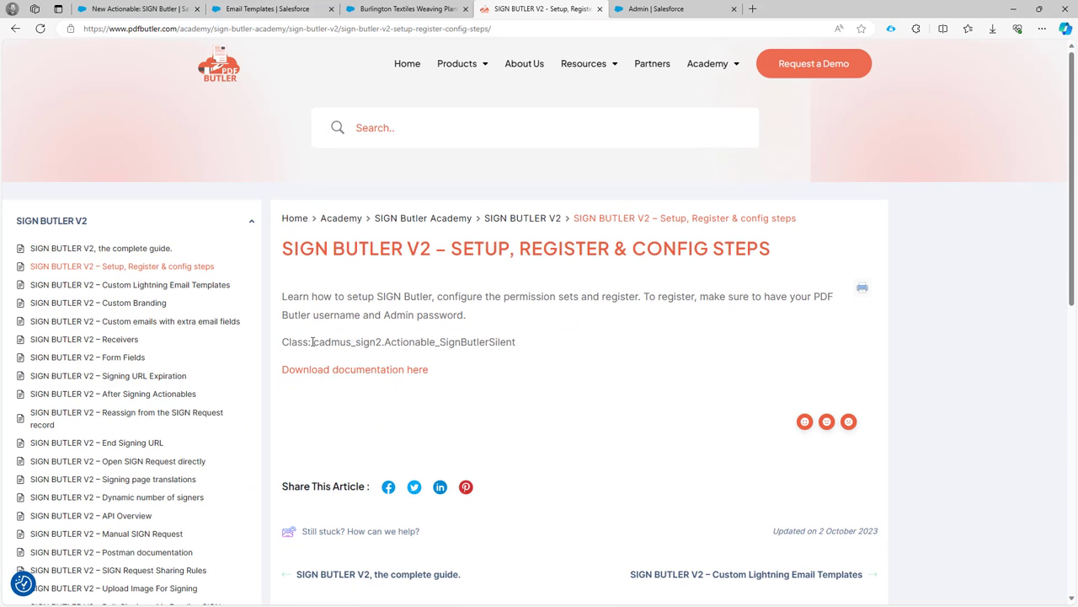
{"action": "left_click_drag", "start_coordinate": [315, 341], "coordinate": [516, 342]}
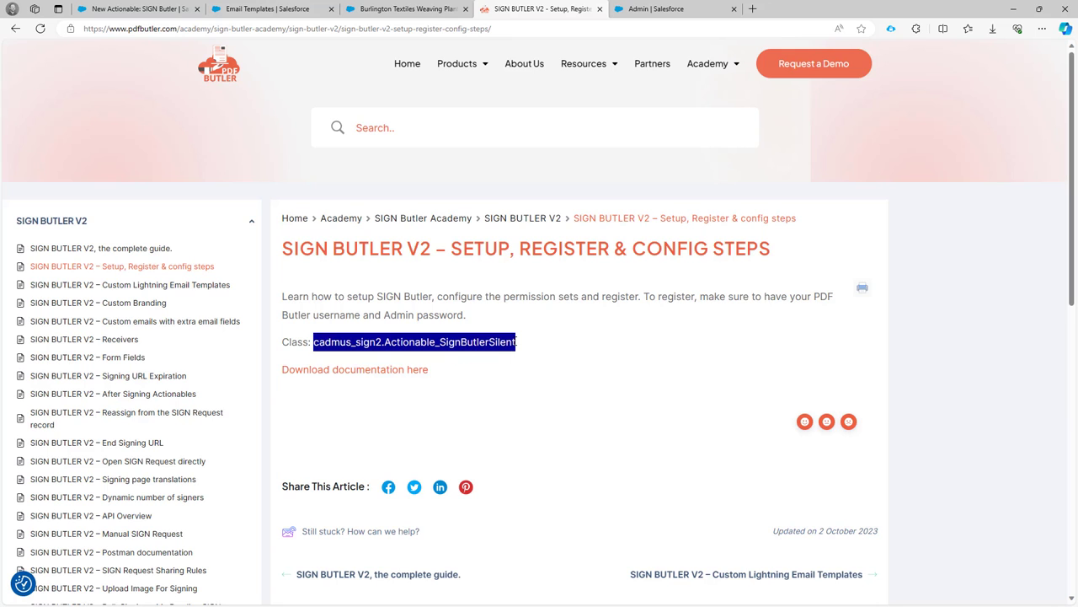
{"action": "right_click", "coordinate": [499, 341]}
{"action": "left_click", "coordinate": [529, 352]}
{"action": "left_click", "coordinate": [173, 10]}
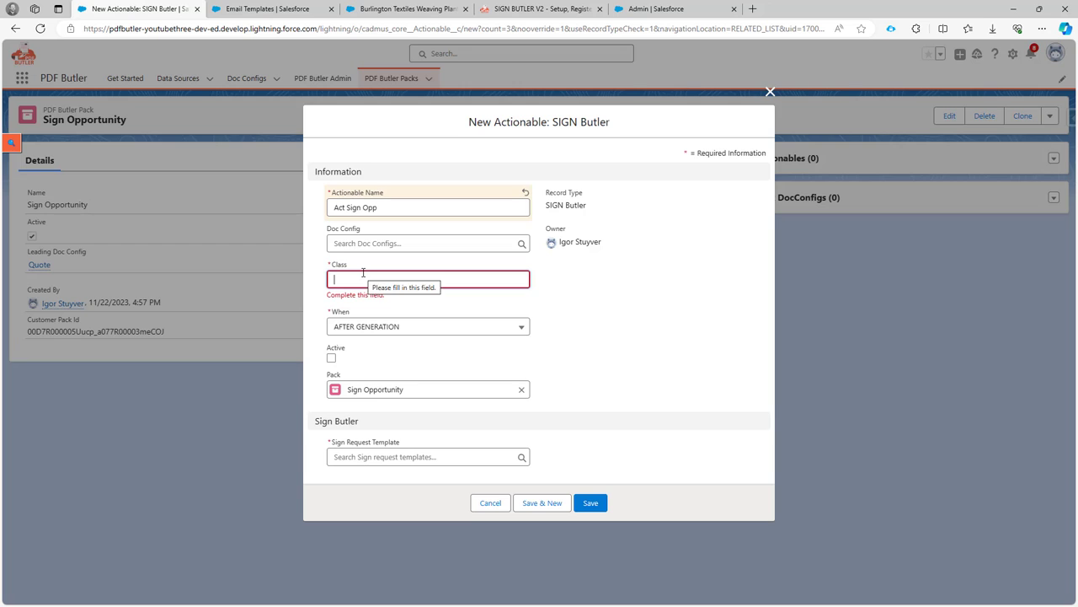
{"action": "right_click", "coordinate": [404, 279]}
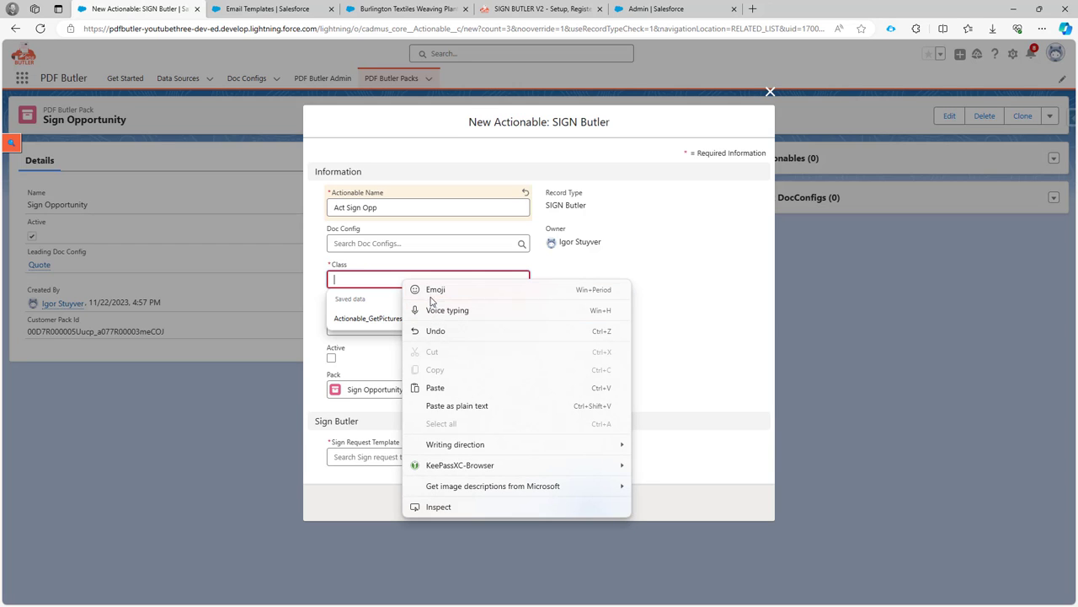
{"action": "left_click", "coordinate": [449, 390]}
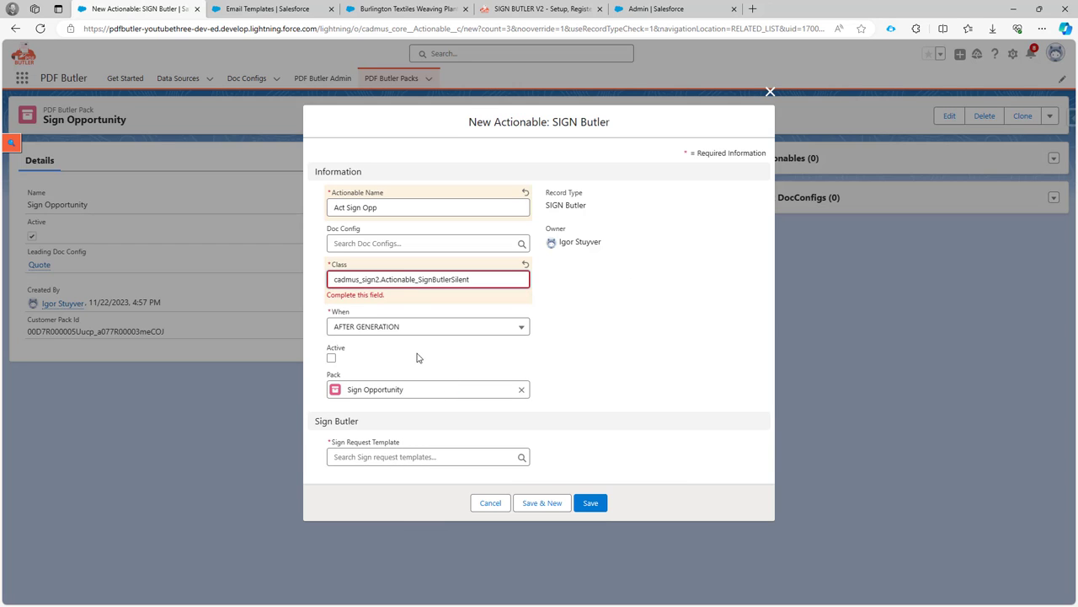
Make the actionable active, assign Quote Signing as its Sign Request Template and save it
{"action": "left_click", "coordinate": [332, 358]}
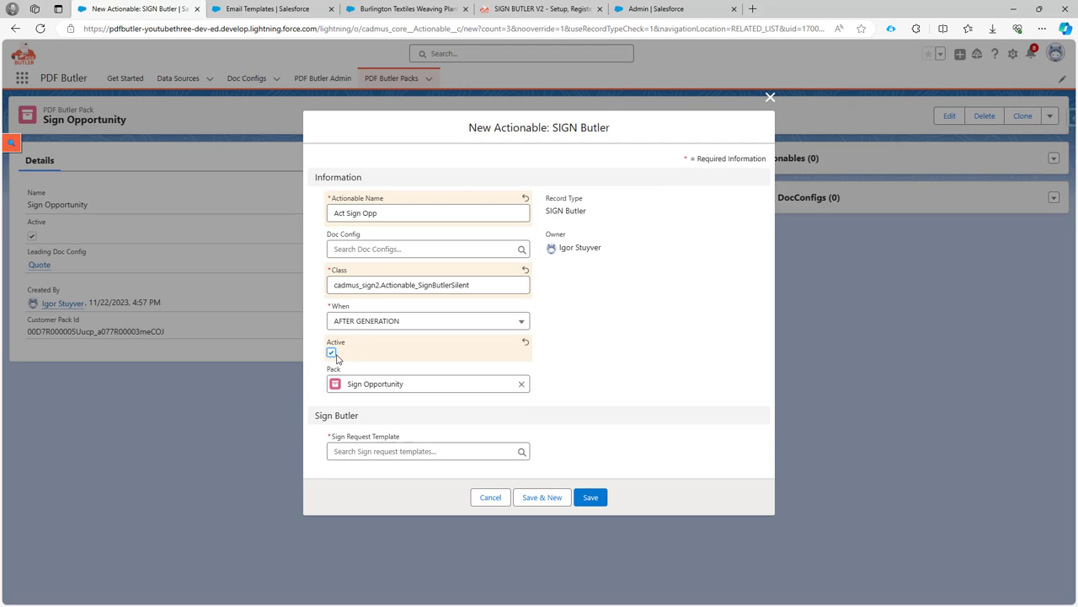
{"action": "left_click", "coordinate": [410, 453]}
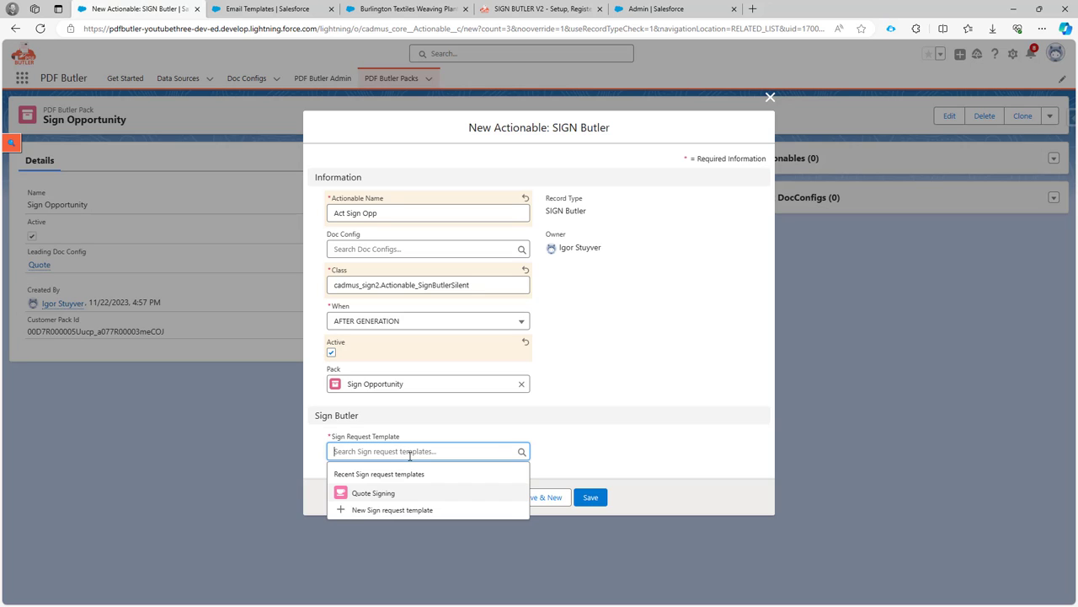
{"action": "left_click", "coordinate": [379, 495]}
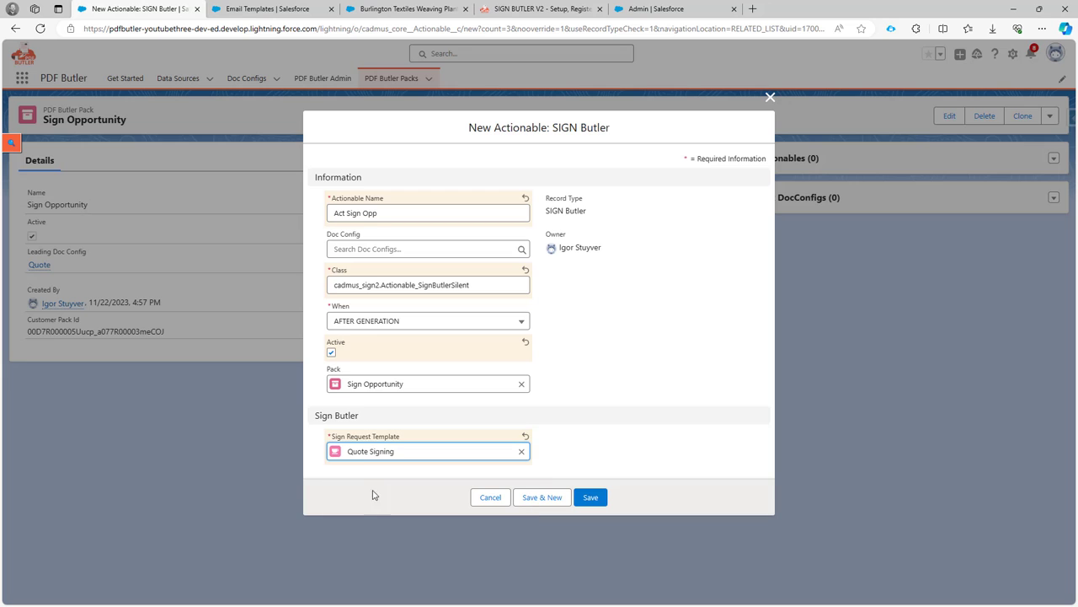
{"action": "left_click", "coordinate": [602, 502]}
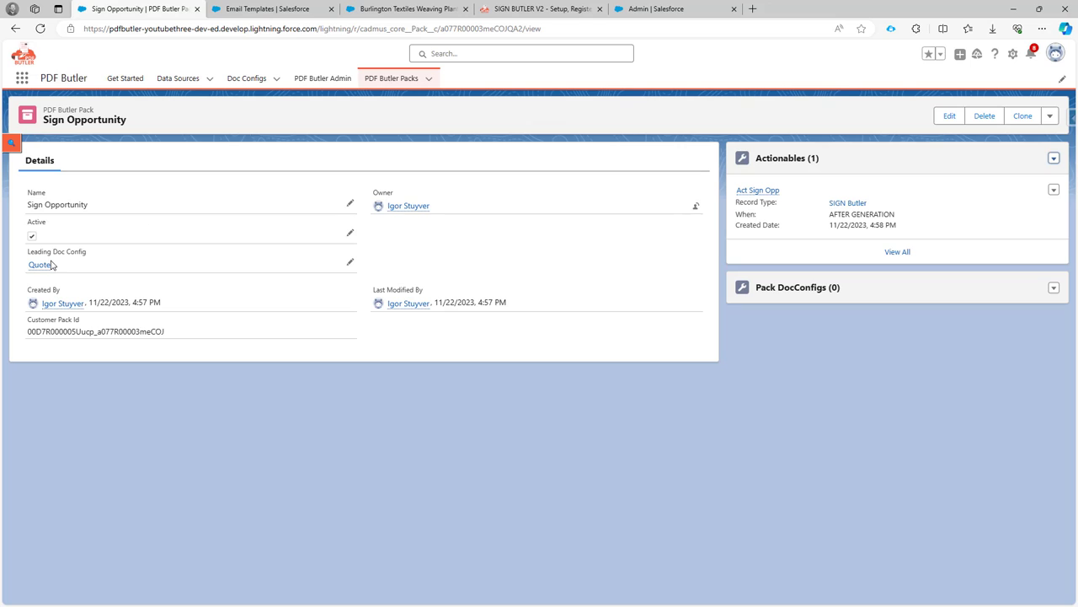
Open the pack's Quote Doc Config in PDF Butler, download its default document and open it in Word at full size
{"action": "mouse_move", "coordinate": [65, 267]}
{"action": "mouse_move", "coordinate": [753, 193]}
{"action": "left_click", "coordinate": [39, 265]}
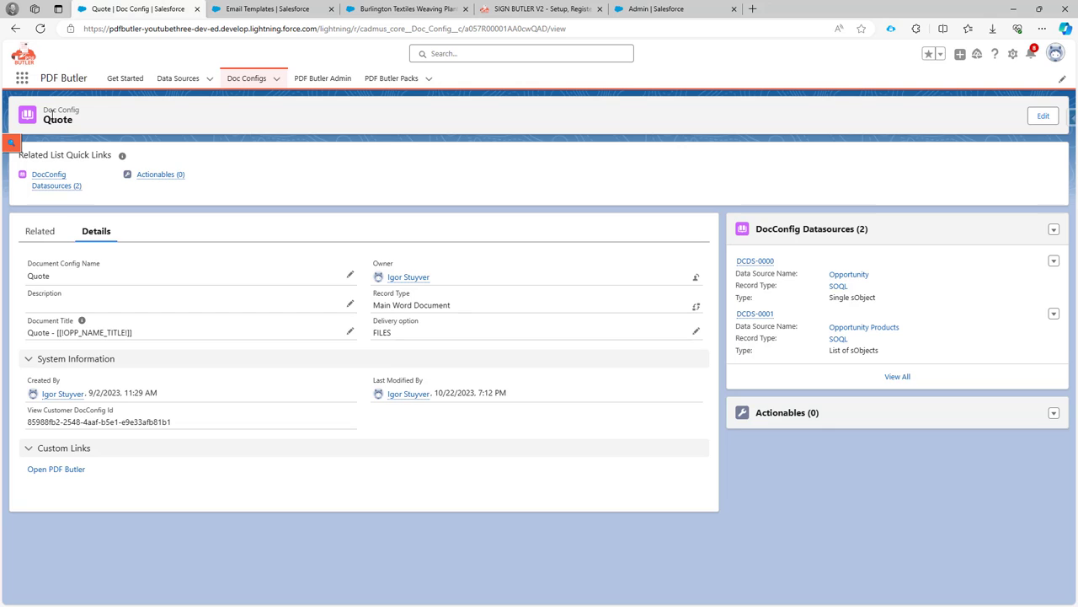
{"action": "left_click", "coordinate": [42, 471]}
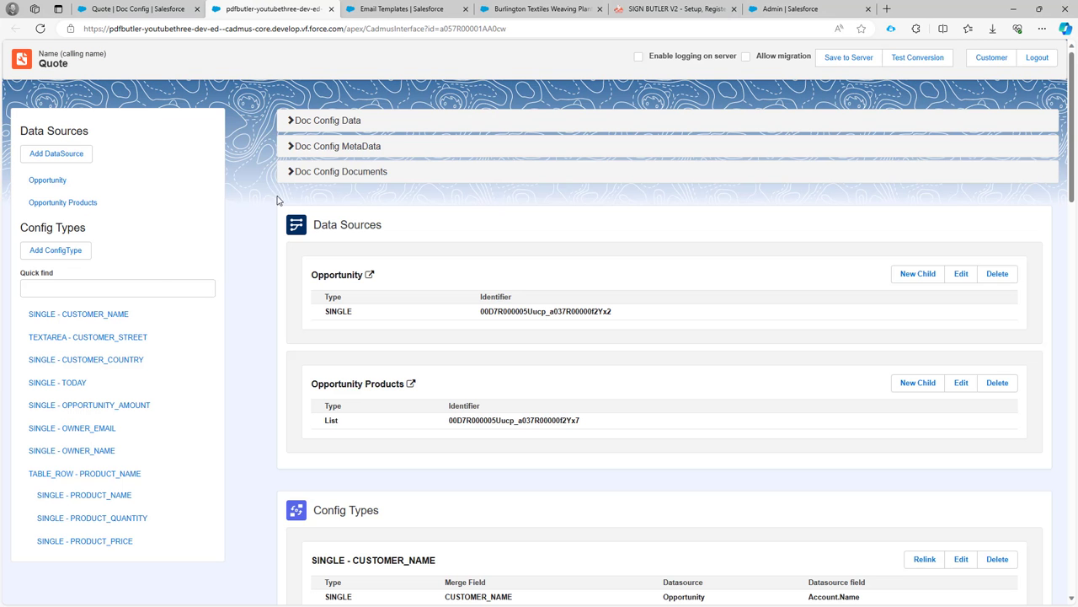
{"action": "left_click", "coordinate": [300, 171]}
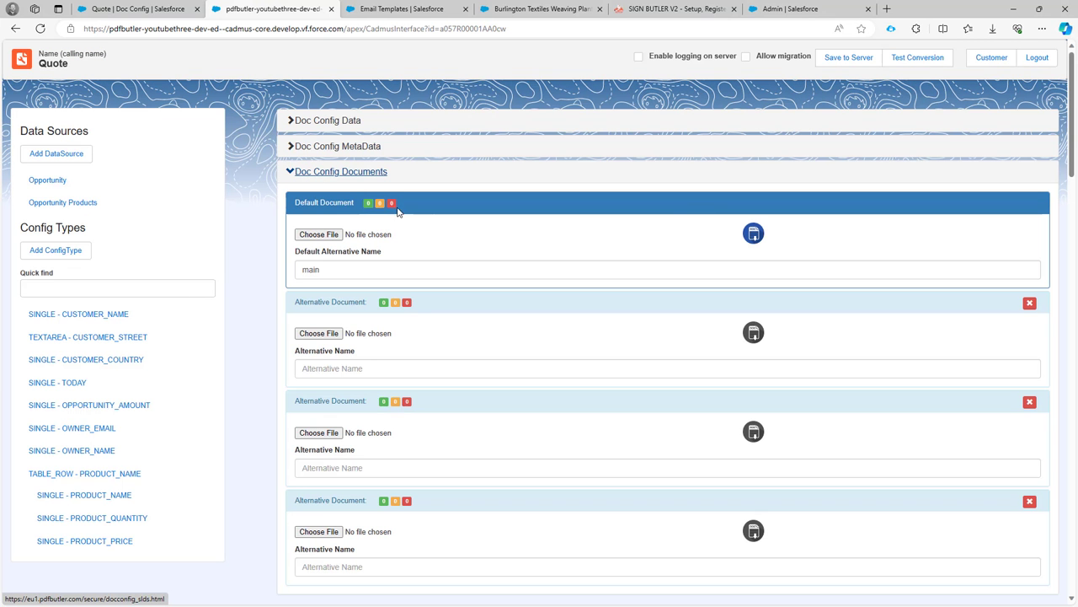
{"action": "left_click", "coordinate": [754, 232]}
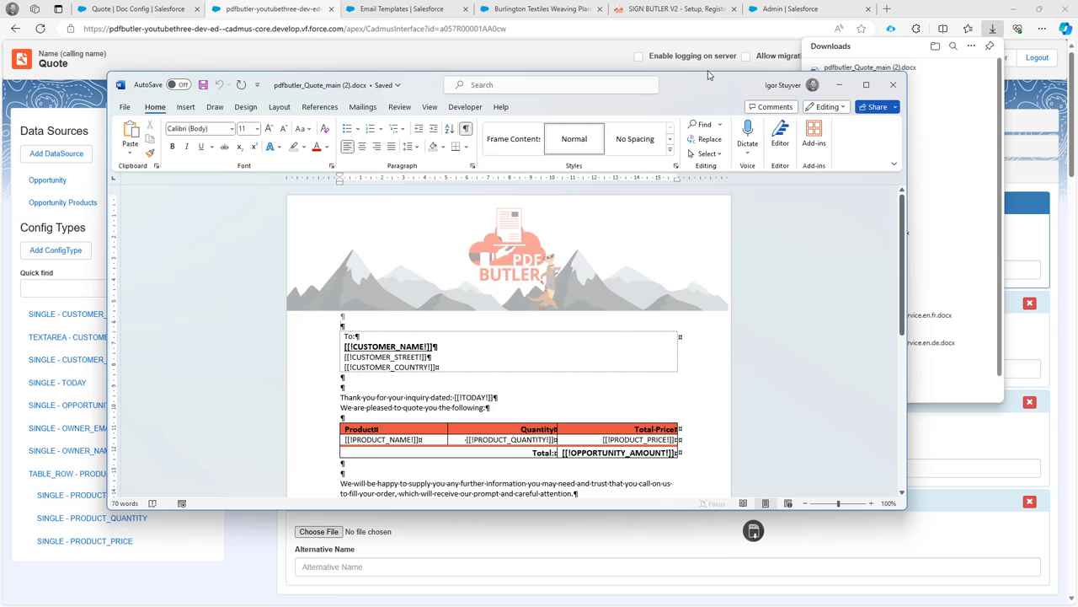
{"action": "double_click", "coordinate": [698, 89]}
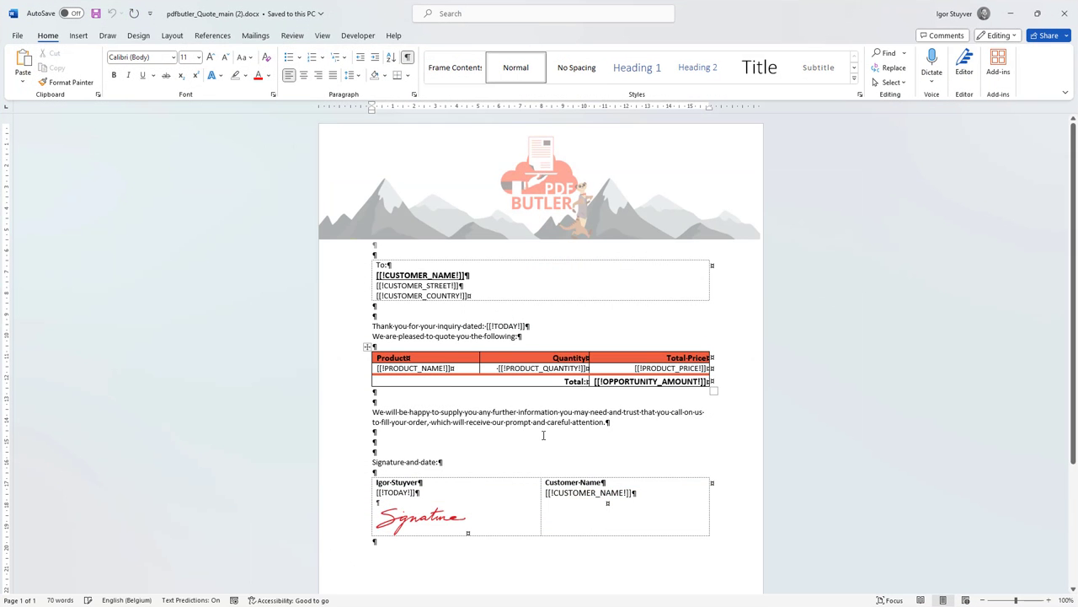
Delete the content below the [[!CUSTOMER_NAME!]] merge field in the signature table's Customer Name cell
{"action": "scroll", "coordinate": [543, 435], "scroll_direction": "down", "scroll_amount": 1}
{"action": "left_click_drag", "start_coordinate": [607, 476], "coordinate": [563, 474]}
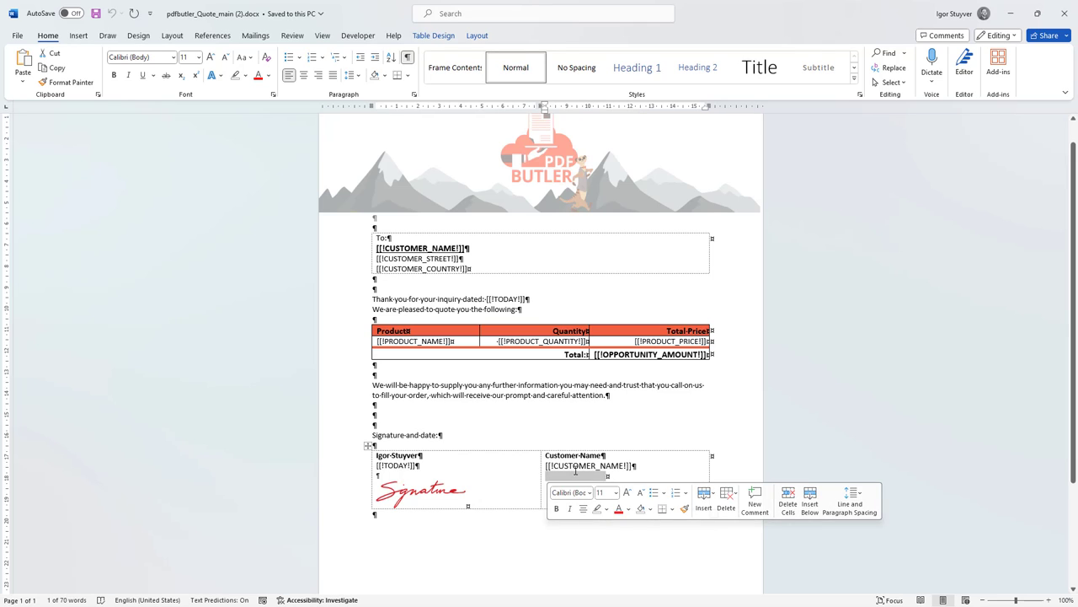
{"action": "key", "text": "Delete"}
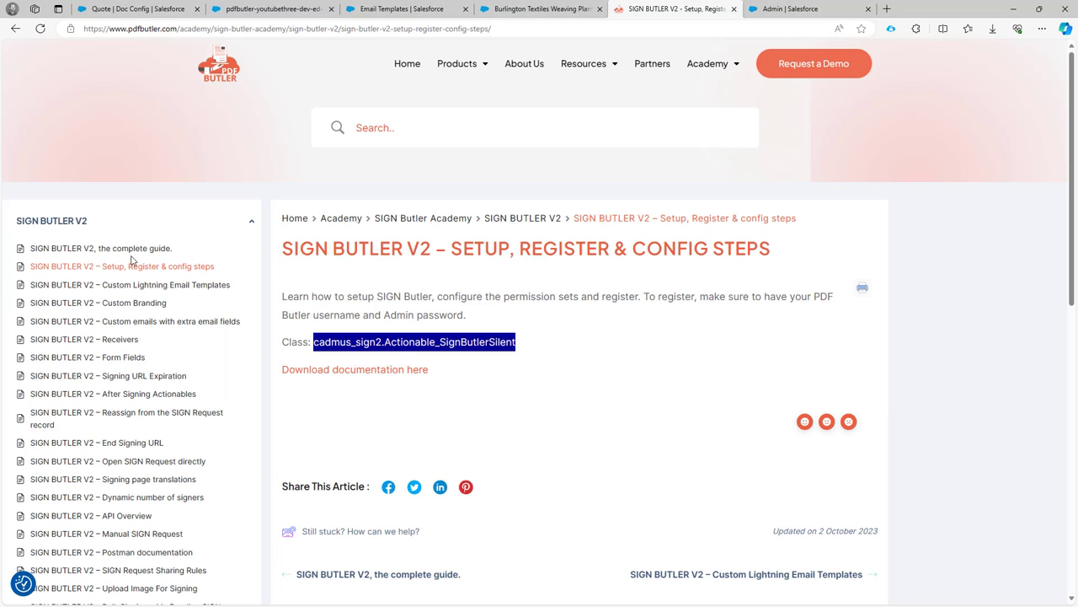
Switch to the SIGN BUTLER V2 complete guide in the browser and examine its signature placeholder image
{"action": "left_click", "coordinate": [128, 248]}
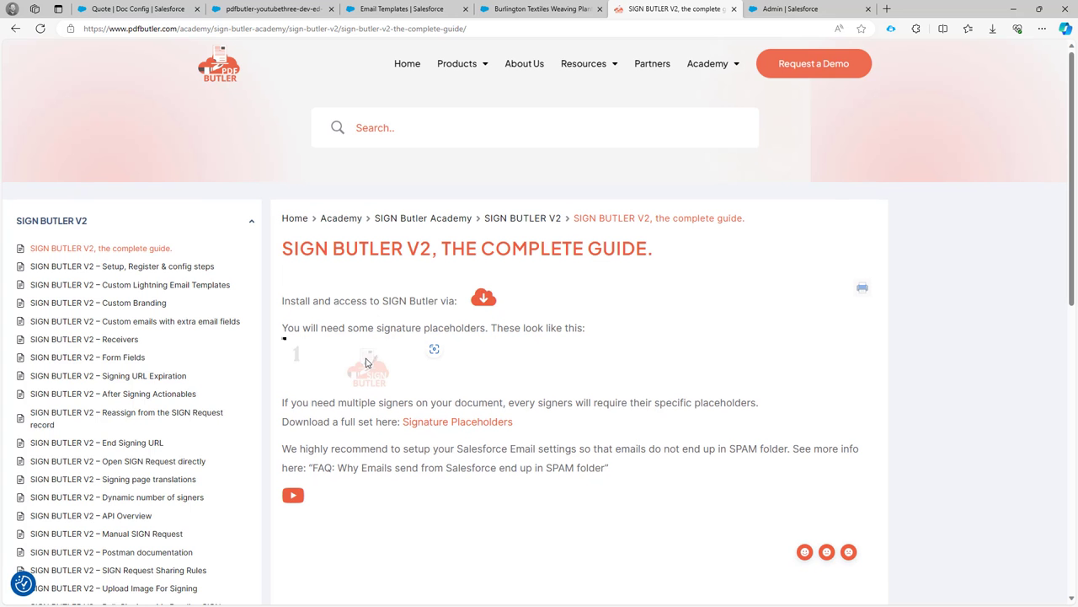
{"action": "right_click", "coordinate": [365, 362]}
{"action": "left_click", "coordinate": [354, 371]}
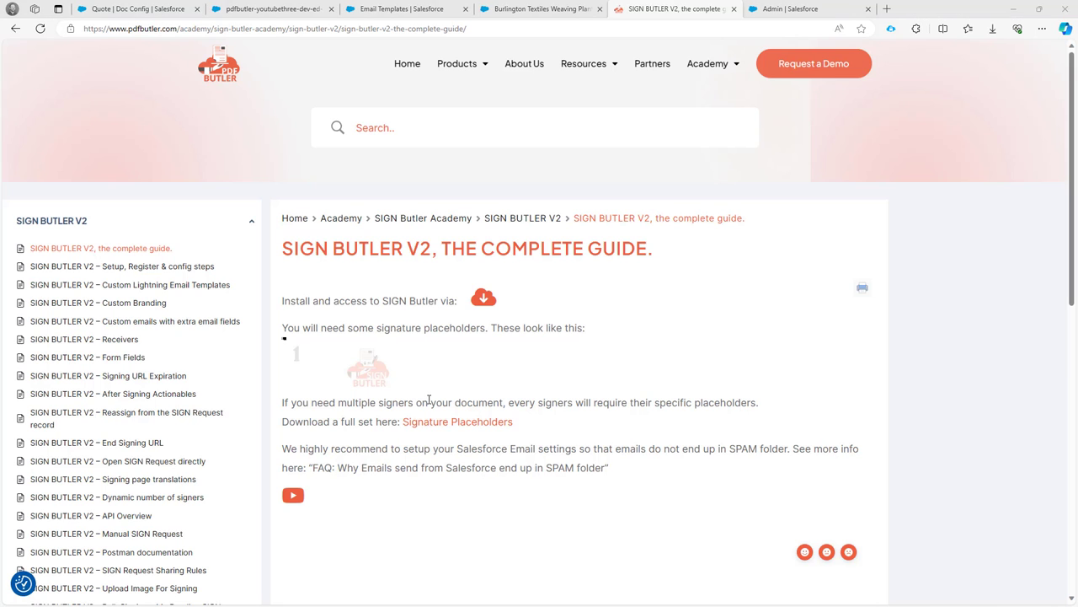
Back in Word, complete the merge field [[!SIGNER1!]] below the customer name in the signature table and save the document
{"action": "key", "text": "alt+Tab"}
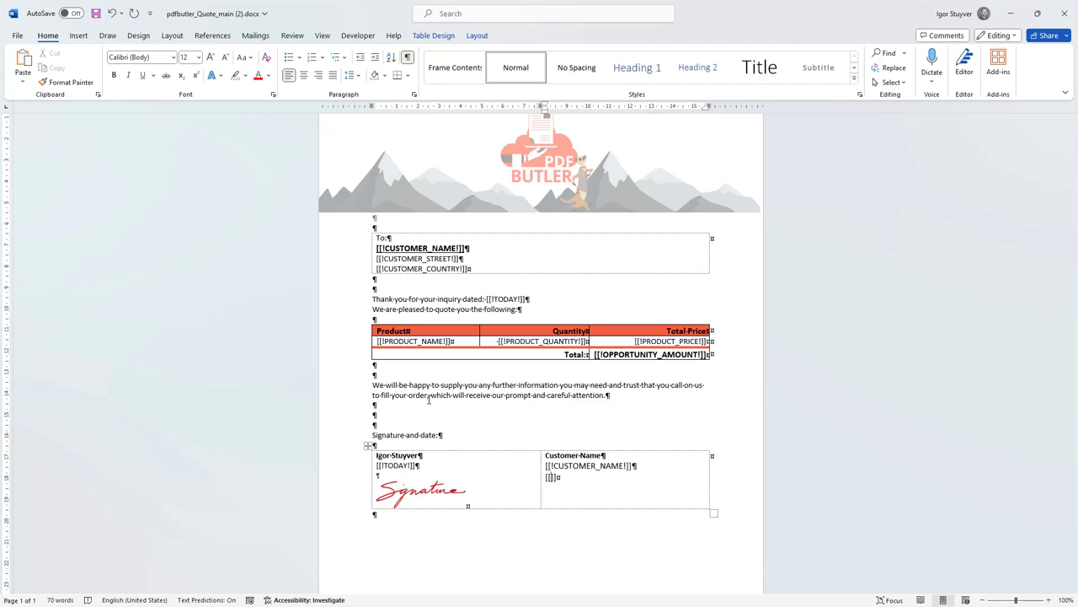
{"action": "type", "text": "SIGNER1!"}
{"action": "key", "text": "ctrl+s"}
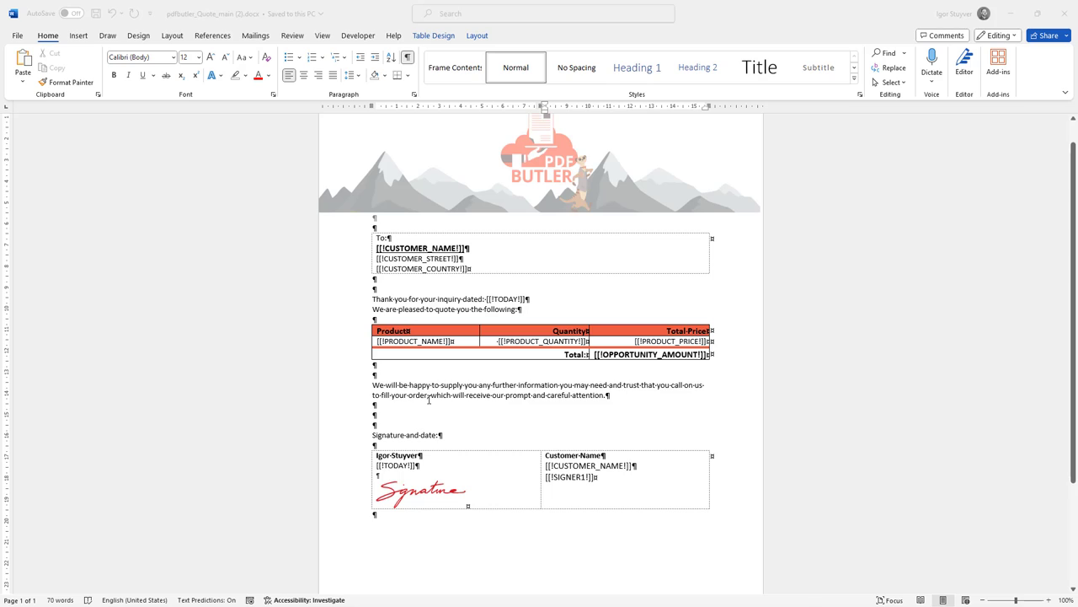
Return to the Quote Doc Config in the browser and select pdfbutler_Quote_main (2).docx from Downloads as its default document
{"action": "key", "text": "alt+Tab"}
{"action": "key", "text": "ctrl+2"}
{"action": "left_click", "coordinate": [319, 240]}
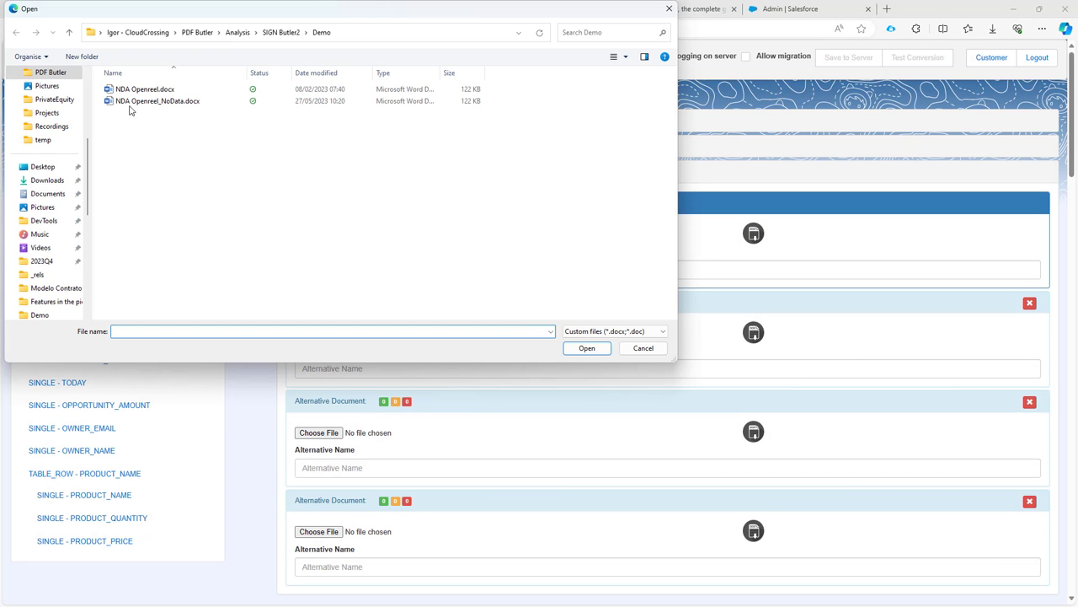
{"action": "left_click", "coordinate": [49, 182]}
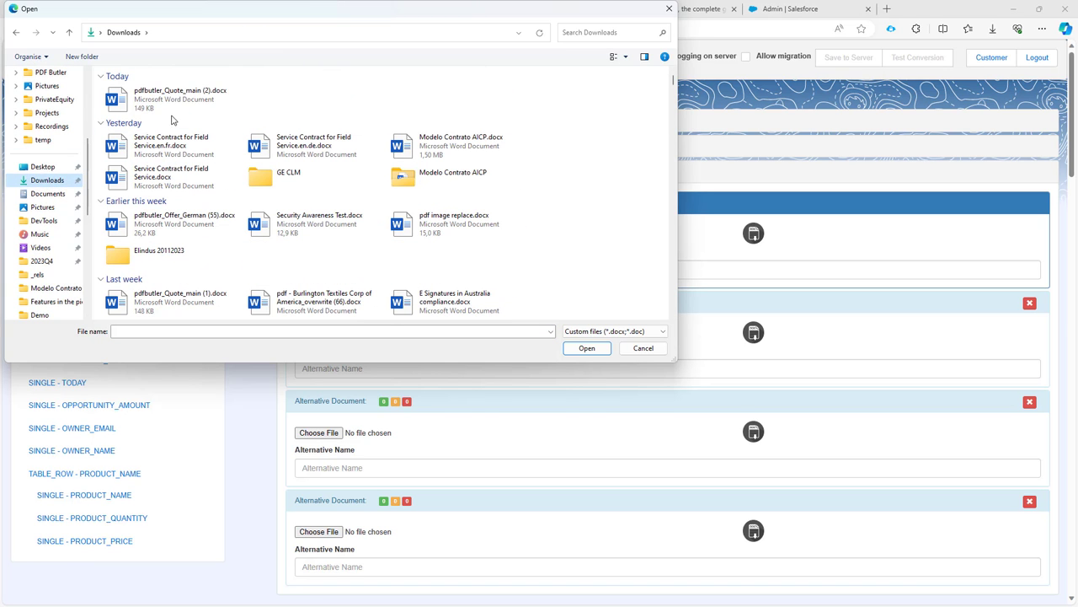
{"action": "double_click", "coordinate": [160, 99]}
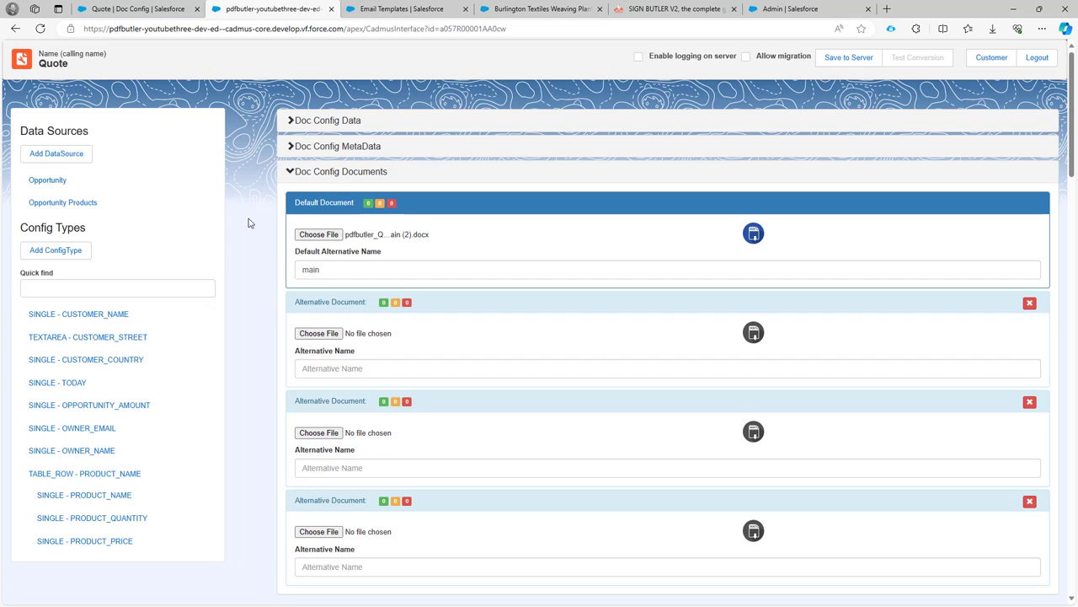
Add a config type of type SIGN_PLACEHOLDER with an empty signing number and a signature size of 100%
{"action": "left_click", "coordinate": [67, 255]}
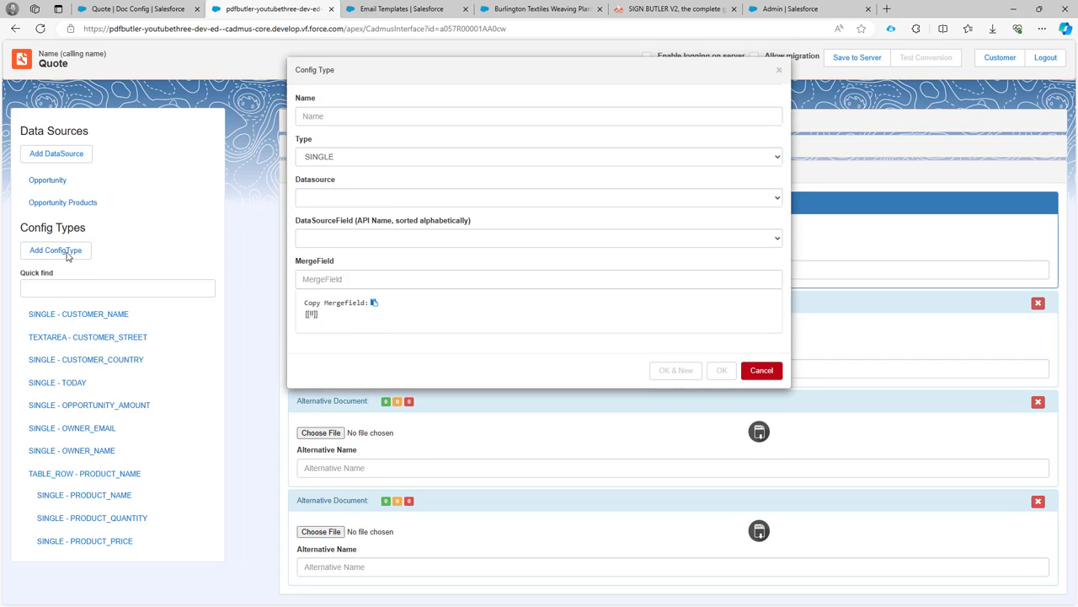
{"action": "left_click", "coordinate": [318, 161]}
{"action": "scroll", "coordinate": [398, 262], "scroll_direction": "down", "scroll_amount": 3}
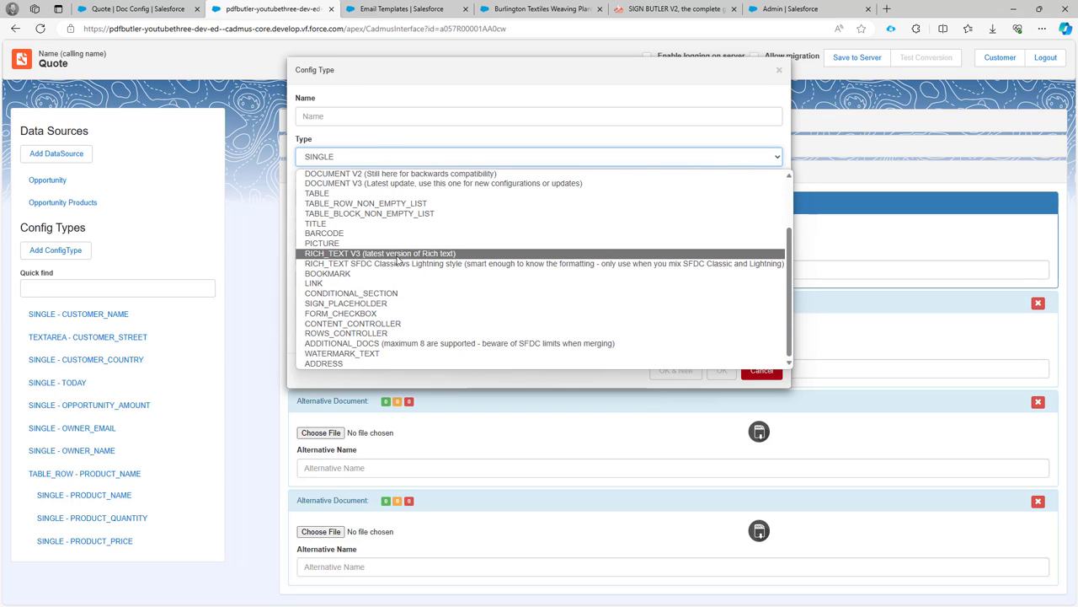
{"action": "left_click", "coordinate": [407, 302]}
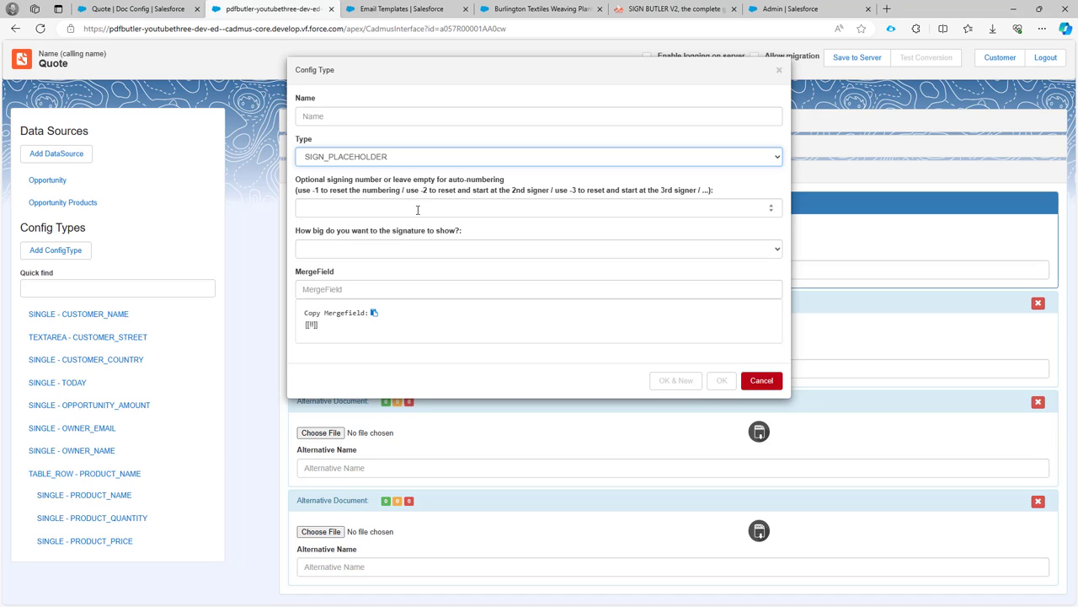
{"action": "left_click", "coordinate": [413, 207]}
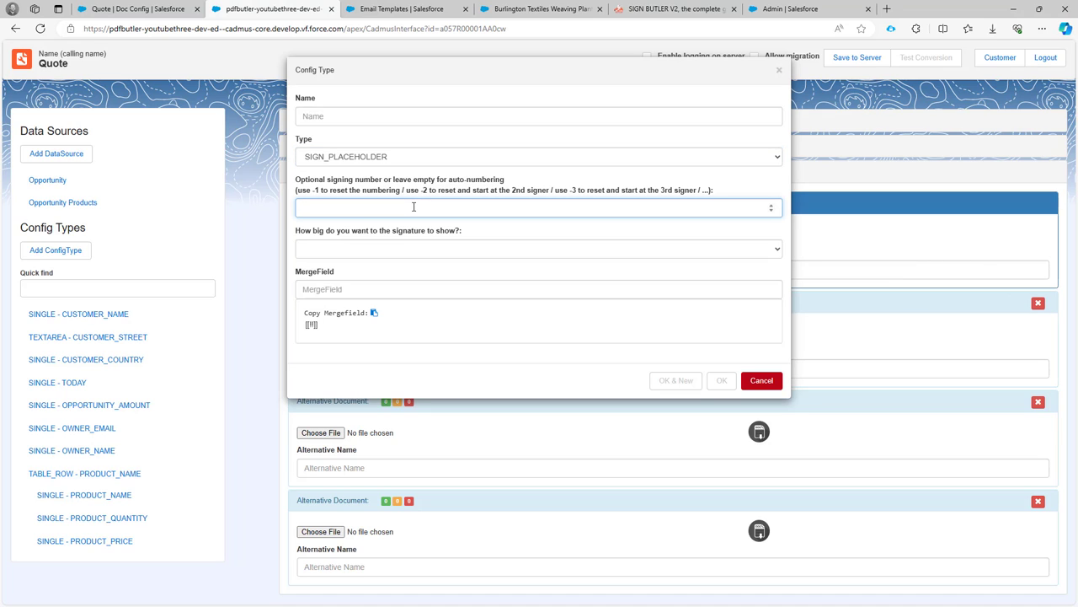
{"action": "left_click", "coordinate": [402, 250]}
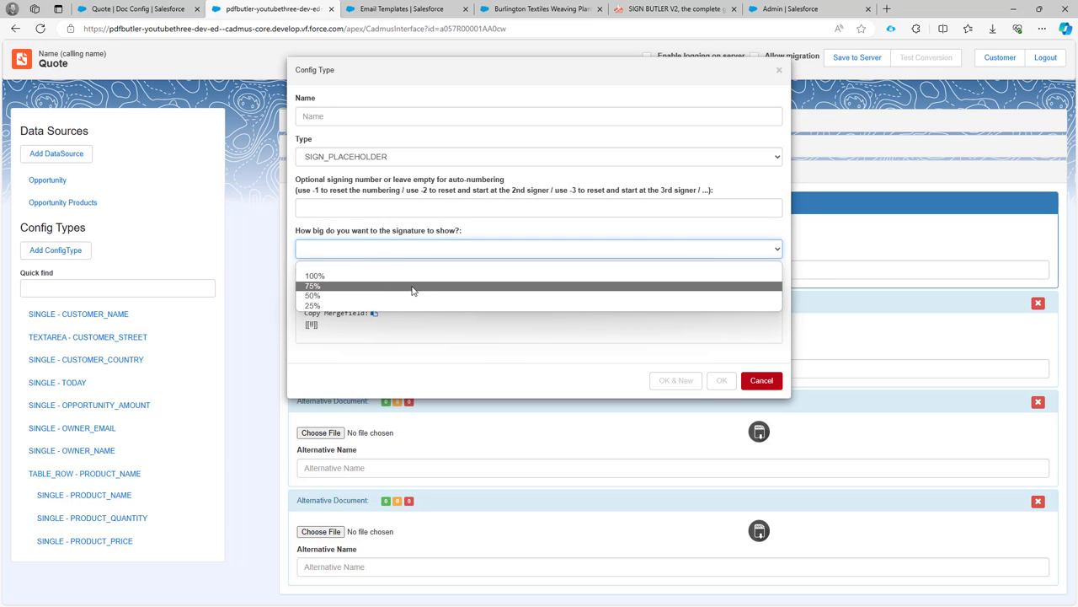
{"action": "left_click", "coordinate": [413, 279]}
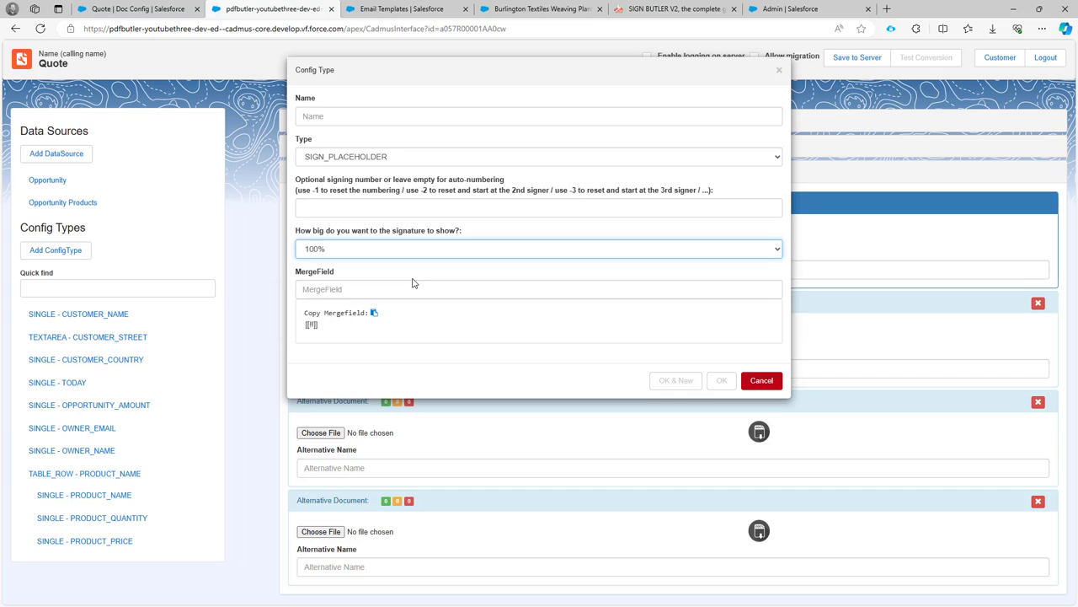
Set the merge field of the new SIGN_PLACEHOLDER config type to SIGNER1, matching the merge field in the Word document
{"action": "left_click", "coordinate": [391, 286]}
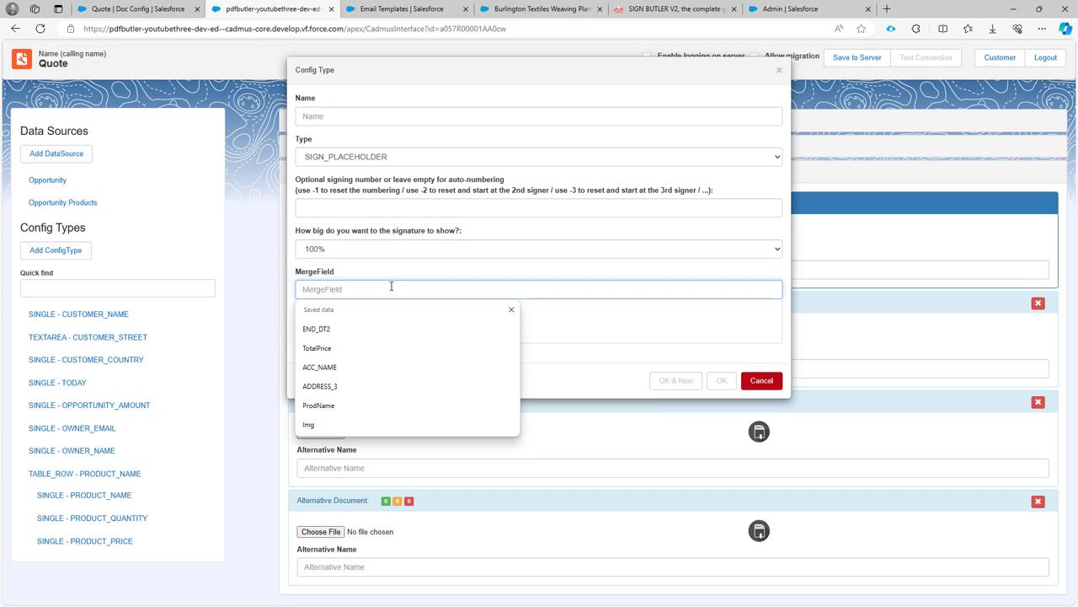
{"action": "type", "text": "sign"}
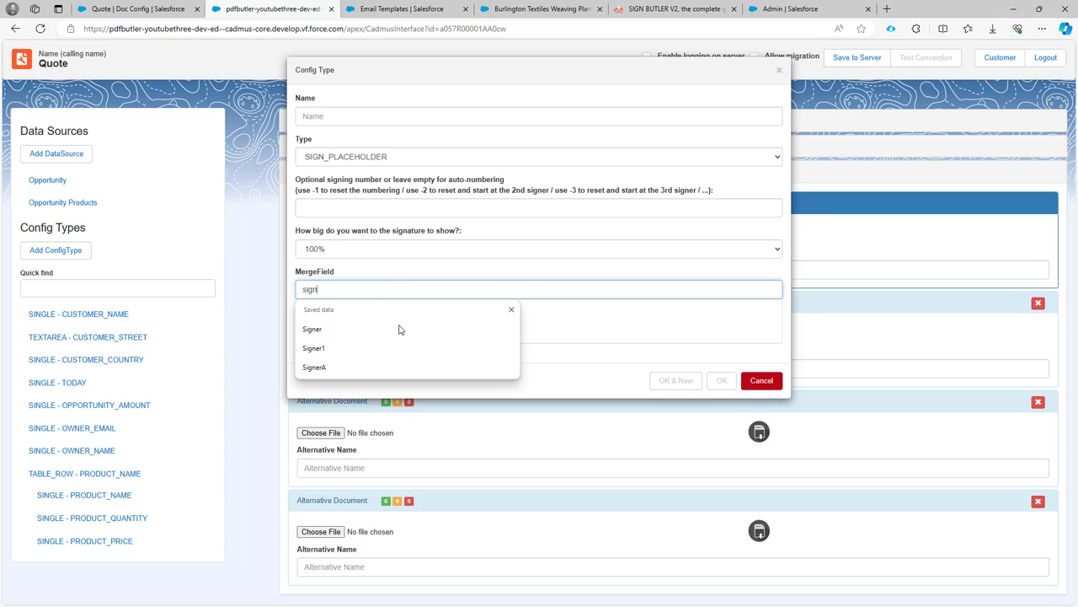
{"action": "left_click", "coordinate": [509, 310]}
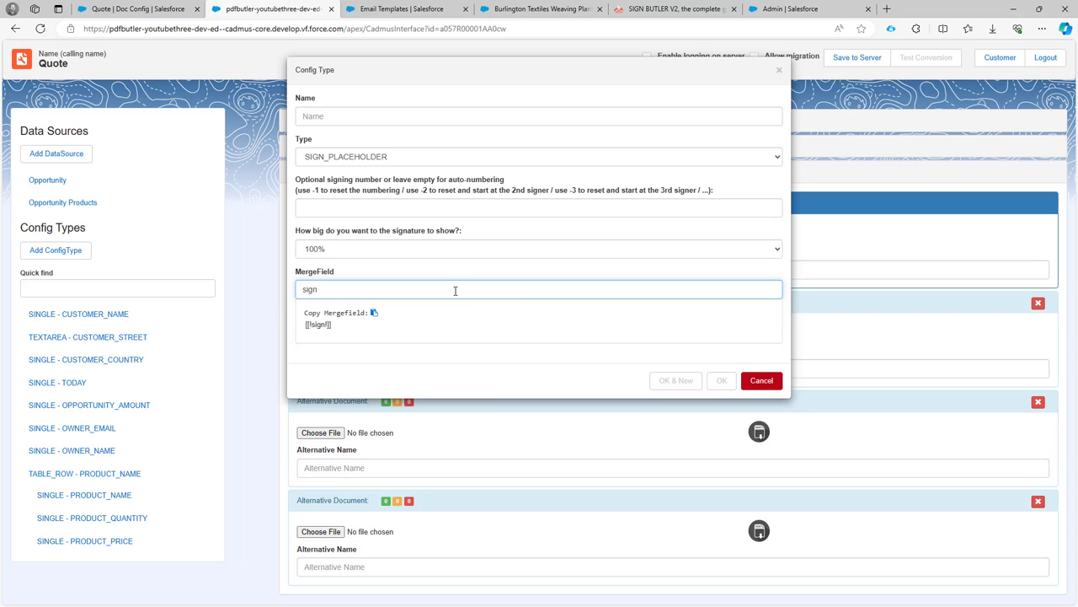
{"action": "key", "text": "BackSpace"}
{"action": "key", "text": "BackSpace"}
{"action": "key", "text": "BackSpace"}
{"action": "key", "text": "BackSpace"}
{"action": "type", "text": "S"}
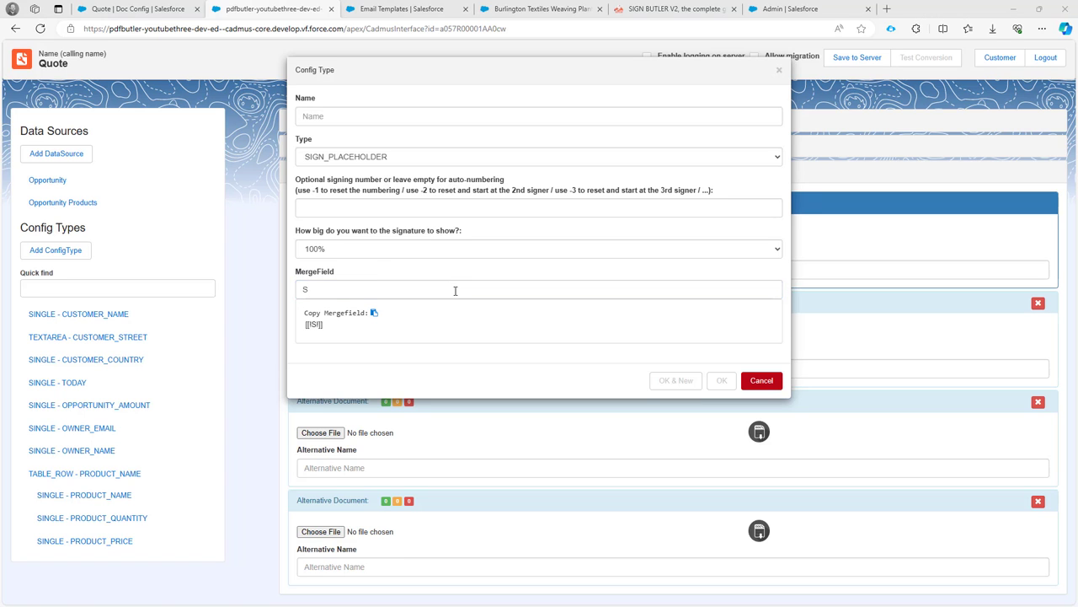
{"action": "key", "text": "alt+Tab"}
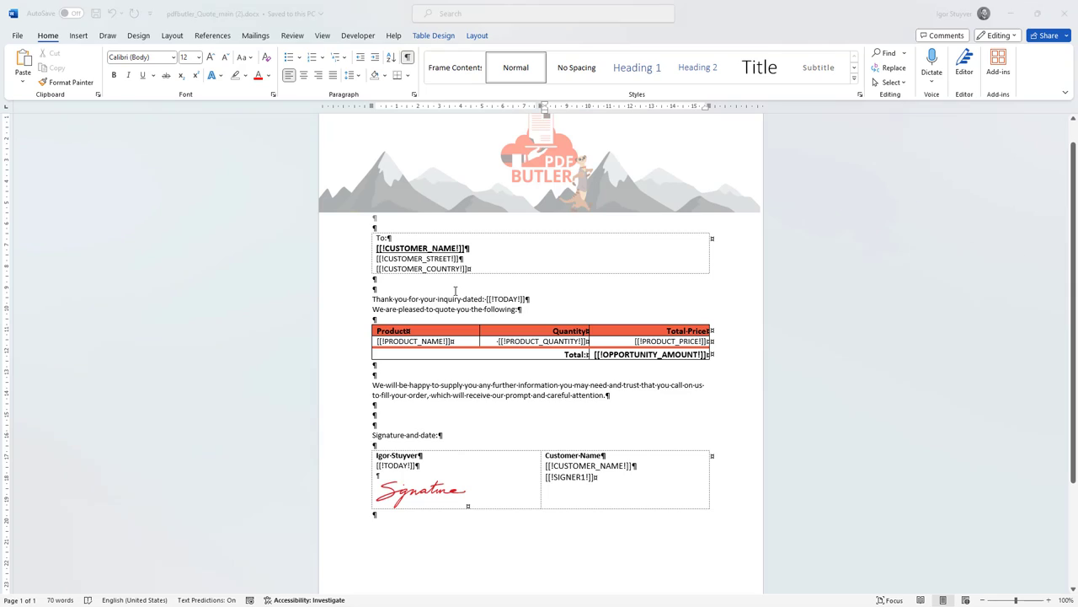
{"action": "key", "text": "alt+Tab"}
{"action": "type", "text": "IG"}
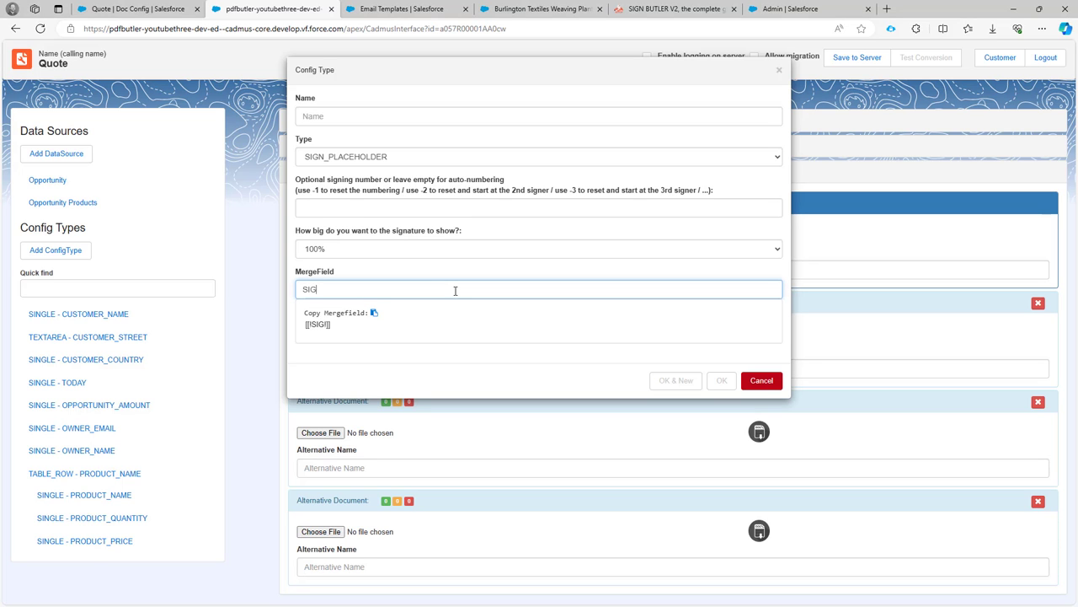
{"action": "type", "text": "NER1"}
{"action": "left_click", "coordinate": [470, 323]}
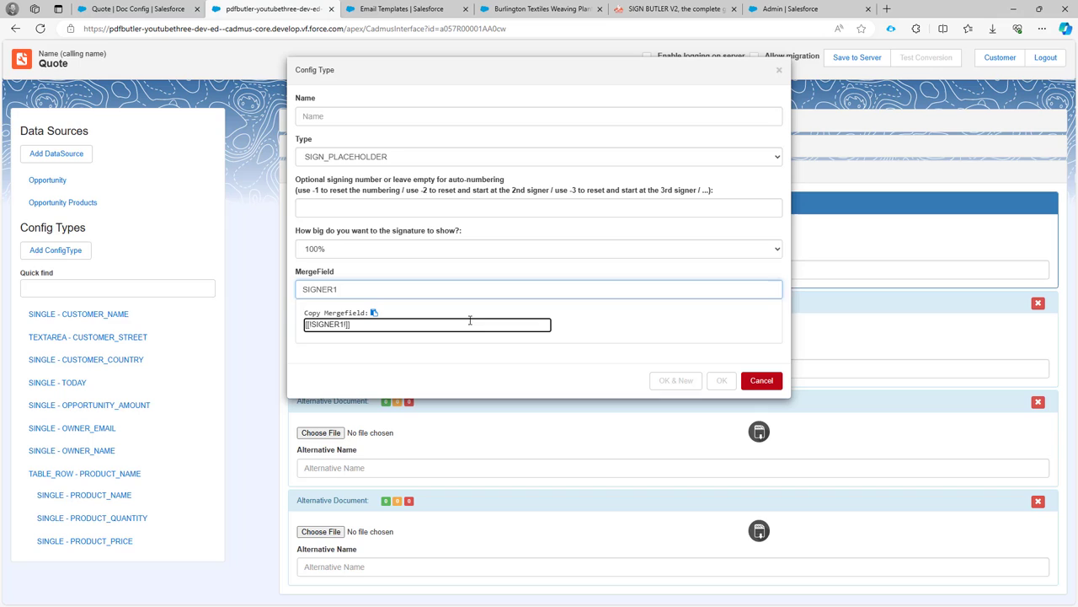
Name the config type SIGNER1, confirm it, and save the Quote Doc Config to the server
{"action": "left_click", "coordinate": [388, 116]}
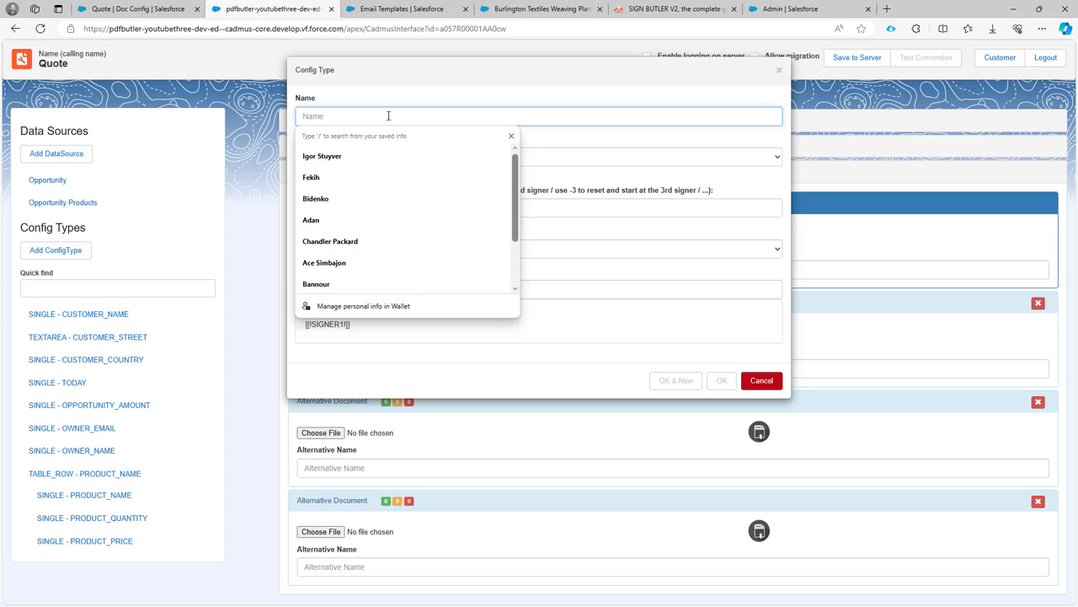
{"action": "type", "text": "Si"}
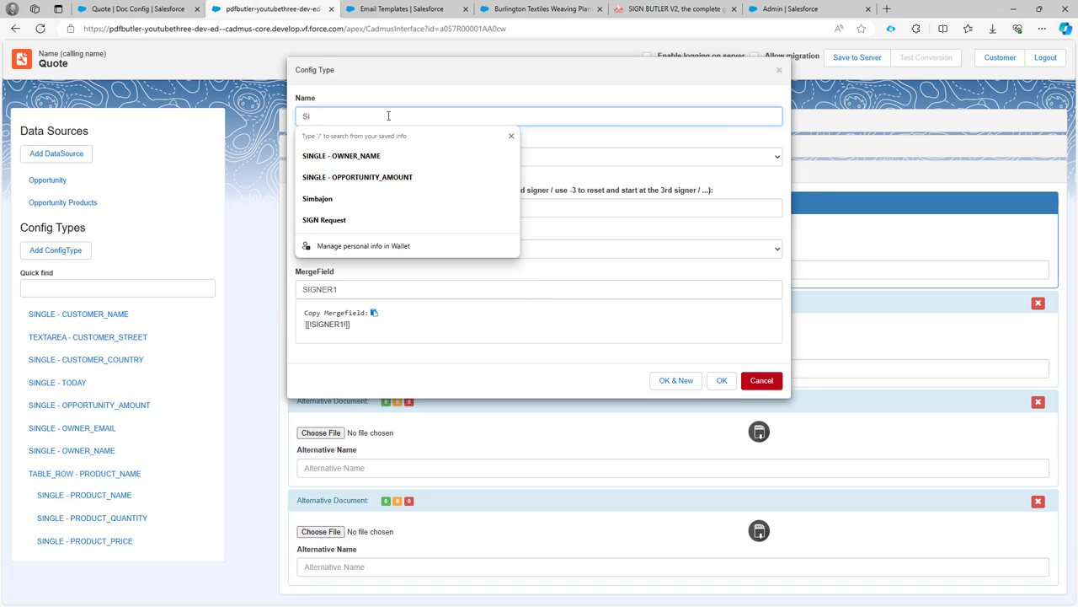
{"action": "key", "text": "BackSpace"}
{"action": "type", "text": "IGNER1"}
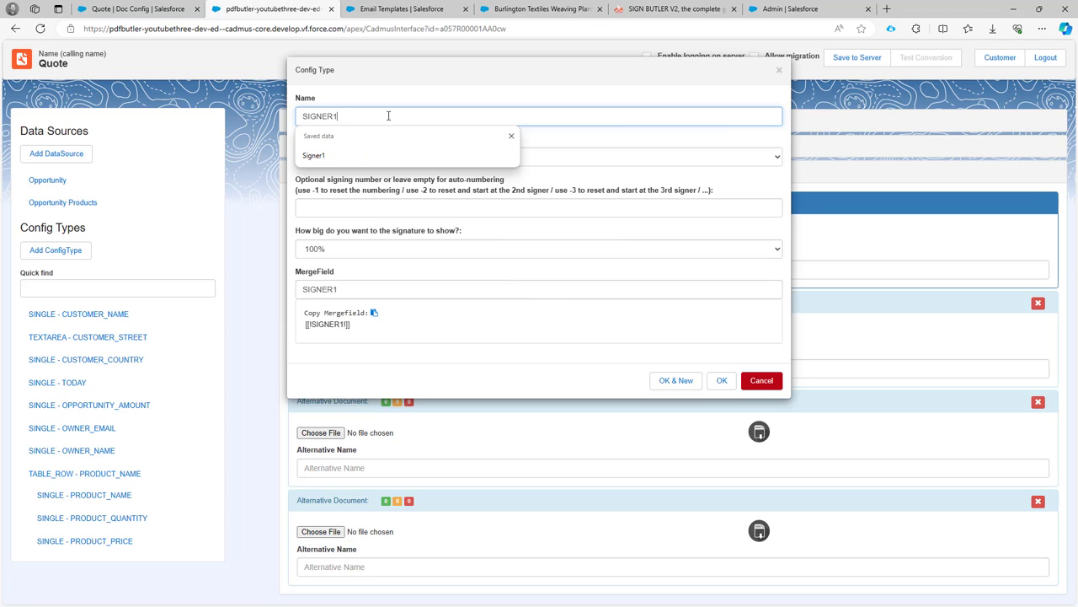
{"action": "left_click", "coordinate": [447, 346]}
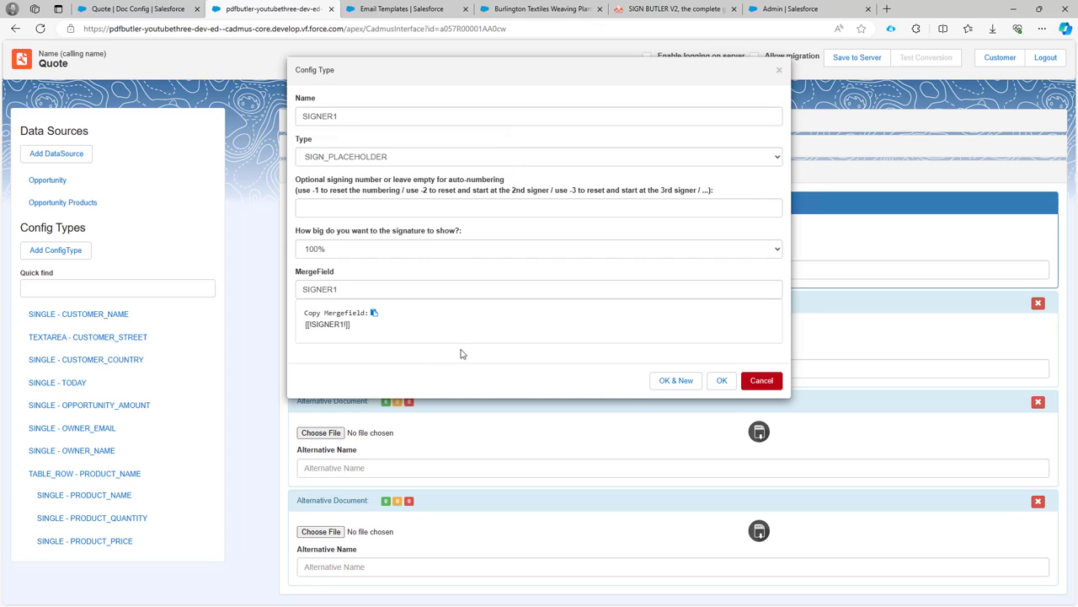
{"action": "left_click", "coordinate": [718, 380]}
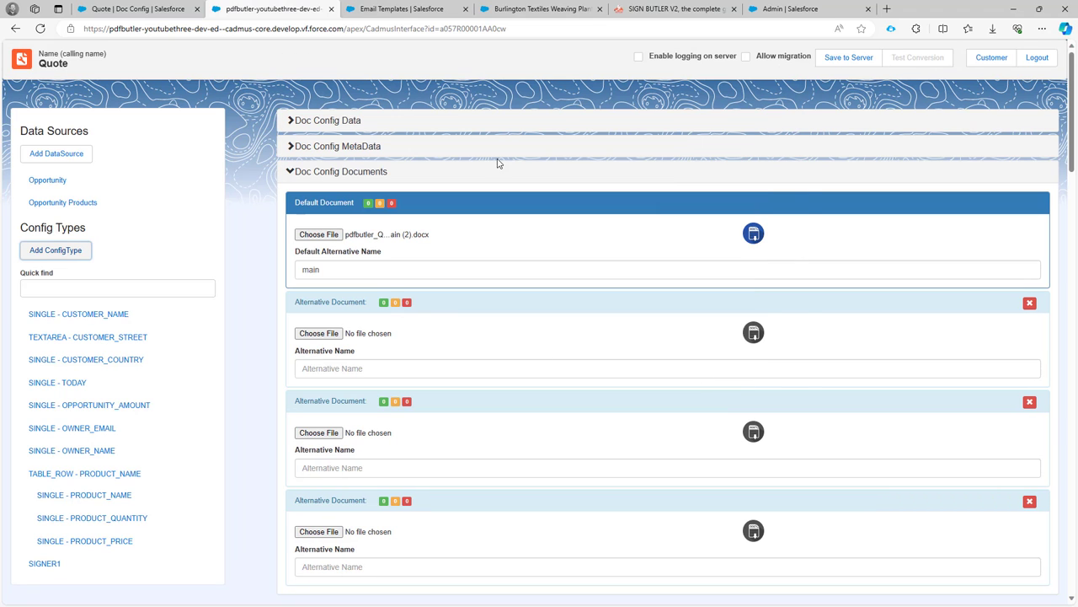
{"action": "left_click", "coordinate": [851, 58]}
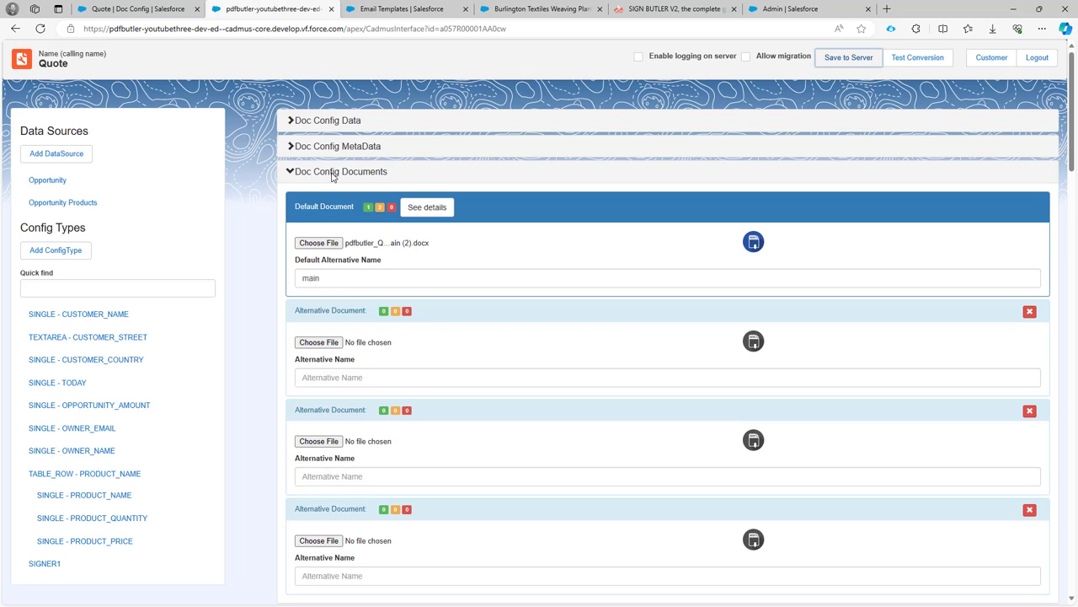
Open the Sign Opportunity pack from the PDF Butler Packs and copy its record ID from the page address
{"action": "left_click", "coordinate": [139, 9]}
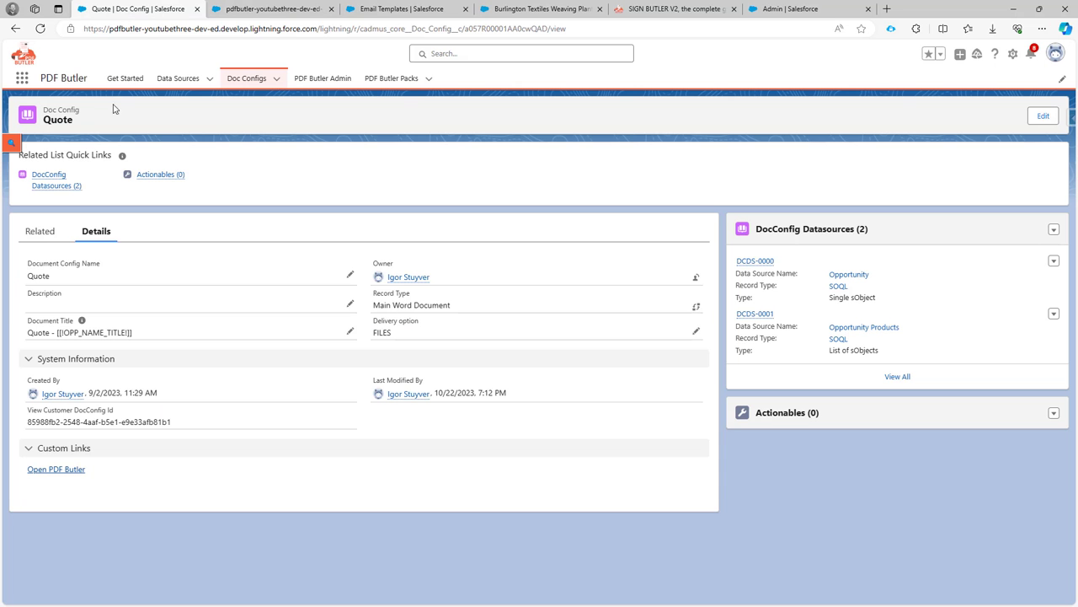
{"action": "left_click", "coordinate": [403, 79]}
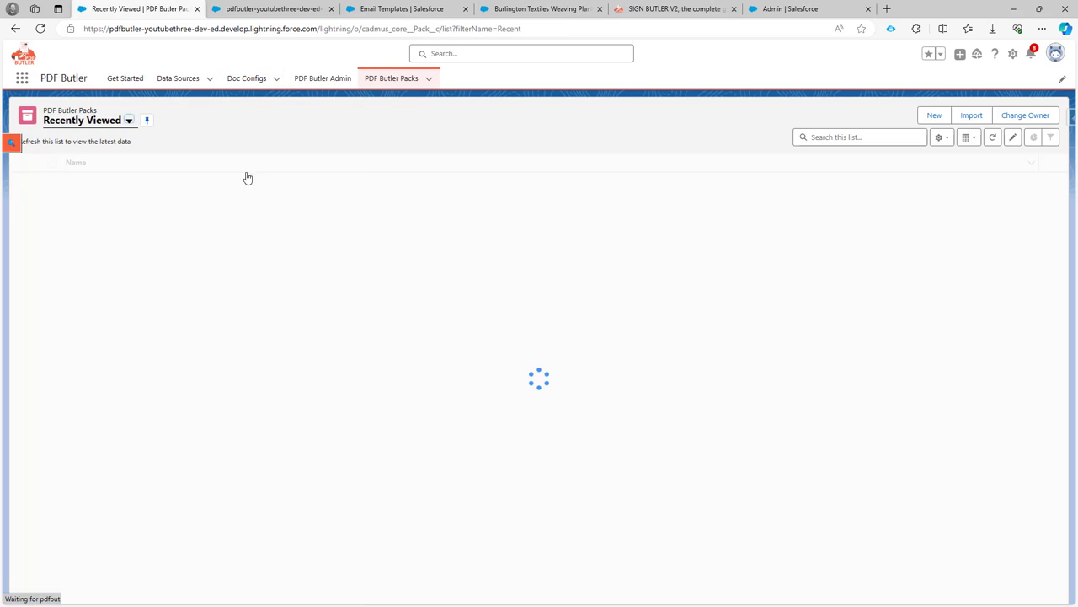
{"action": "left_click", "coordinate": [96, 181]}
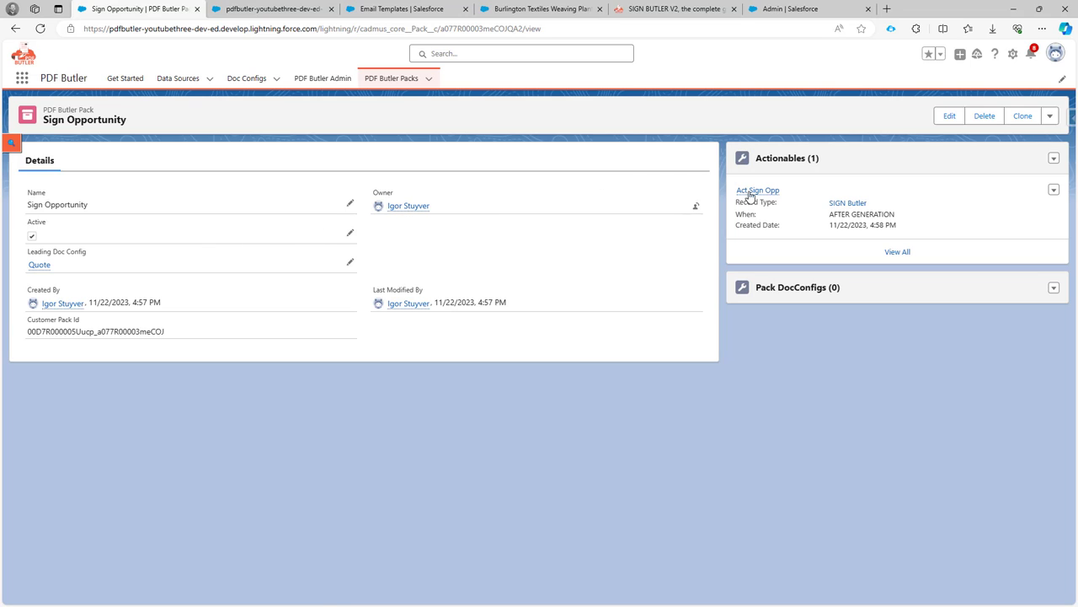
{"action": "mouse_move", "coordinate": [756, 193]}
{"action": "left_click_drag", "start_coordinate": [755, 193], "coordinate": [707, 205]}
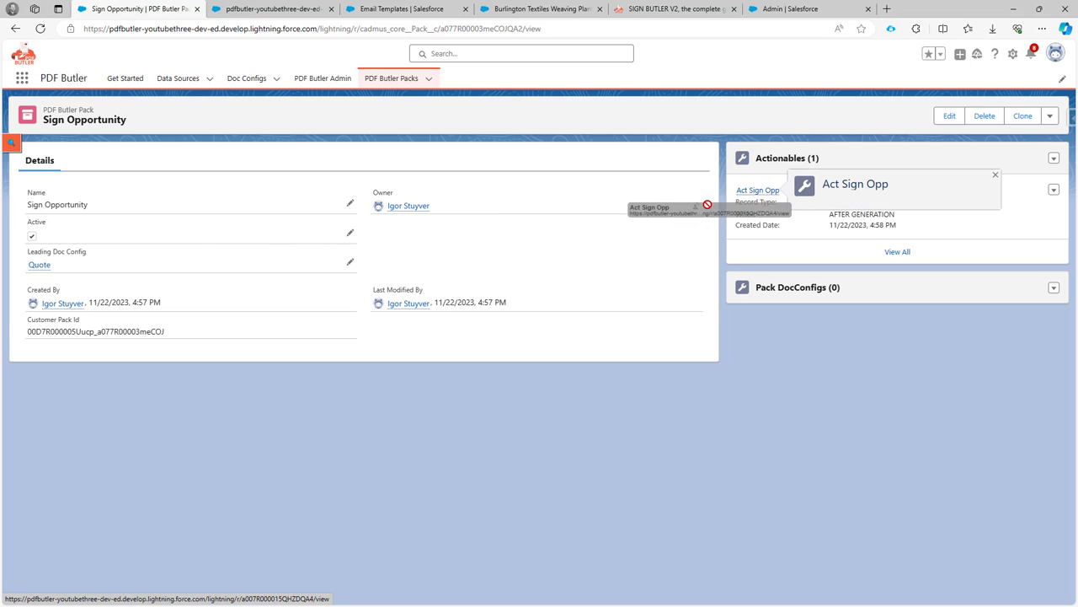
{"action": "double_click", "coordinate": [451, 33]}
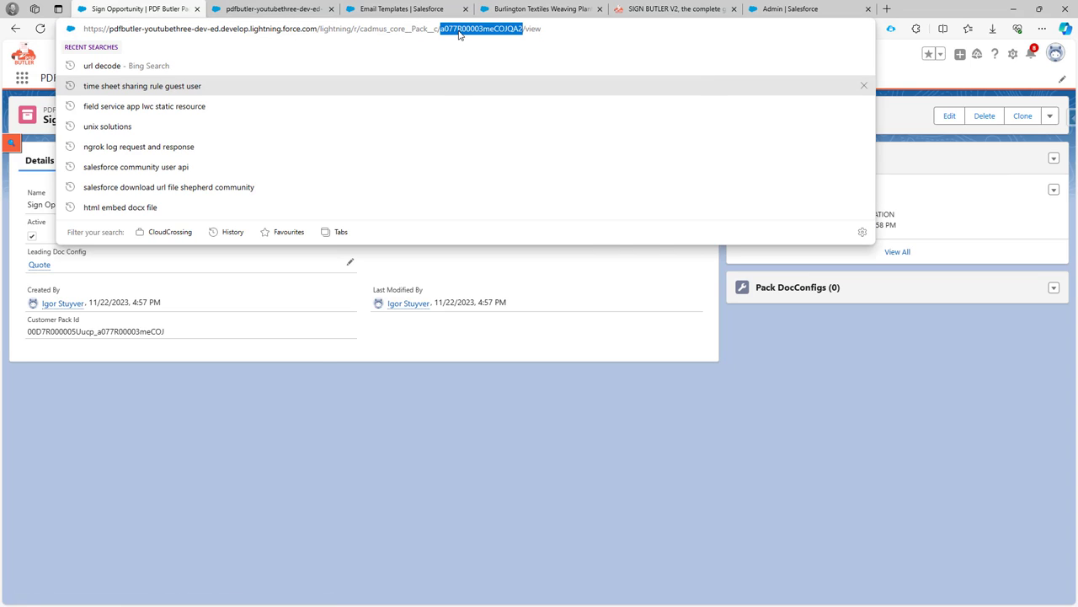
{"action": "right_click", "coordinate": [459, 34]}
{"action": "left_click", "coordinate": [489, 155]}
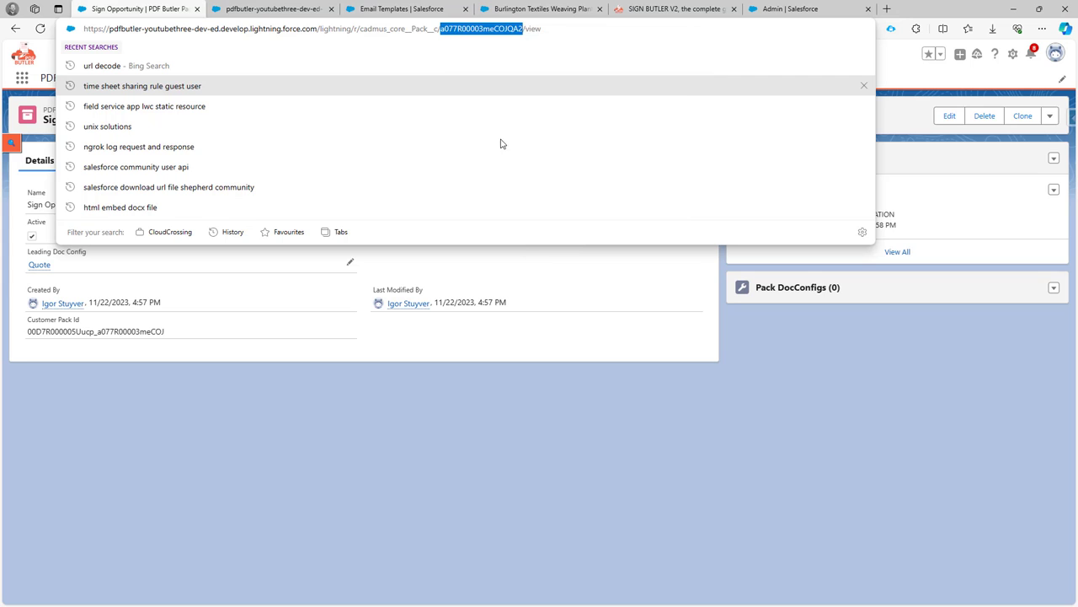
Open the Burlington Textiles Weaving Plant Generator opportunity's record page for editing in Lightning App Builder
{"action": "left_click", "coordinate": [539, 8]}
{"action": "scroll", "coordinate": [498, 213], "scroll_direction": "up", "scroll_amount": 5}
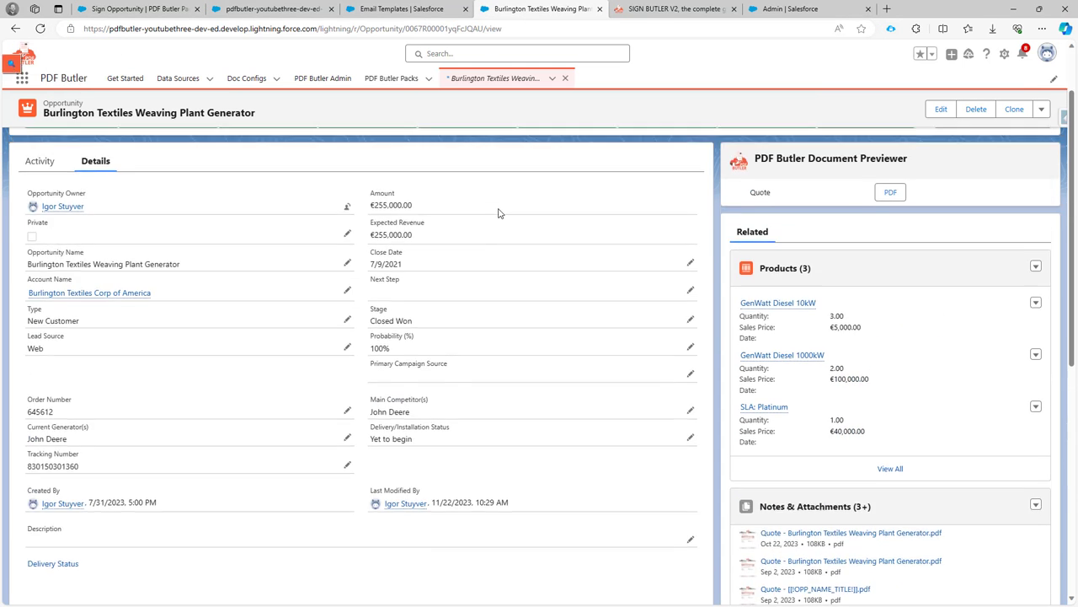
{"action": "scroll", "coordinate": [497, 213], "scroll_direction": "up", "scroll_amount": 1}
{"action": "left_click_drag", "start_coordinate": [756, 238], "coordinate": [908, 237]}
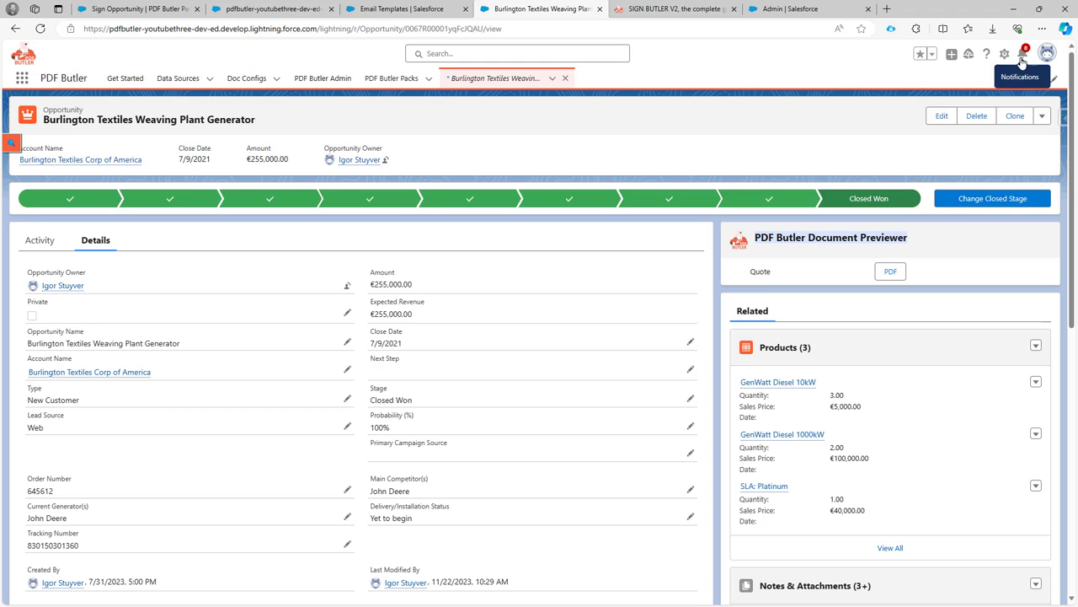
{"action": "left_click", "coordinate": [1005, 53]}
{"action": "left_click", "coordinate": [963, 191]}
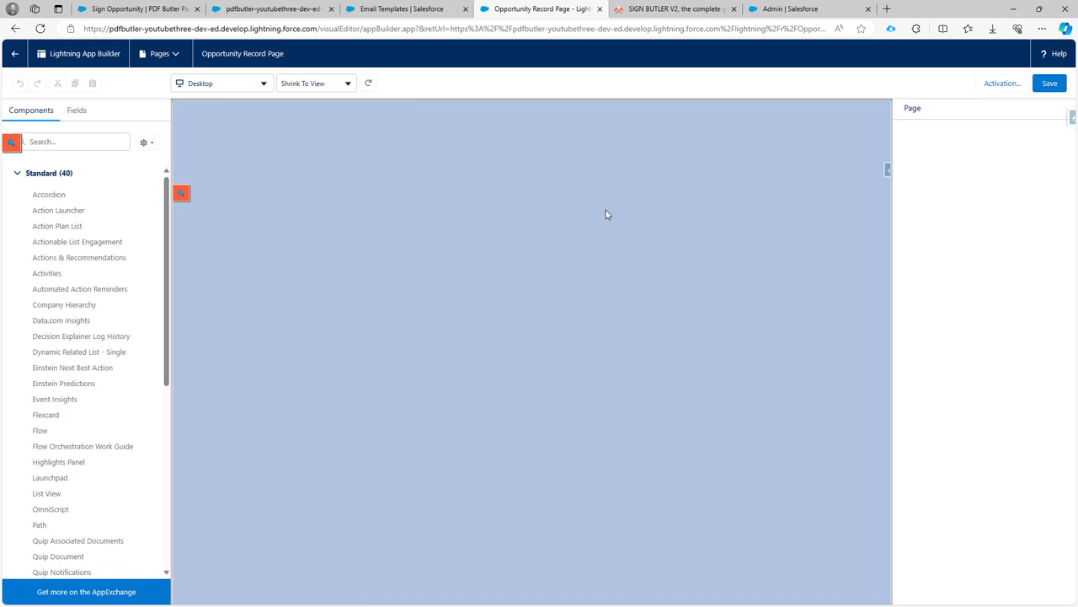
Enter the copied pack ID as the PDF Butler Previewer's packs to retrieve, save the page and return to the opportunity
{"action": "scroll", "coordinate": [157, 396], "scroll_direction": "down", "scroll_amount": 3}
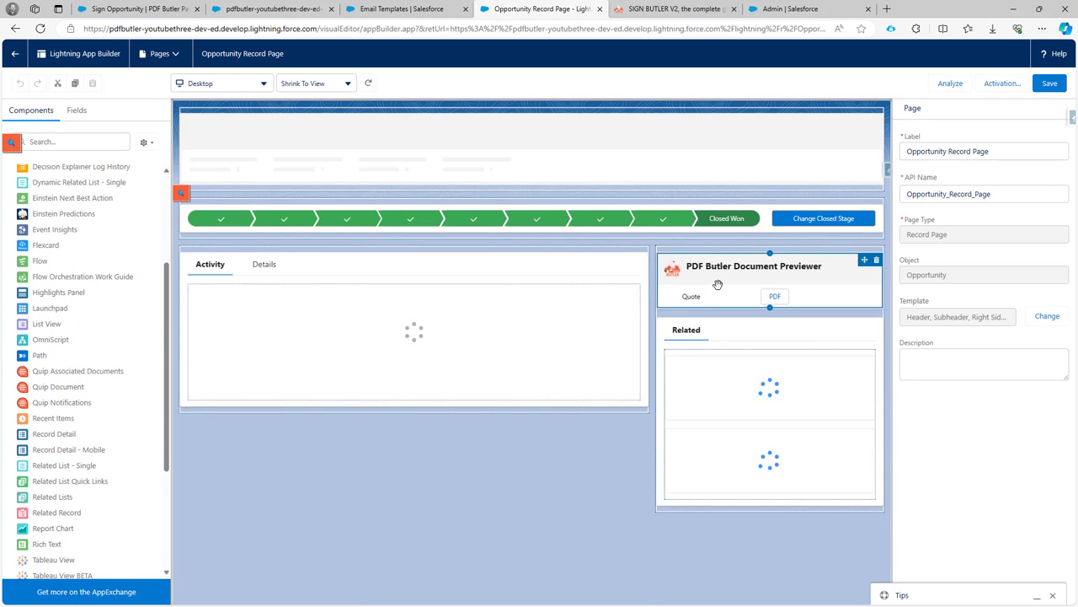
{"action": "left_click", "coordinate": [804, 275]}
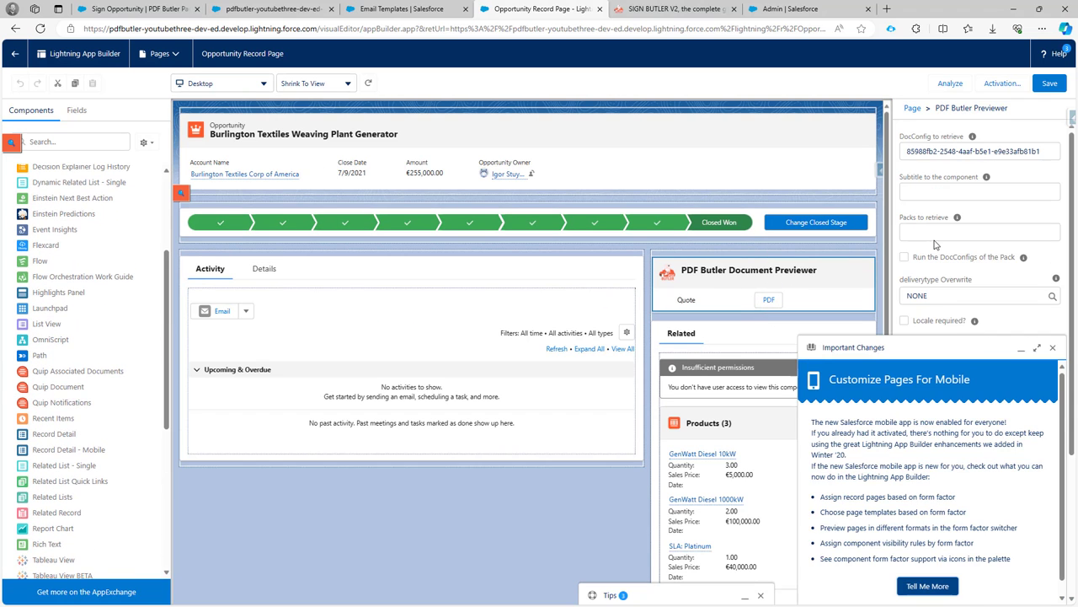
{"action": "left_click", "coordinate": [941, 192]}
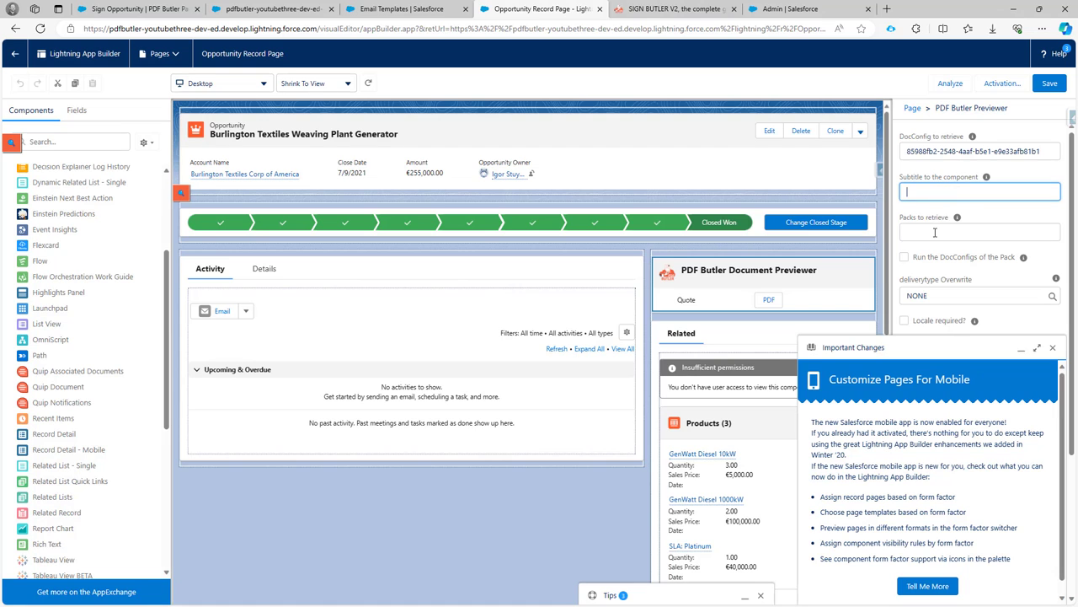
{"action": "left_click", "coordinate": [934, 233]}
{"action": "key", "text": "ctrl+v"}
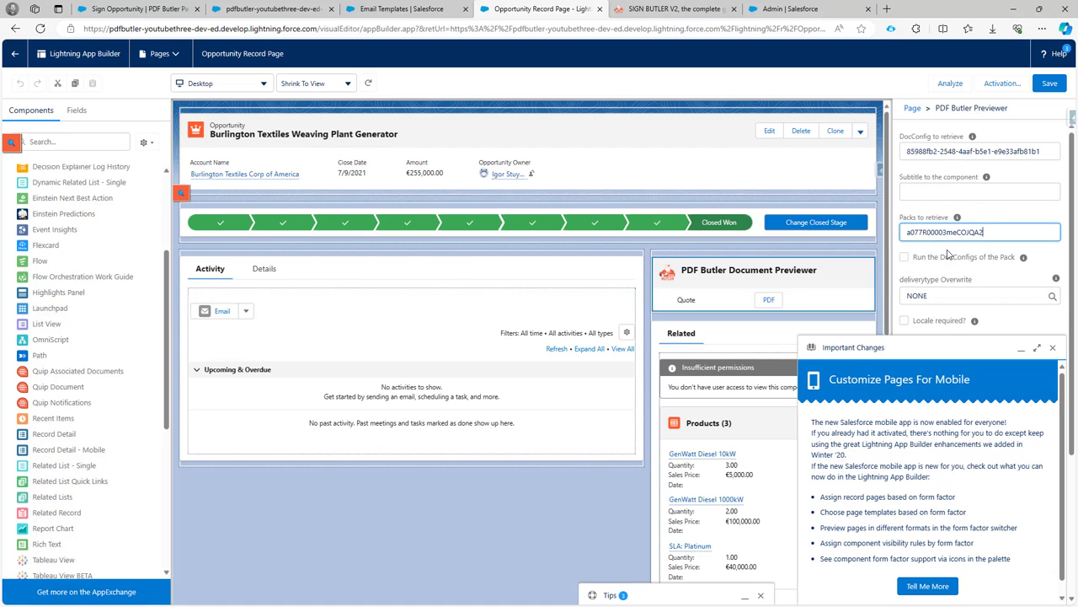
{"action": "left_click", "coordinate": [1053, 347]}
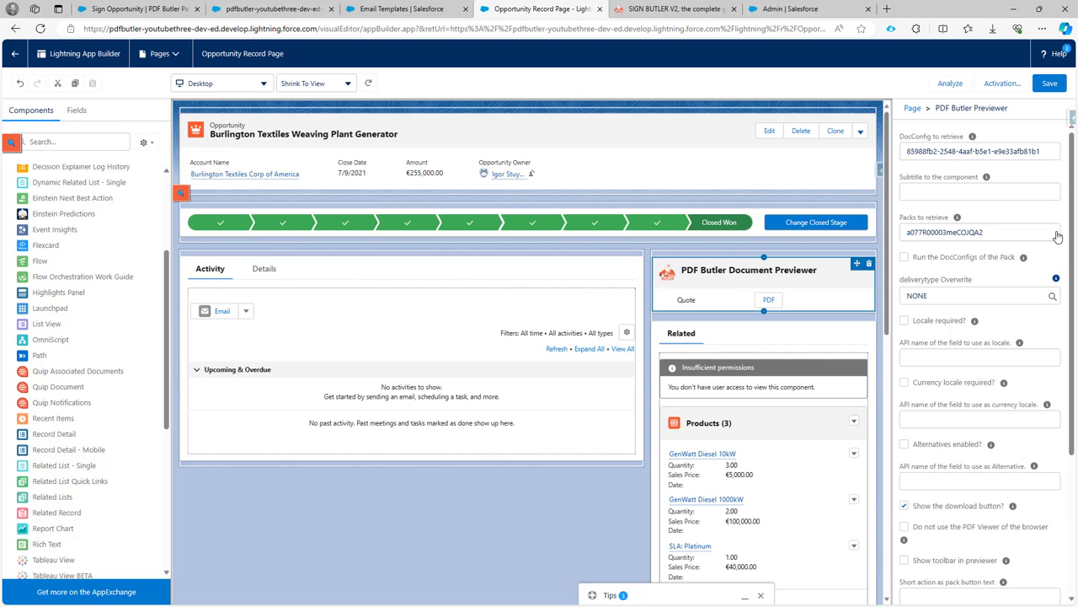
{"action": "left_click", "coordinate": [1050, 83]}
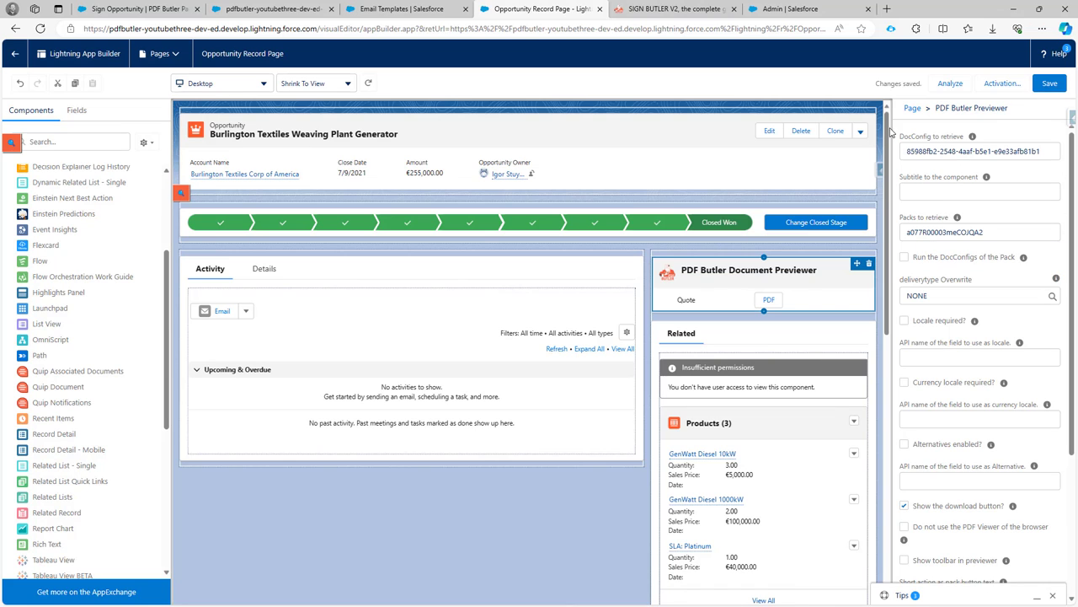
{"action": "left_click", "coordinate": [15, 54]}
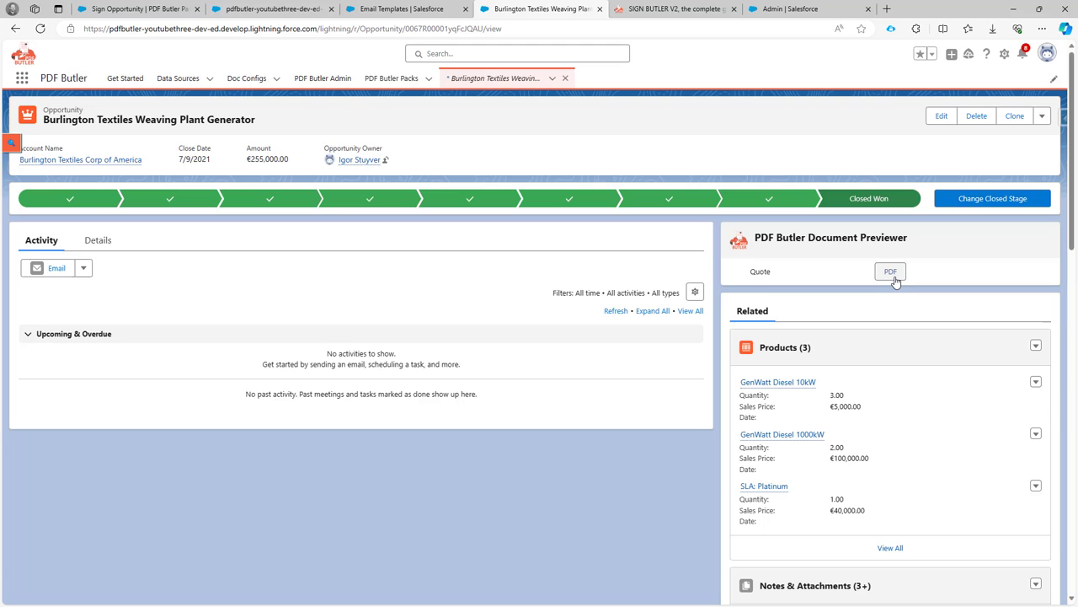
Preview the Quote PDF down to its signature area and send it for signing with the Sign Opportunity pack
{"action": "left_click", "coordinate": [891, 272]}
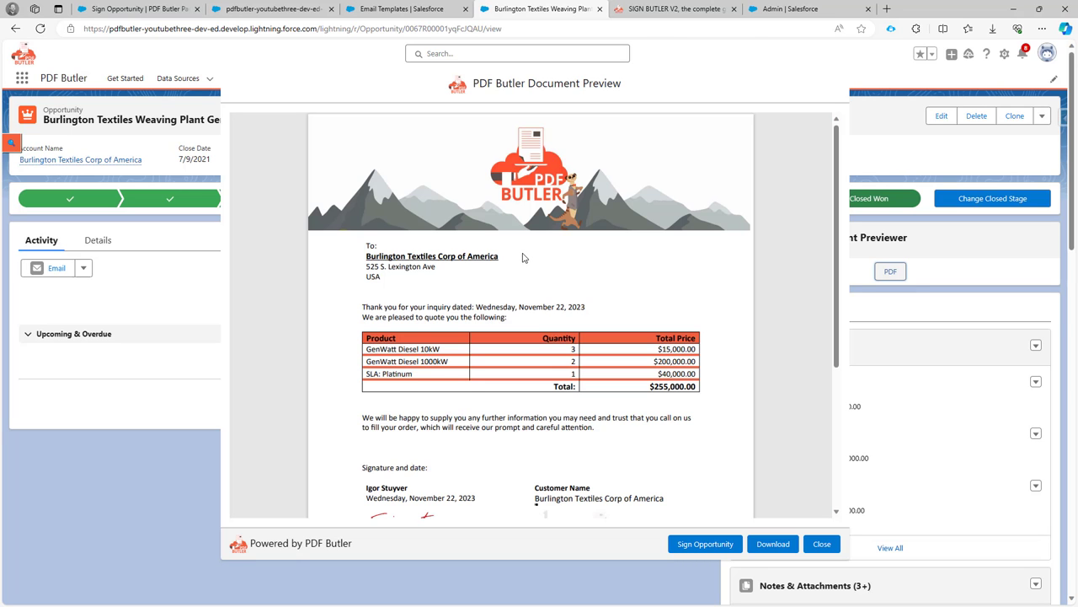
{"action": "scroll", "coordinate": [523, 258], "scroll_direction": "down", "scroll_amount": 3}
{"action": "scroll", "coordinate": [482, 272], "scroll_direction": "up", "scroll_amount": 3}
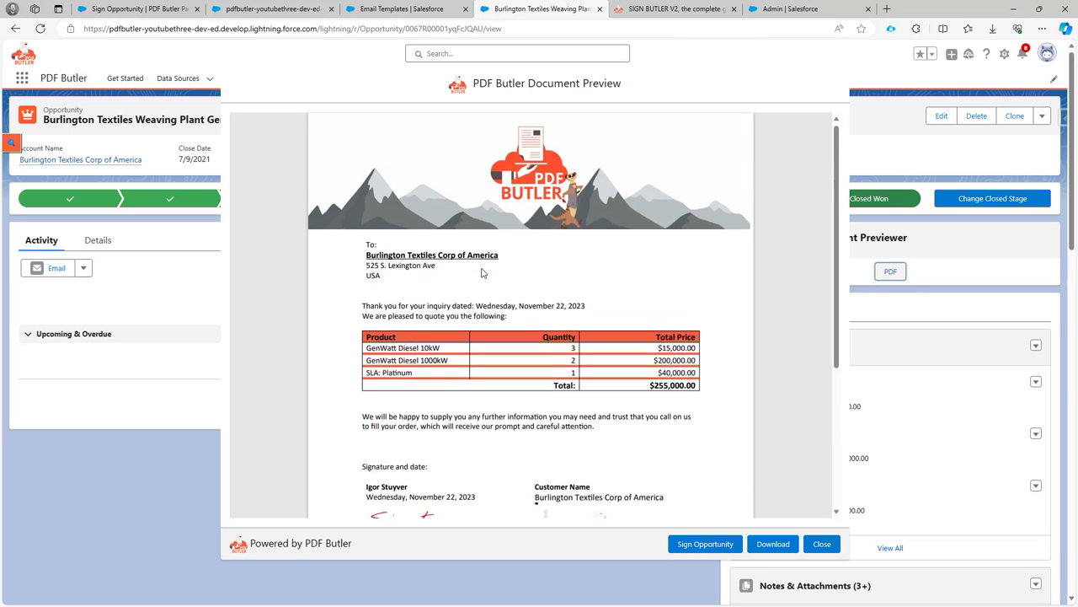
{"action": "scroll", "coordinate": [514, 320], "scroll_direction": "down", "scroll_amount": 3}
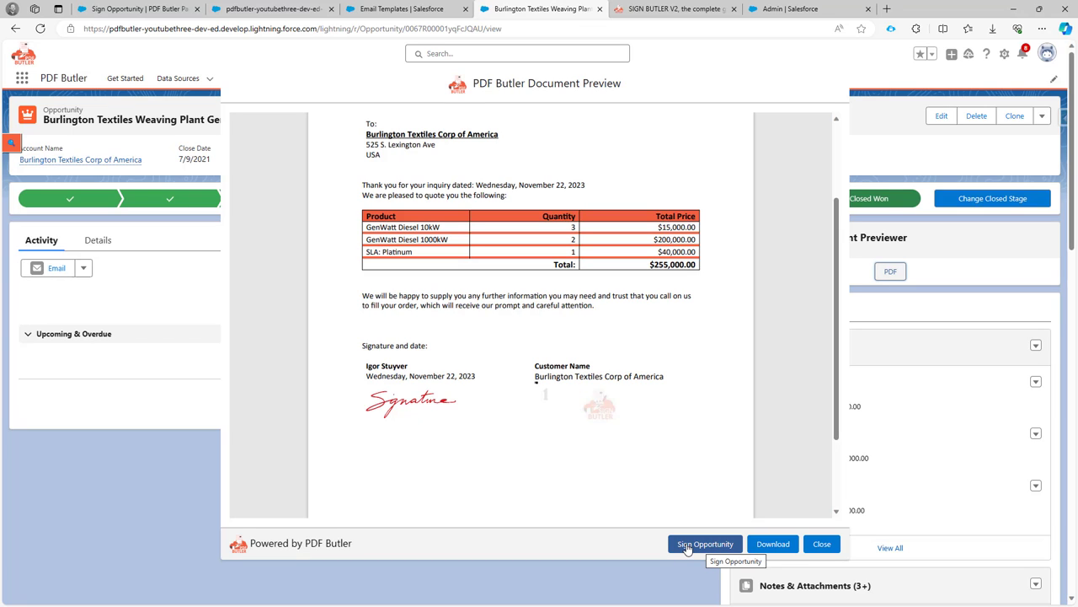
{"action": "left_click", "coordinate": [686, 546]}
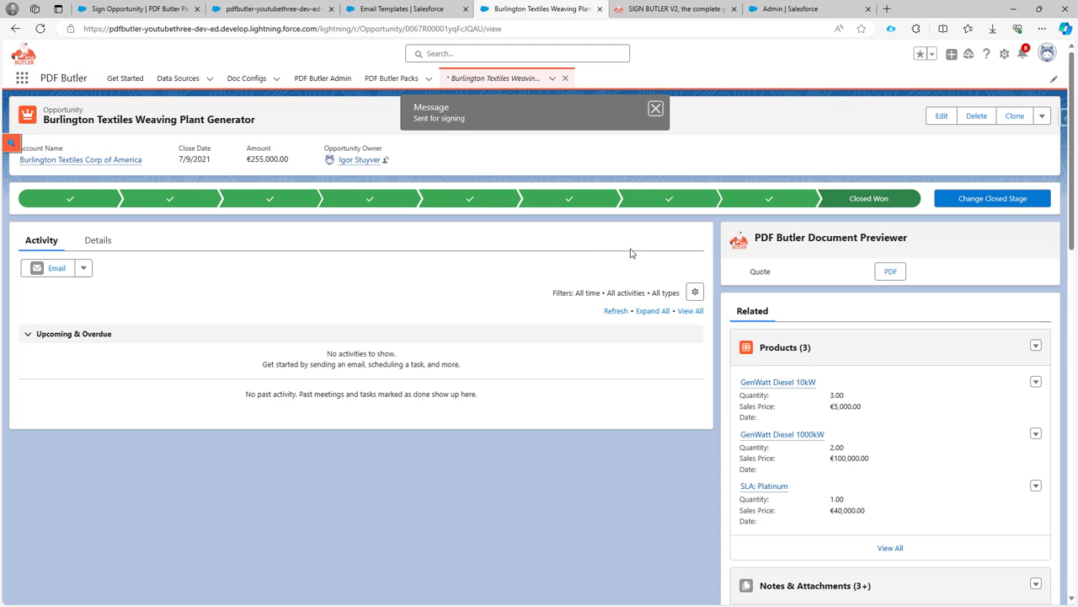
Open the opportunity's Burlington Textiles Weaving Plant Generator sign request and examine its signers, audit trail and activity
{"action": "scroll", "coordinate": [425, 181], "scroll_direction": "down", "scroll_amount": 2}
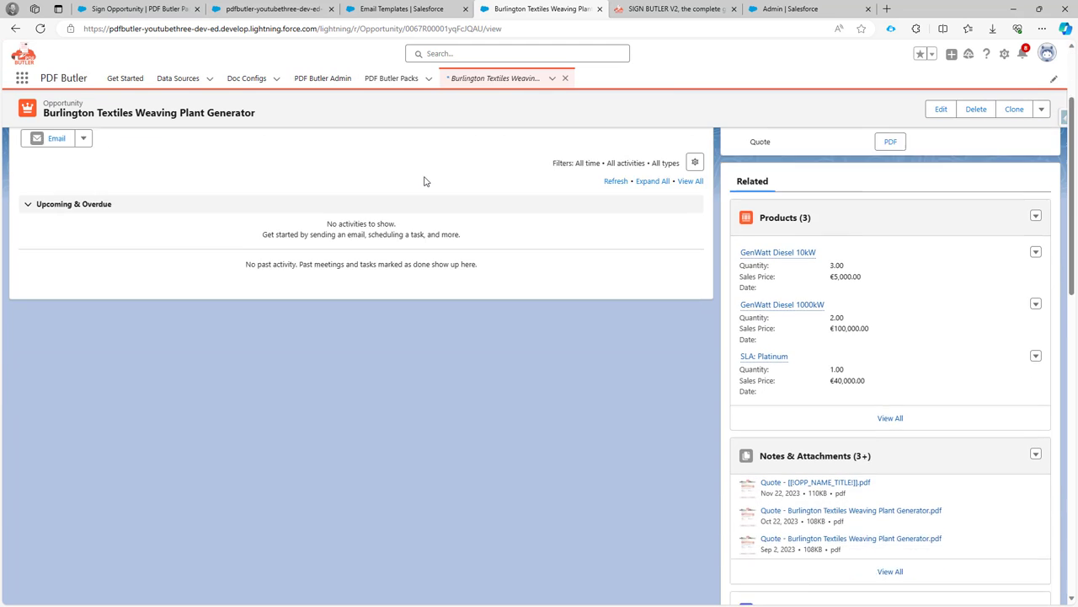
{"action": "scroll", "coordinate": [425, 181], "scroll_direction": "down", "scroll_amount": 5}
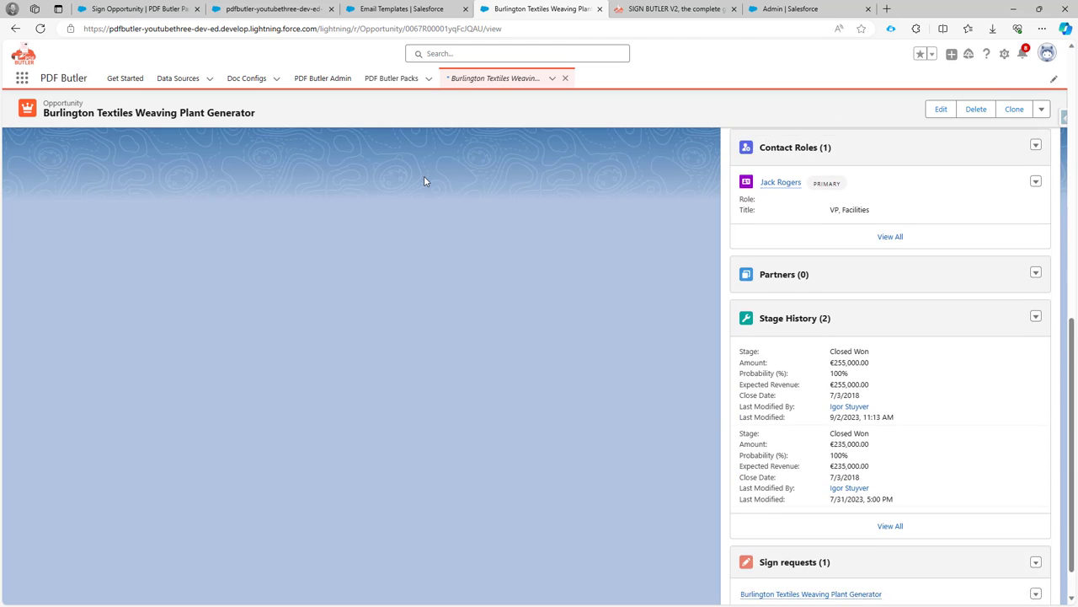
{"action": "scroll", "coordinate": [424, 181], "scroll_direction": "down", "scroll_amount": 1}
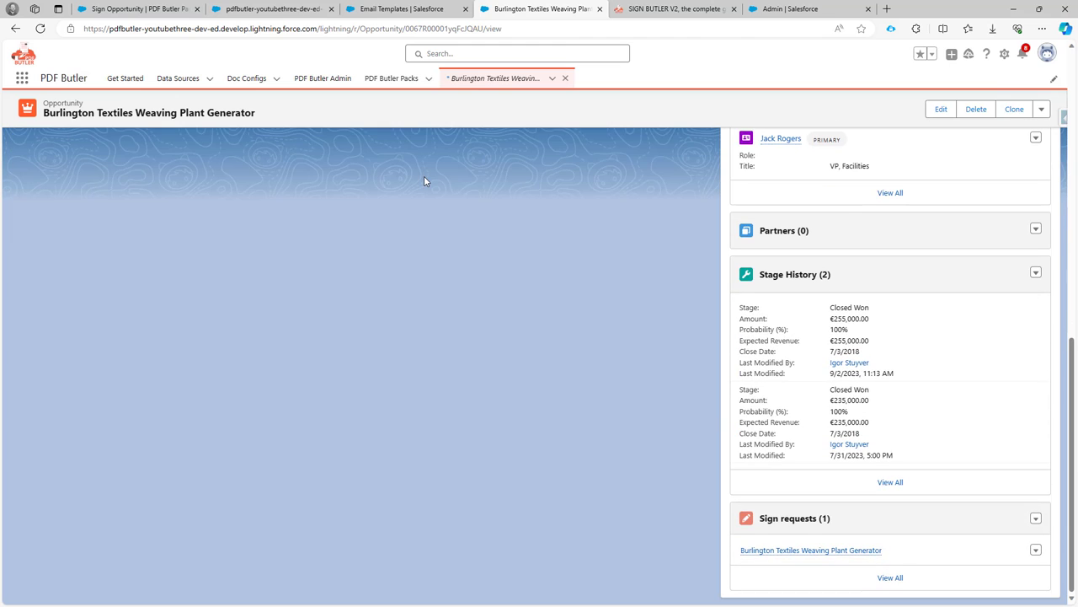
{"action": "left_click", "coordinate": [761, 552]}
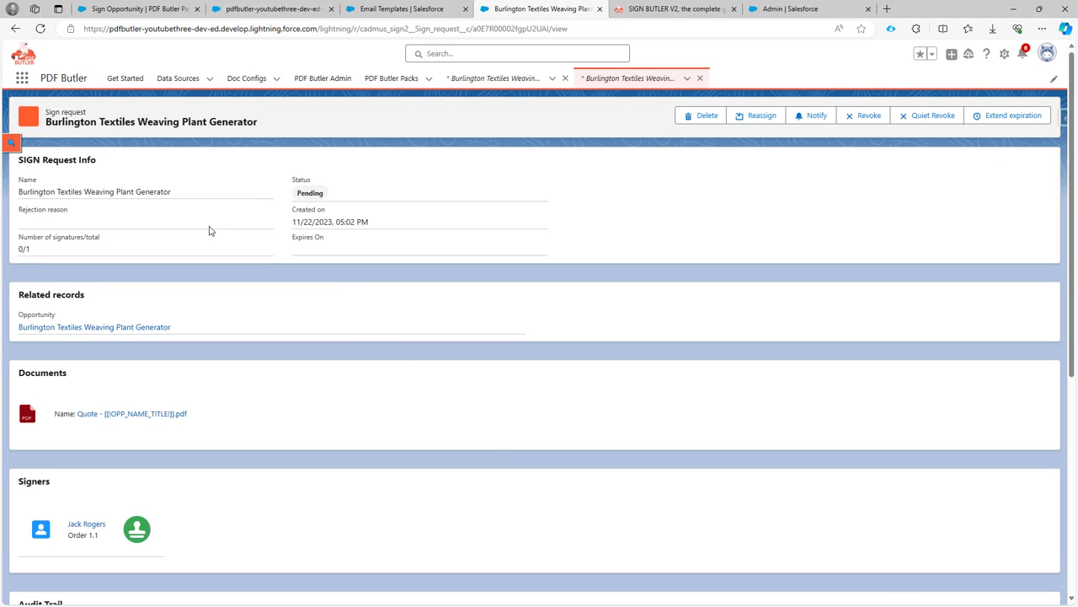
{"action": "scroll", "coordinate": [208, 233], "scroll_direction": "down", "scroll_amount": 5}
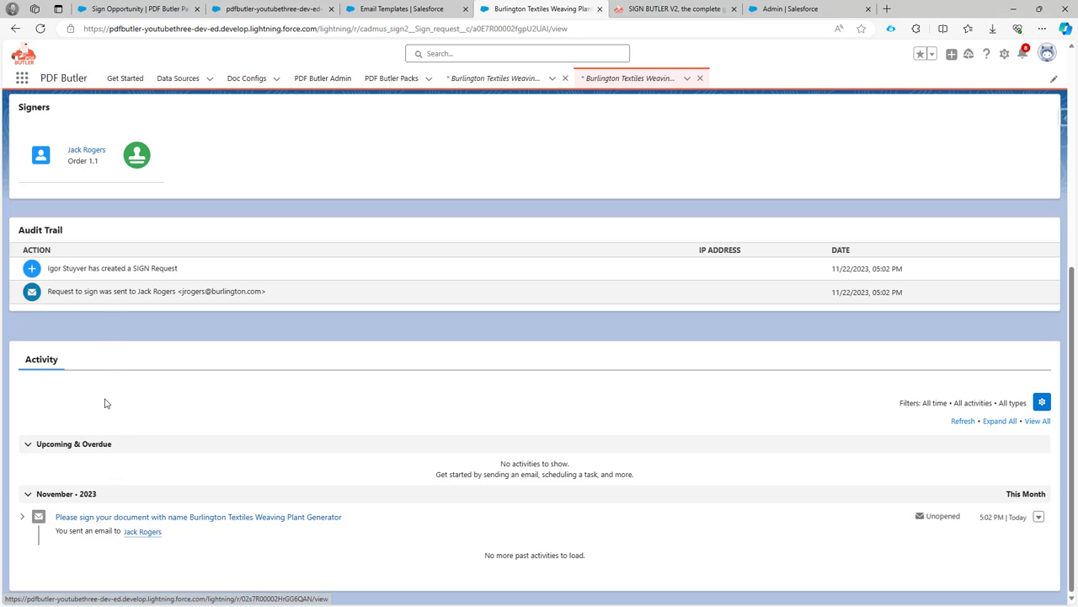
{"action": "left_click_drag", "start_coordinate": [89, 269], "coordinate": [112, 291]}
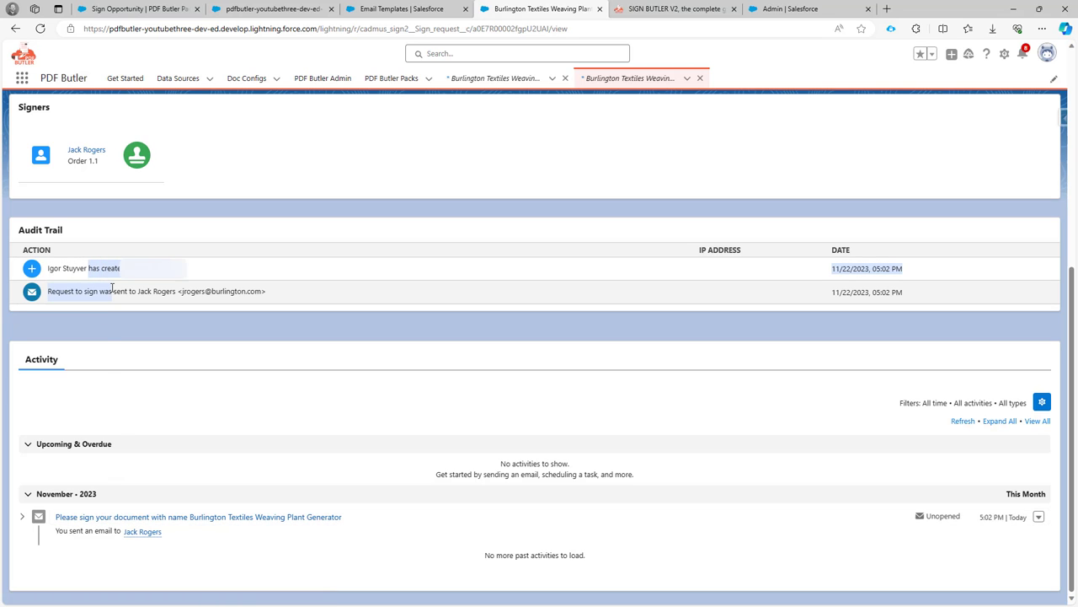